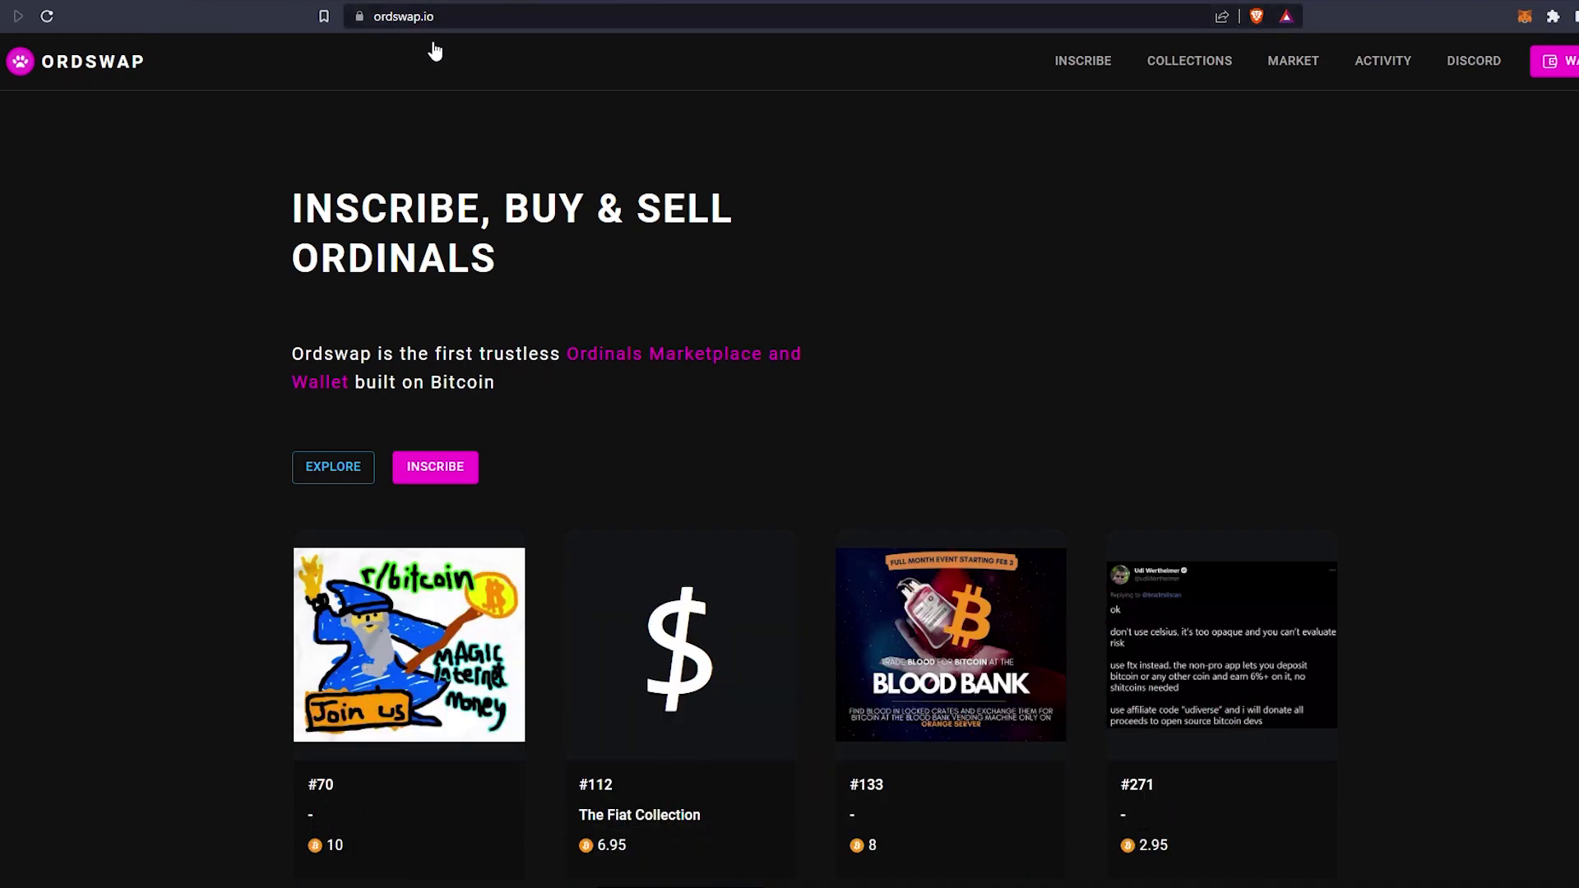
Step: Scroll the Ordswap listings, then open the WALLET page with MetaMask, key import and new-wallet options
scroll(1543, 314, "down", 19)
scroll(1542, 311, "up", 8)
scroll(1542, 311, "down", 8)
scroll(1543, 312, "up", 19)
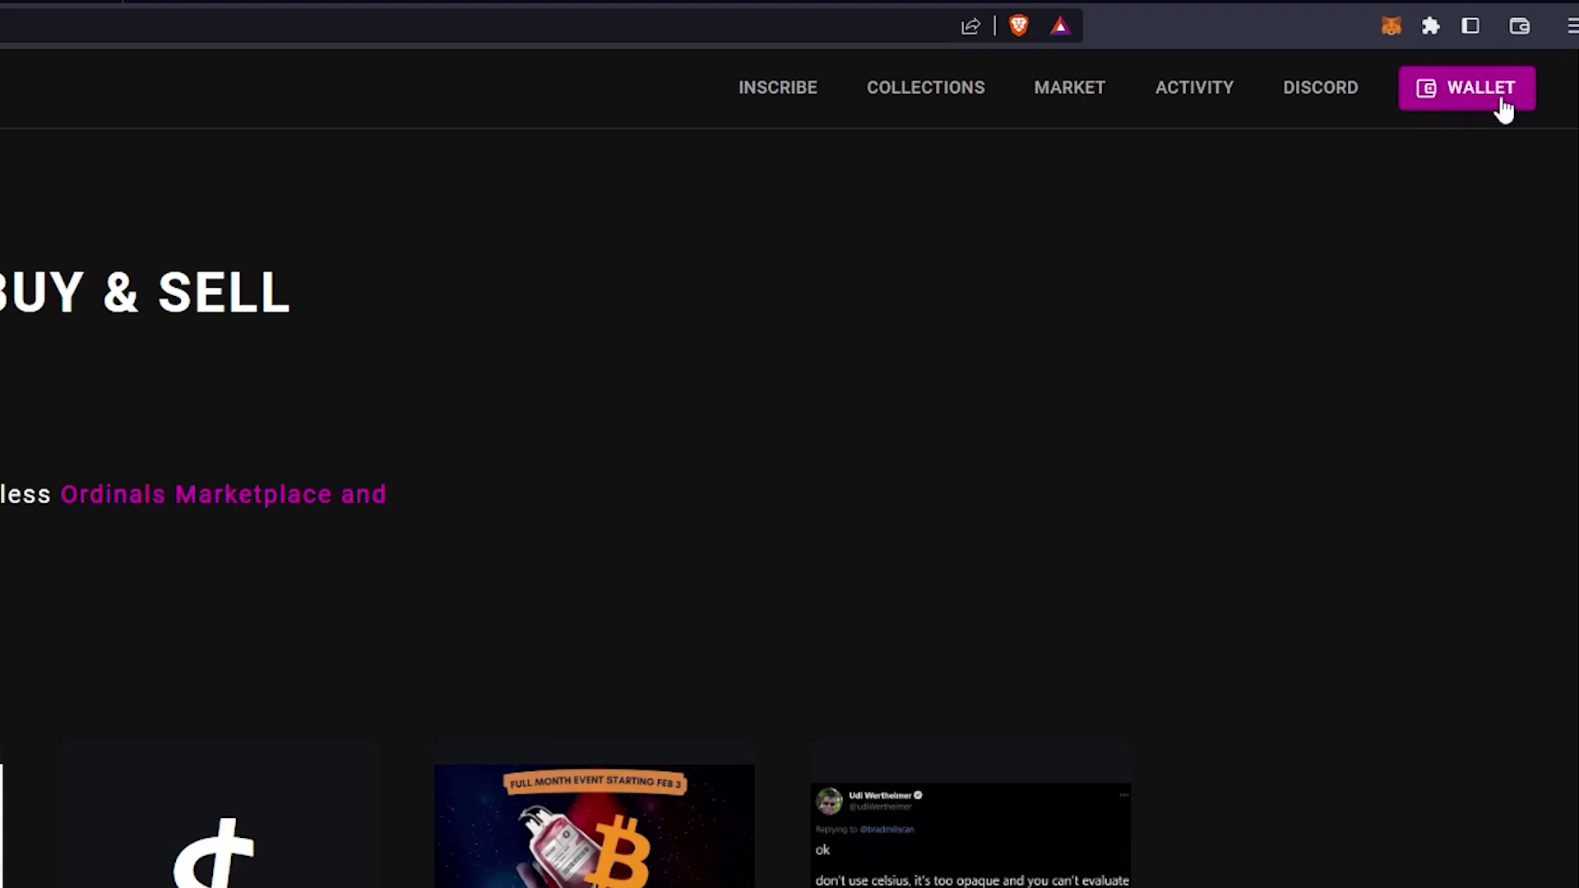
left_click(1503, 110)
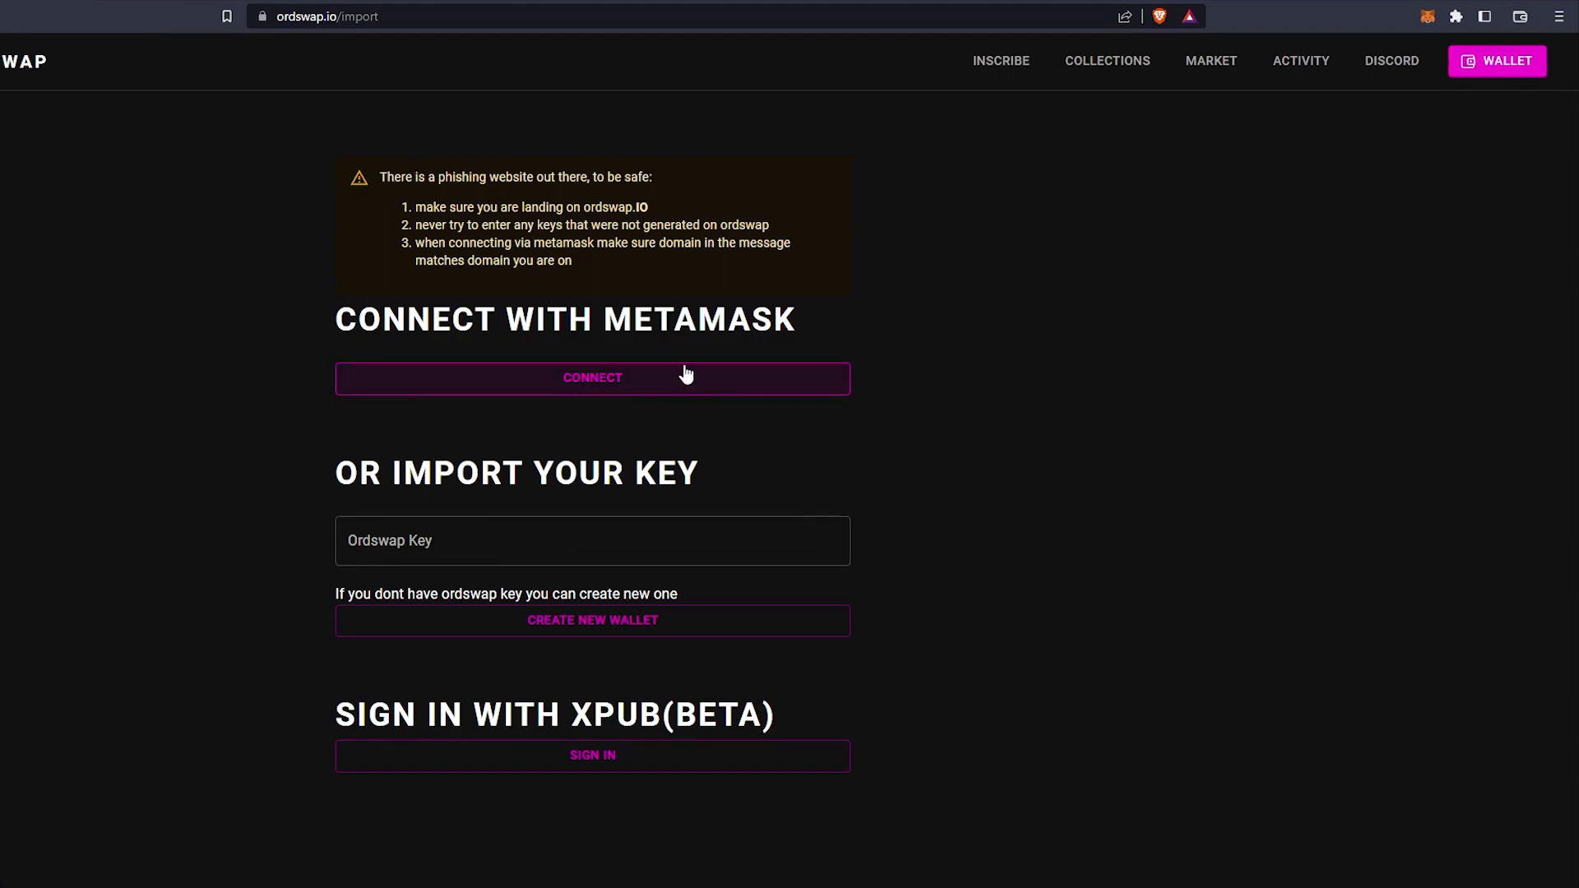
Step: Sign in with MetaMask, check the account balance, and select the wallet's Bitcoin receiving address
left_click(682, 395)
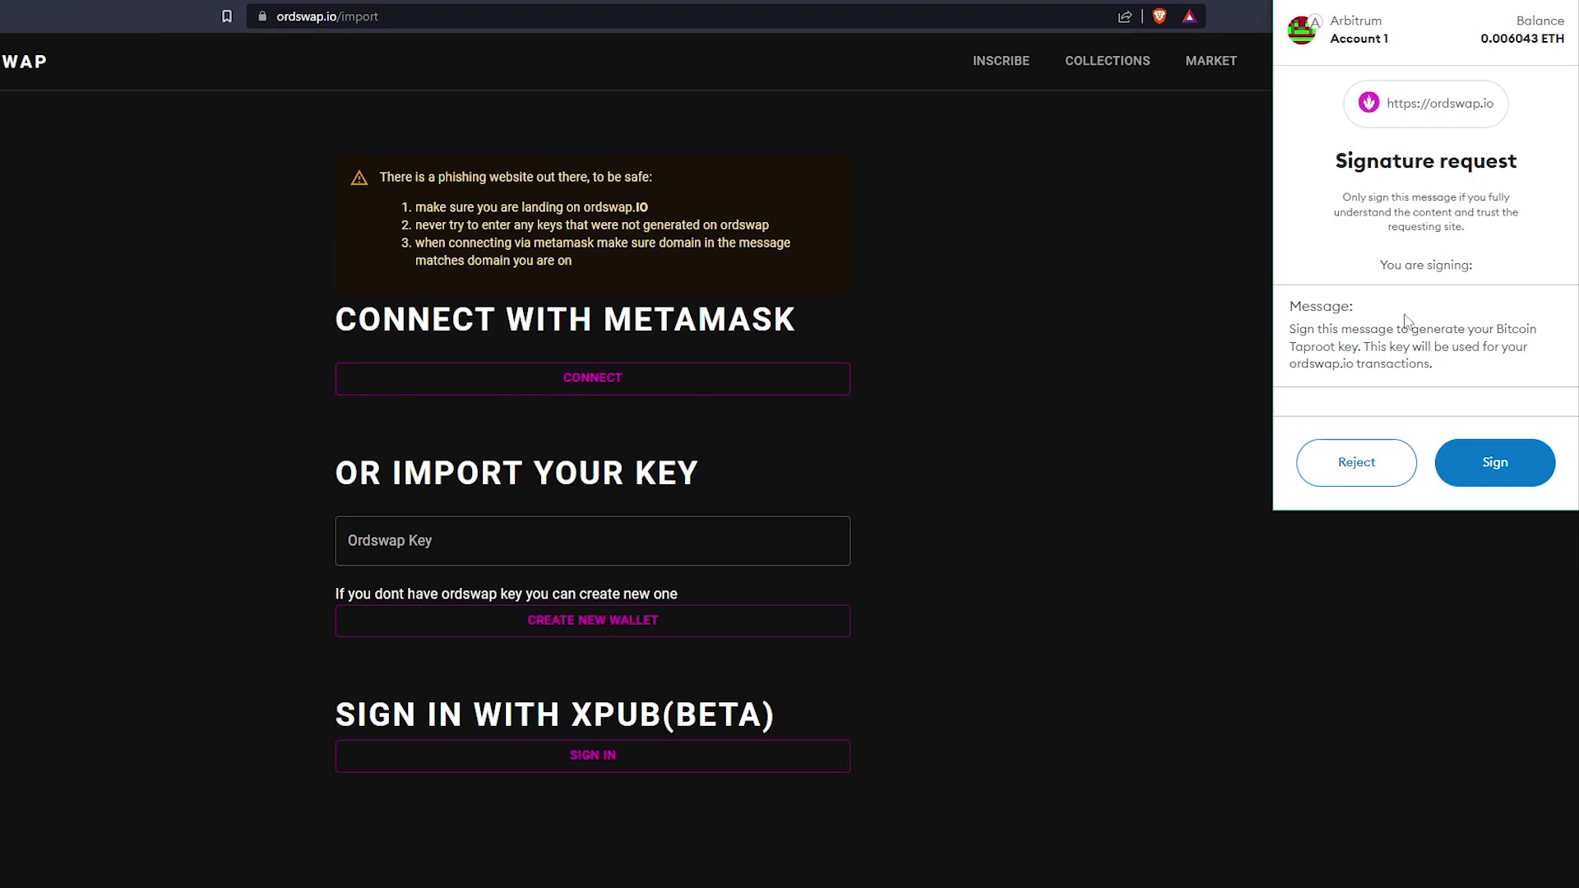
left_click(1531, 476)
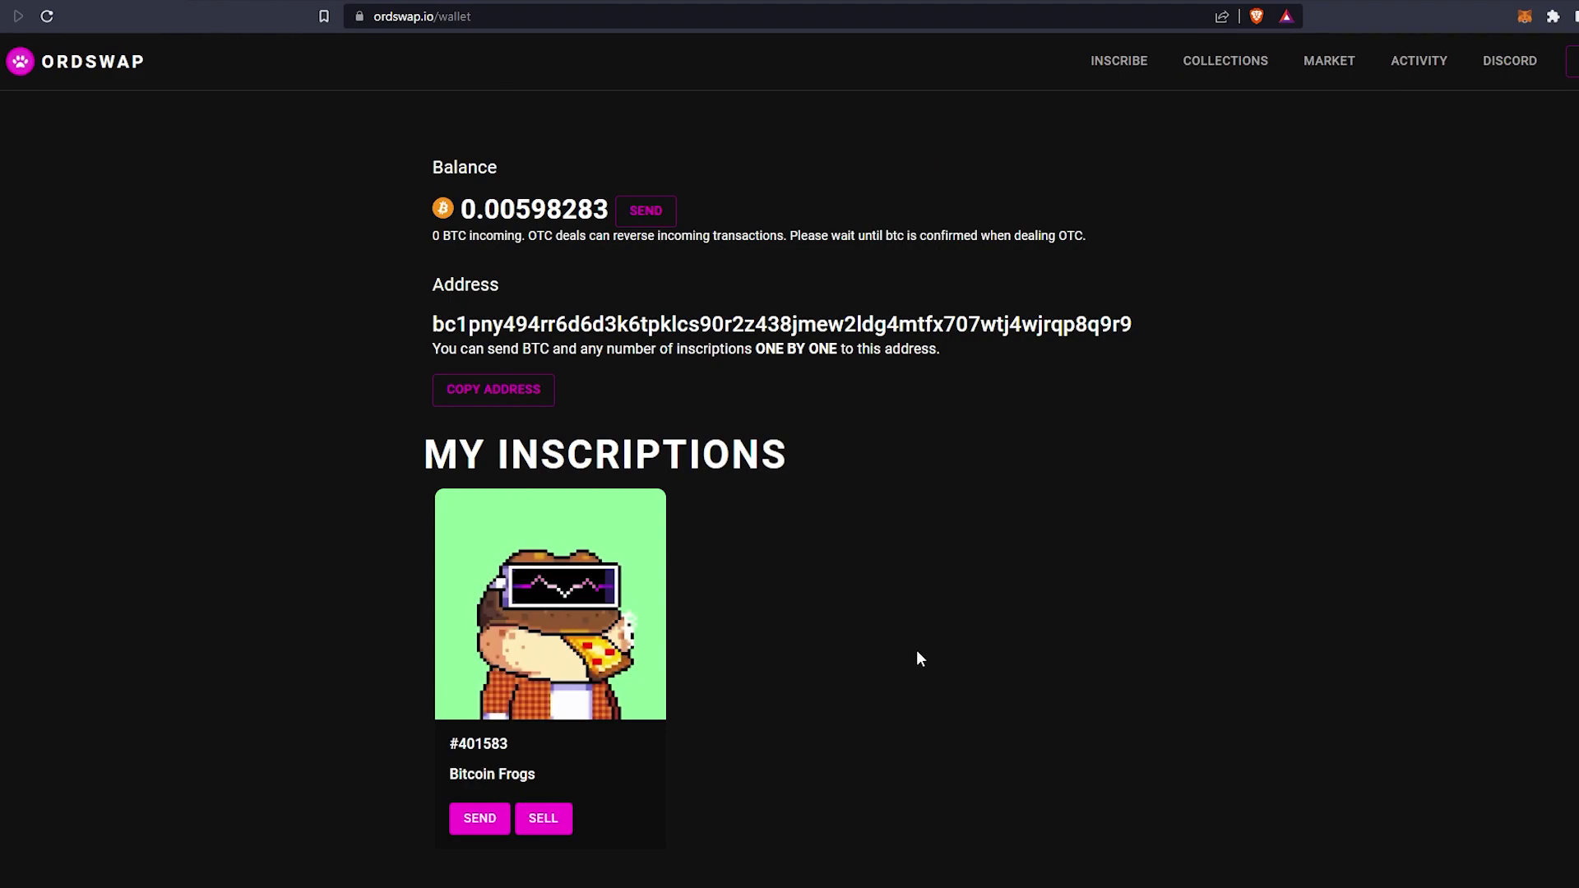
left_click(1524, 16)
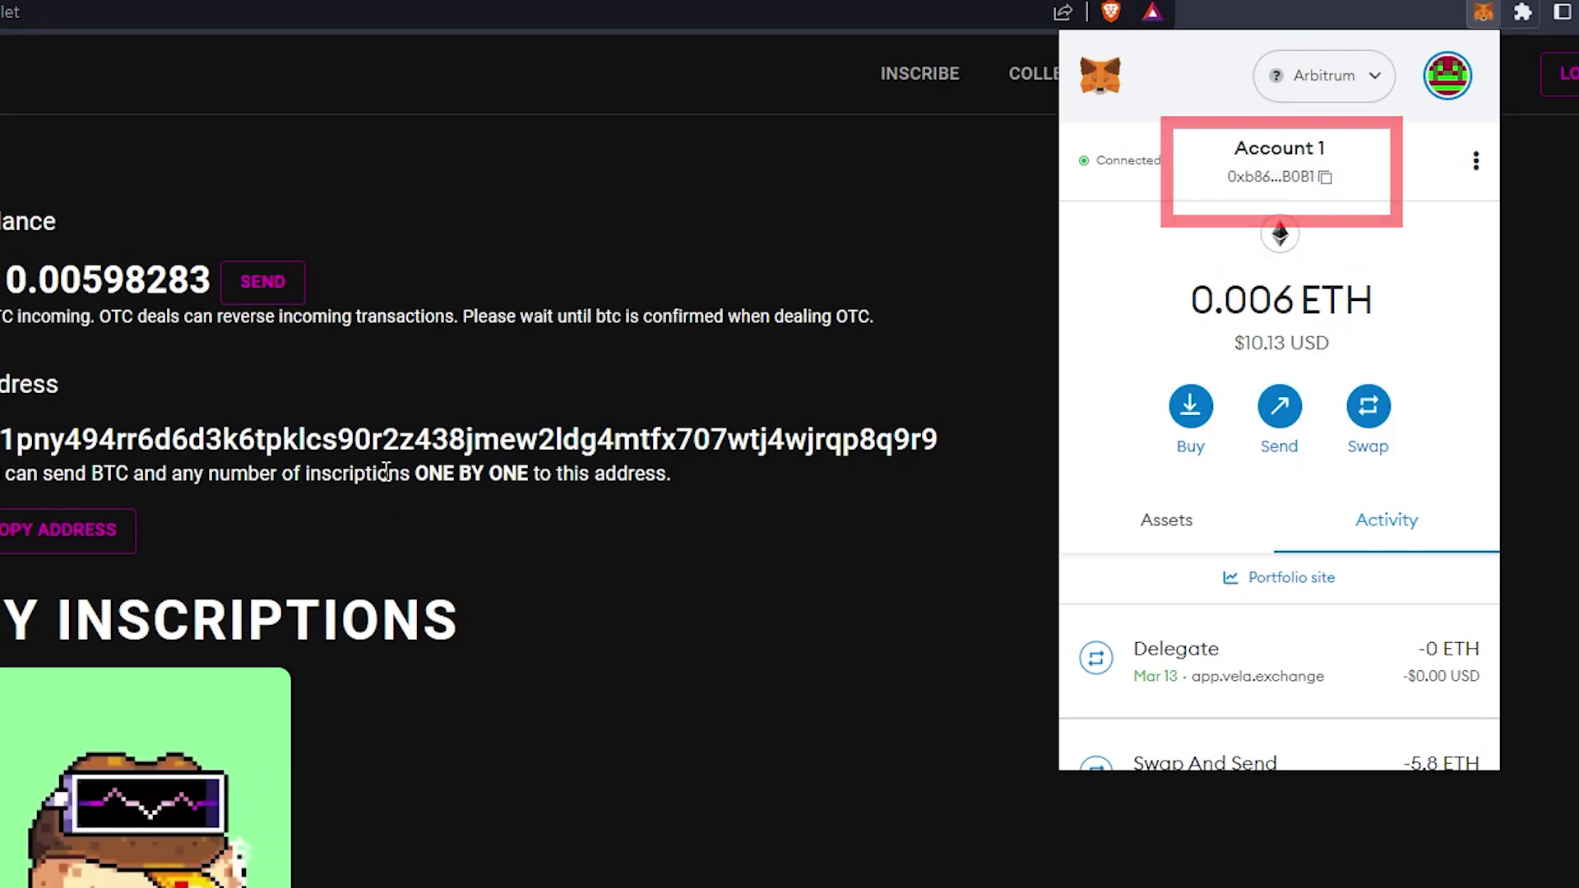
left_click(614, 684)
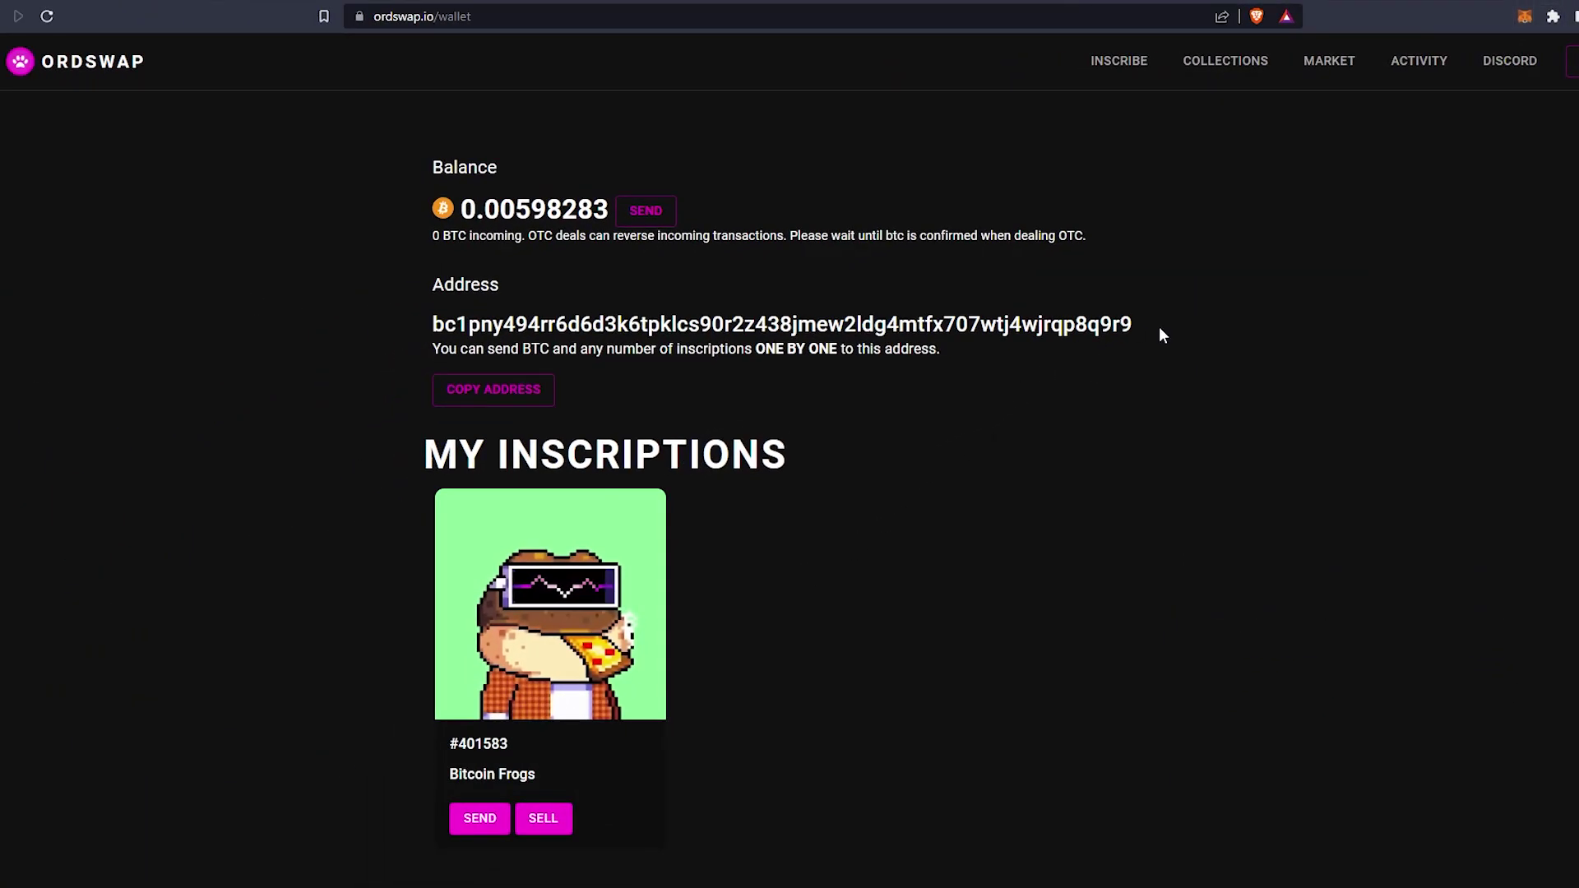
left_click_drag(1157, 327, 407, 316)
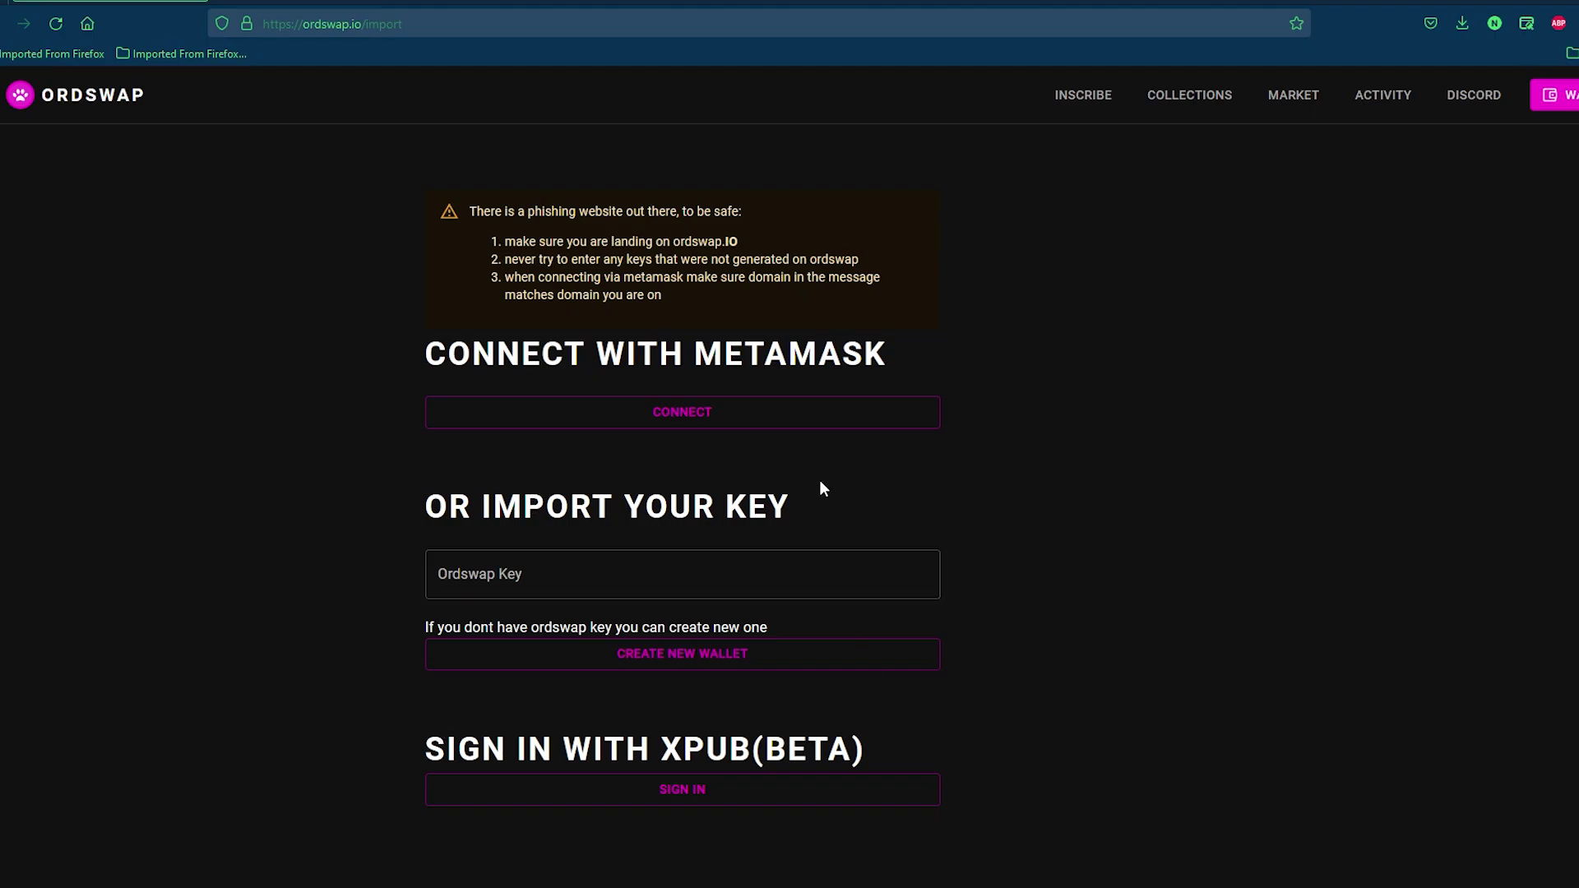
Step: Generate a new Ordswap wallet key, copy it, and confirm the key was saved
left_click(635, 668)
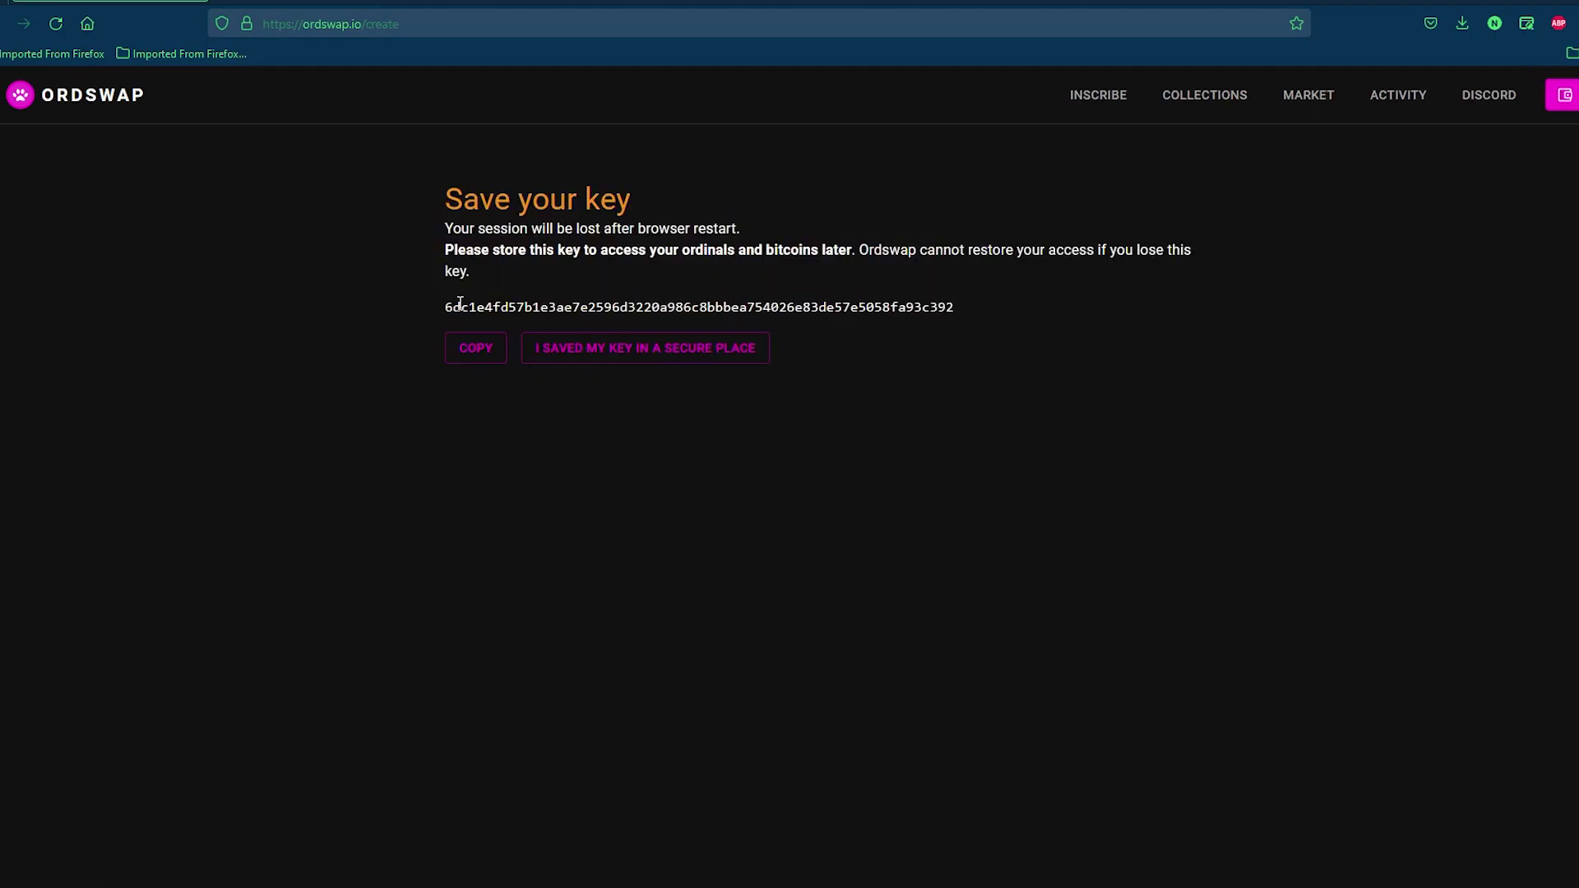
left_click(485, 350)
left_click_drag(448, 308, 990, 298)
right_click(903, 302)
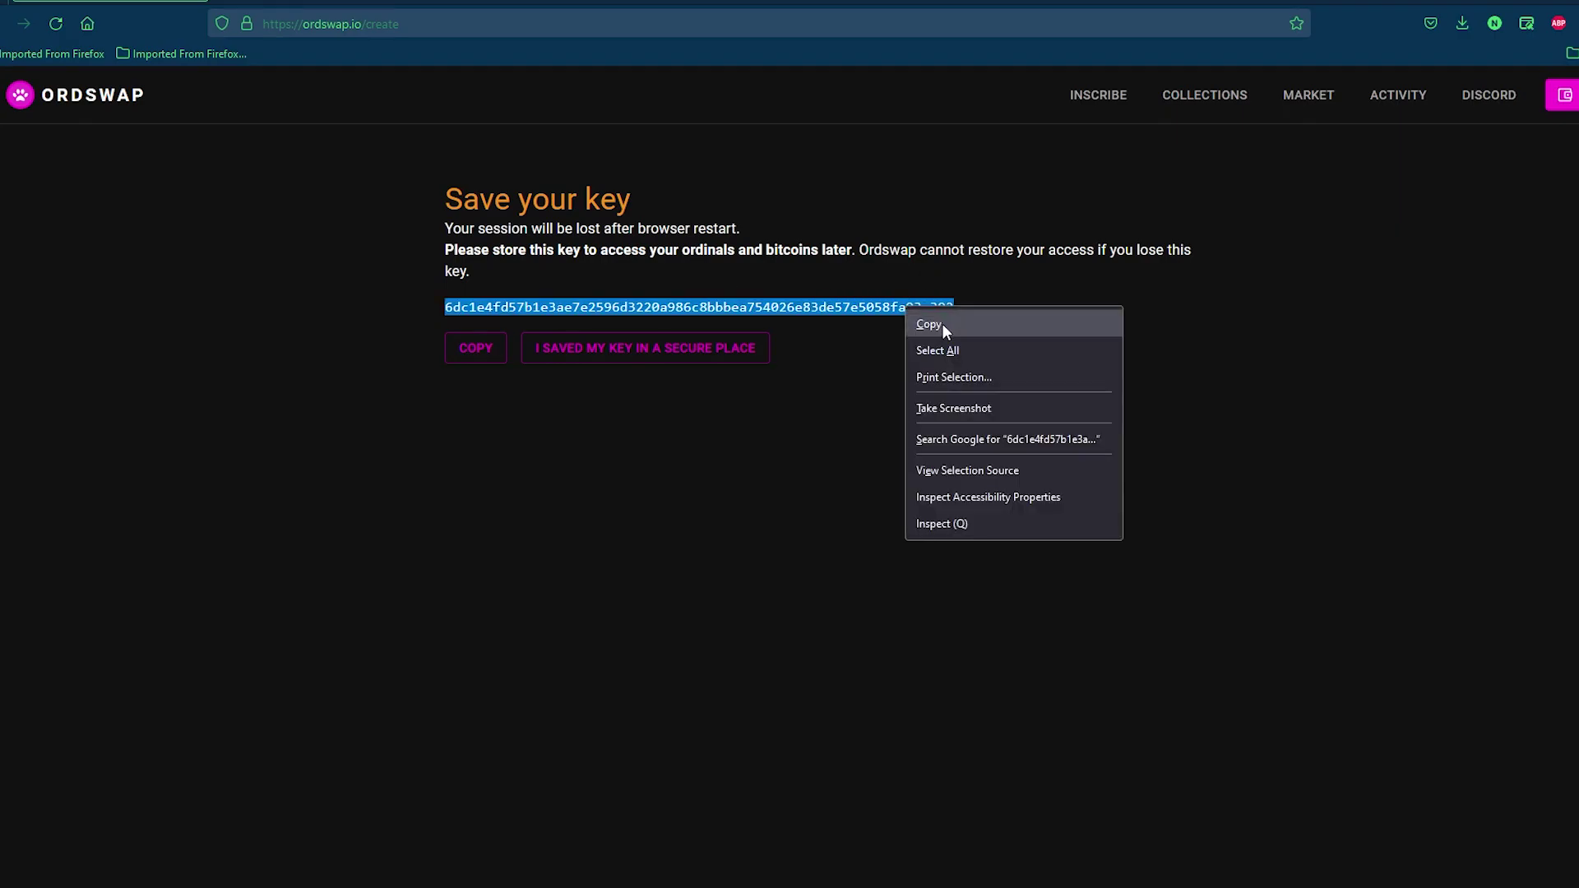
left_click(941, 322)
left_click(708, 349)
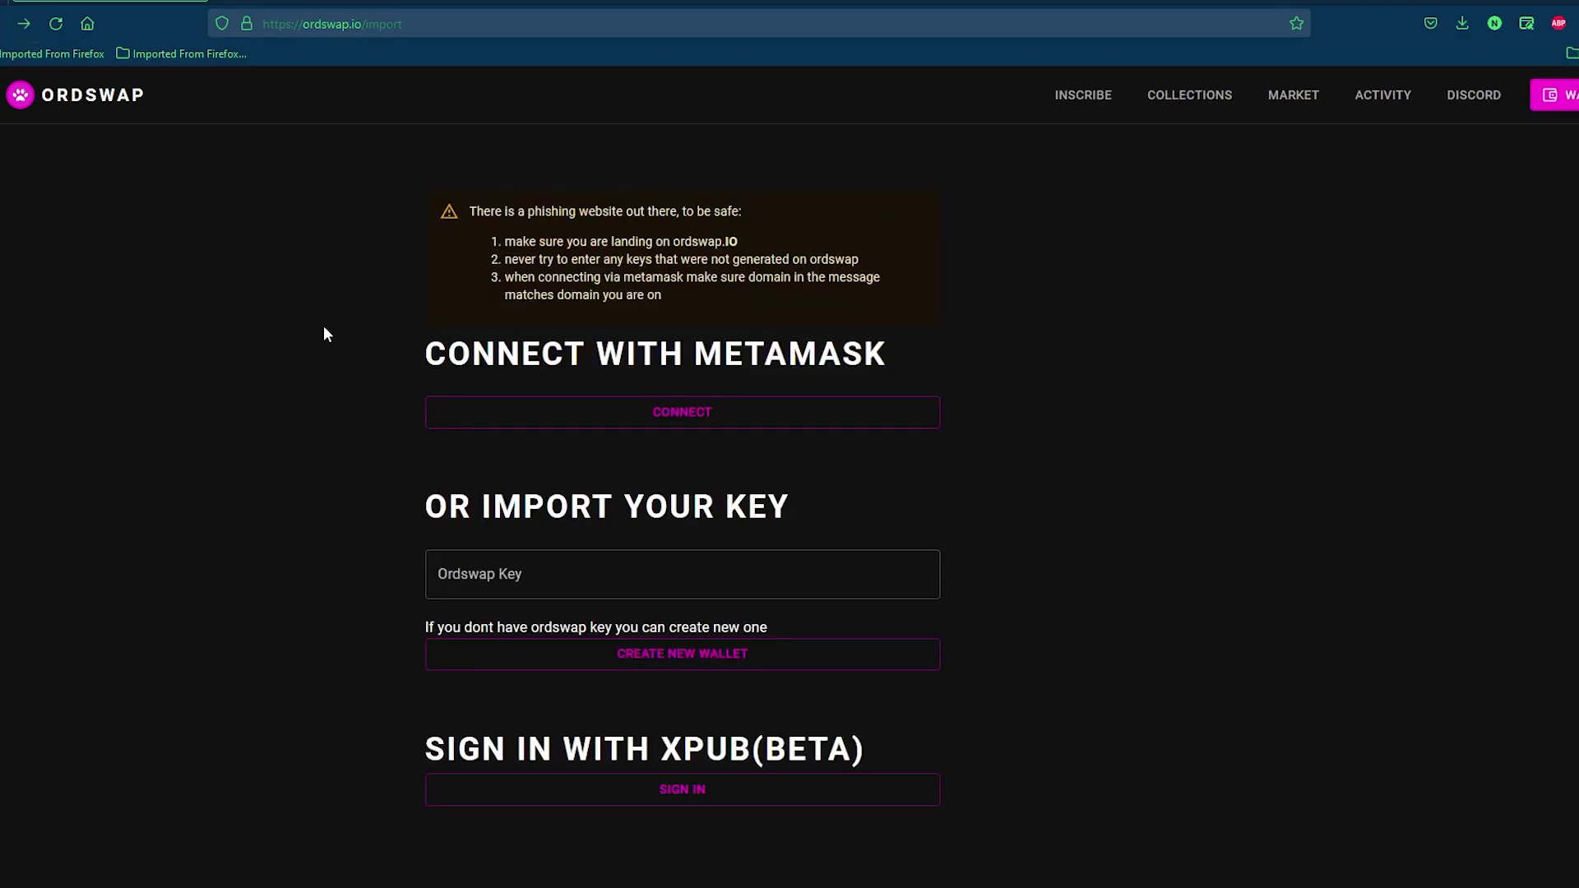
Step: Paste the saved key to sign into the empty wallet, then reconnect the MetaMask wallet
left_click(512, 589)
right_click(512, 589)
left_click(561, 718)
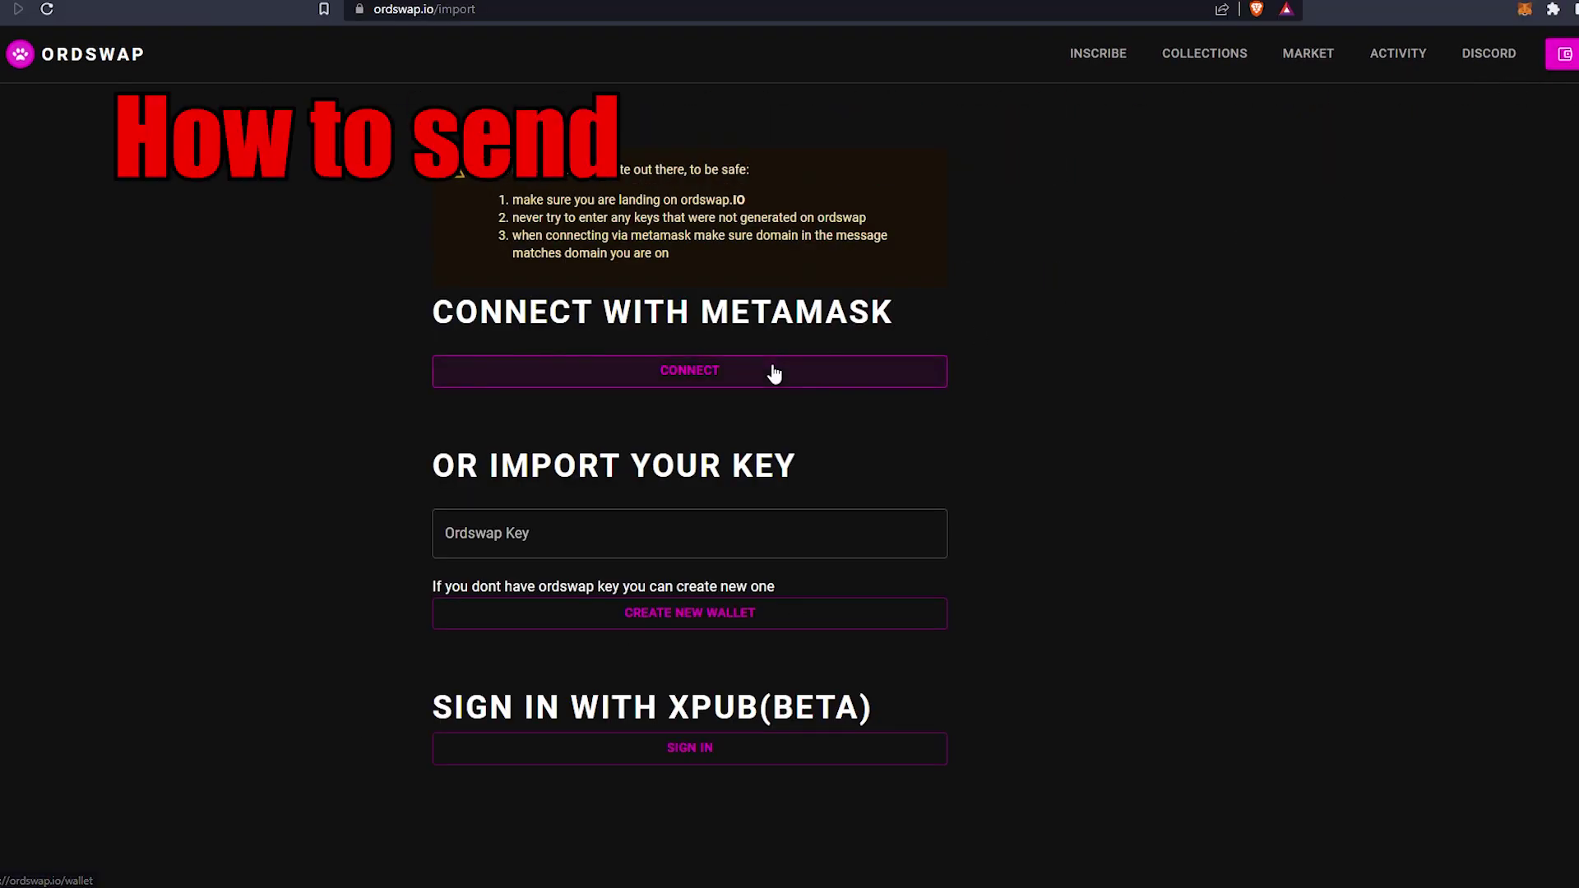
left_click(772, 370)
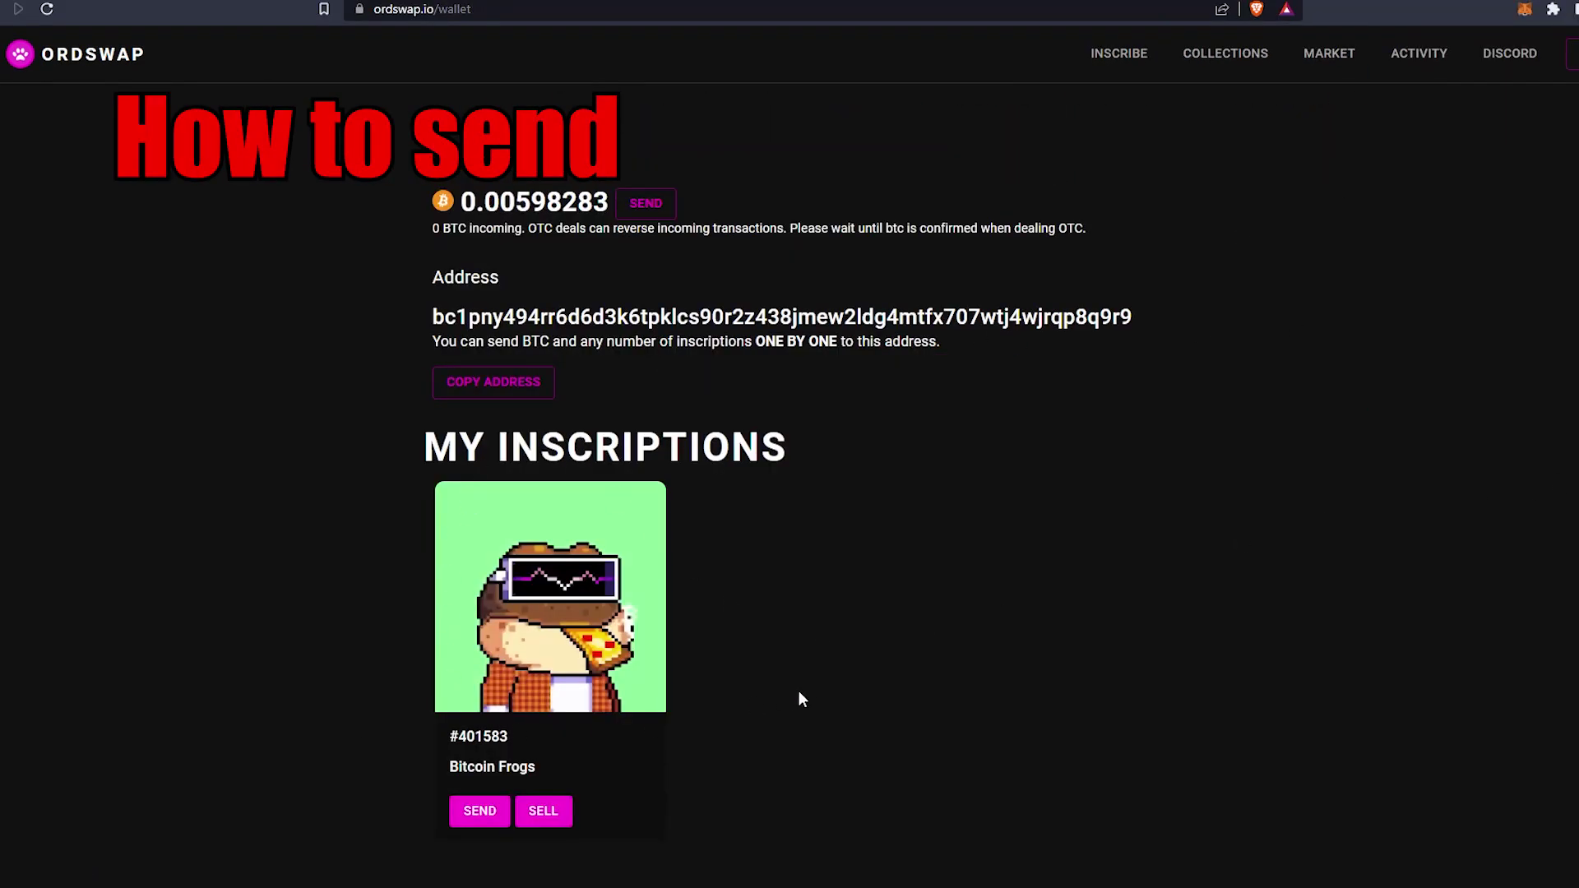
Step: Open the send form for the Bitcoin Frogs inscription #401583
left_click(491, 819)
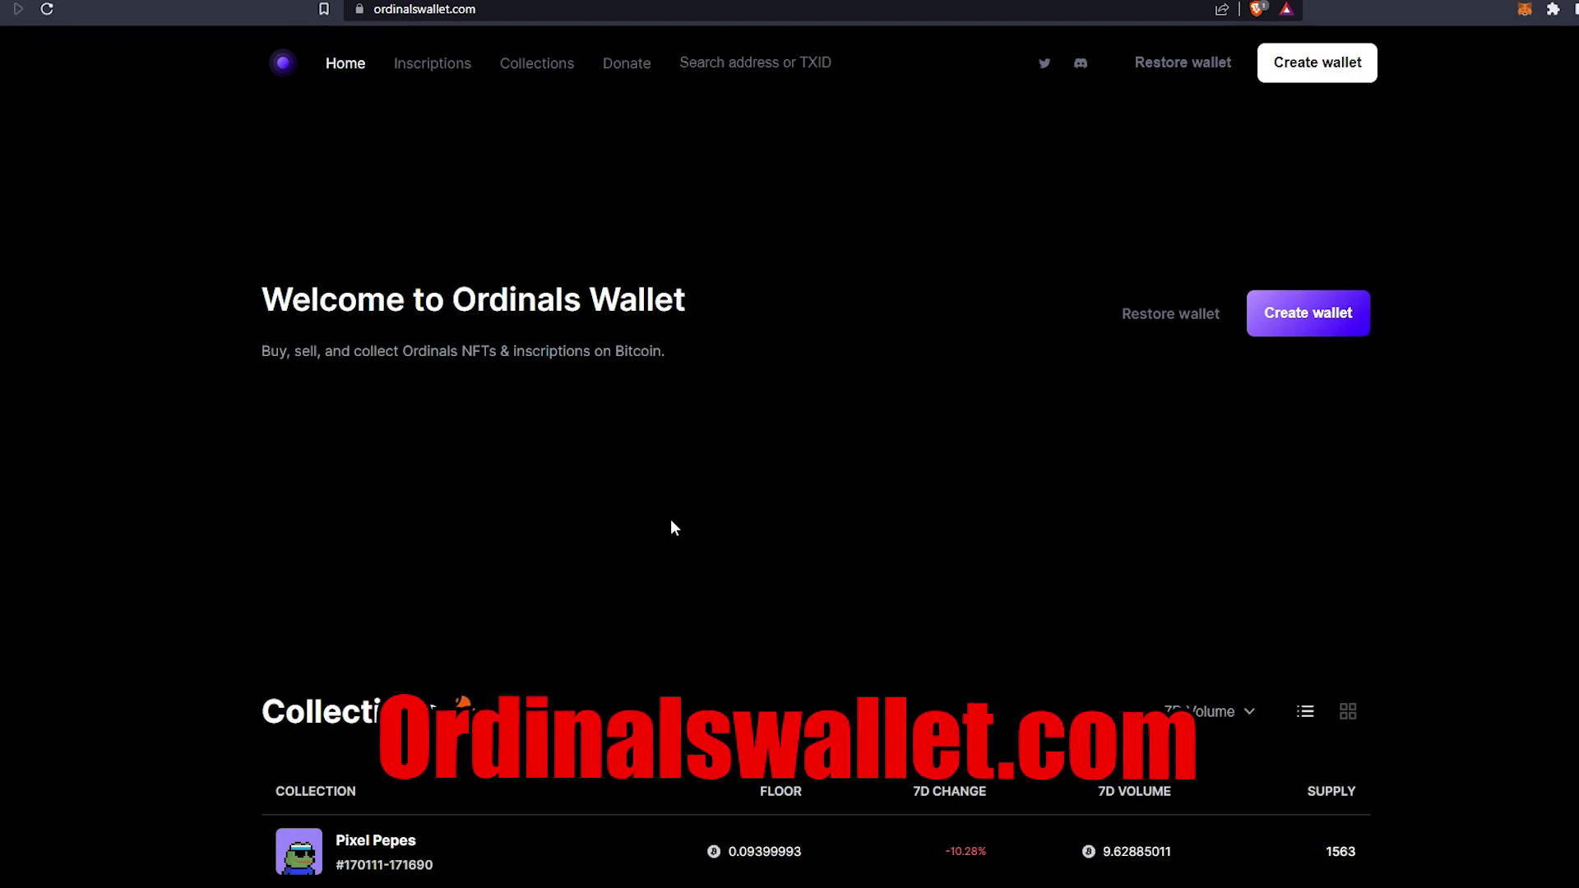
Step: Create a new password-protected Ordinals Wallet, save its recovery phrase to a text file, and enter it
left_click(1372, 72)
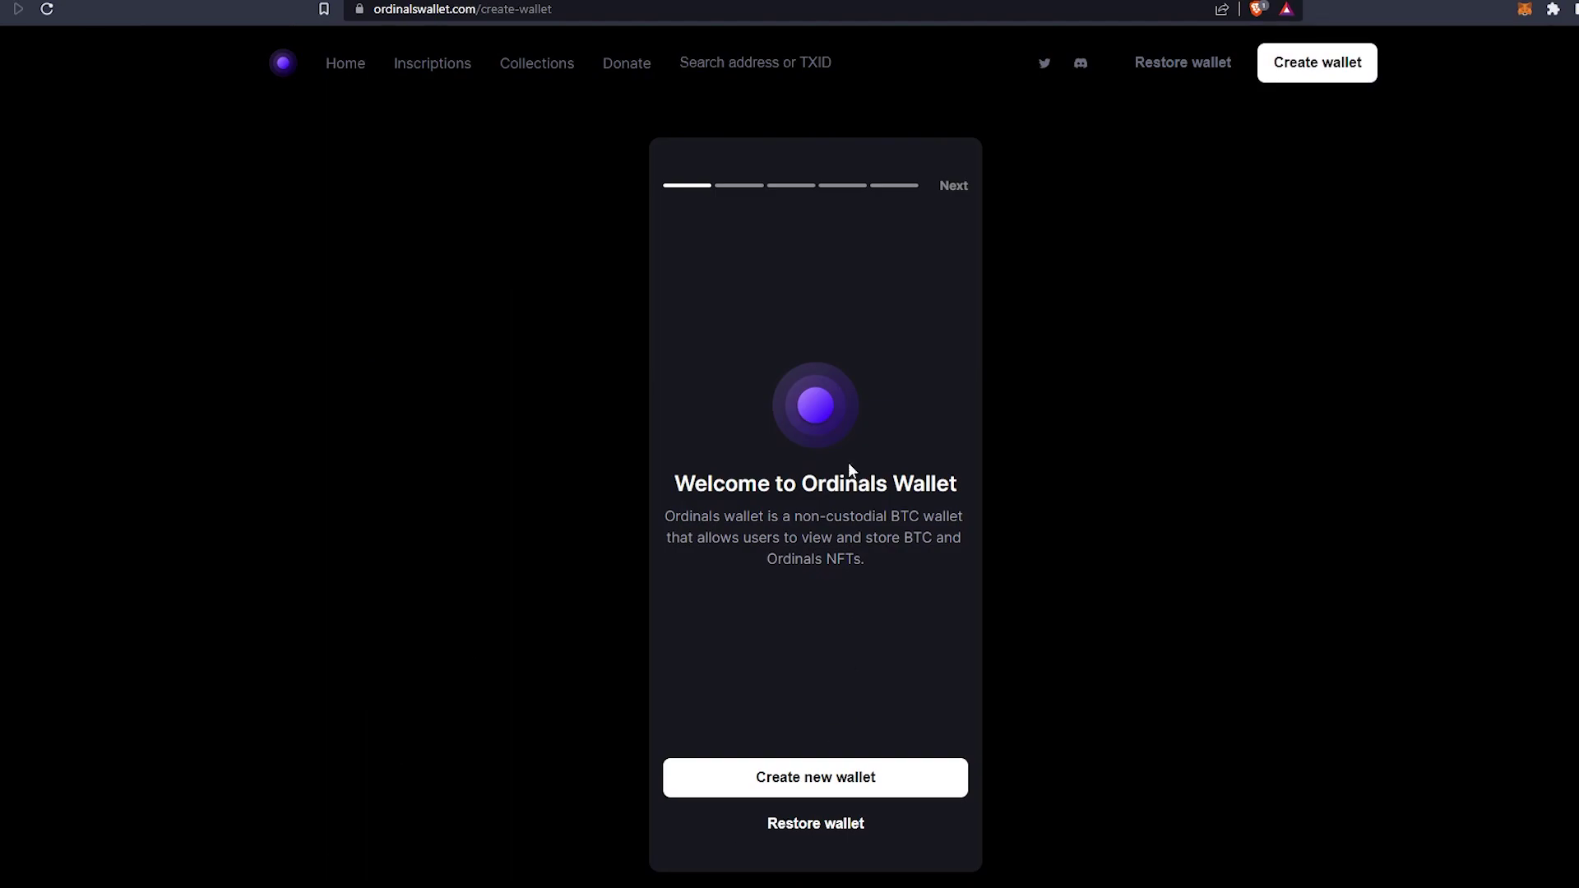
left_click(868, 777)
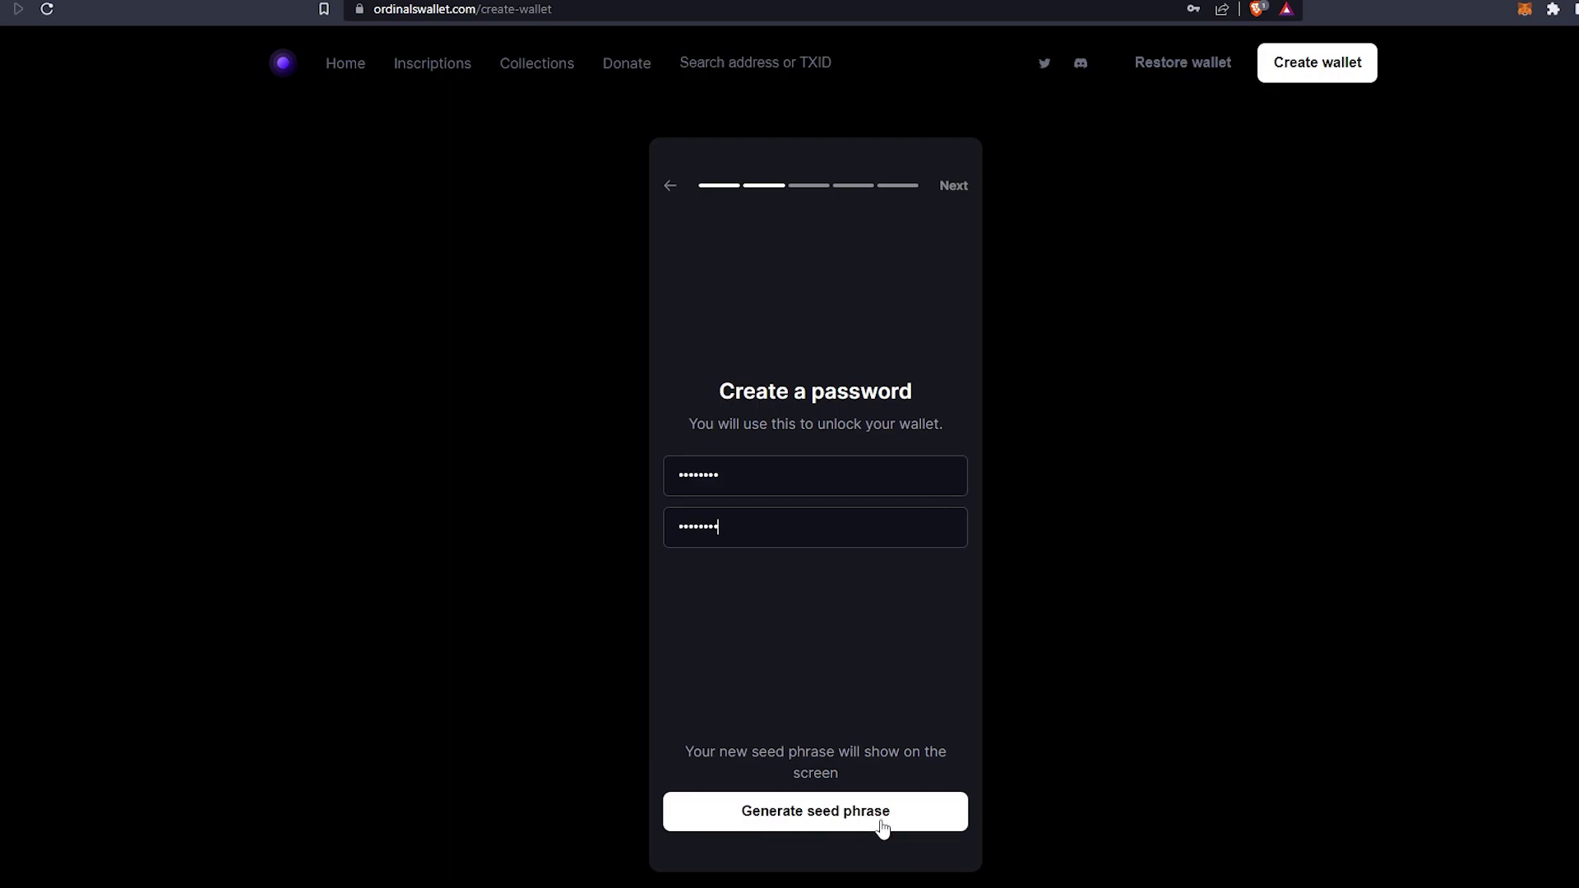
left_click(881, 825)
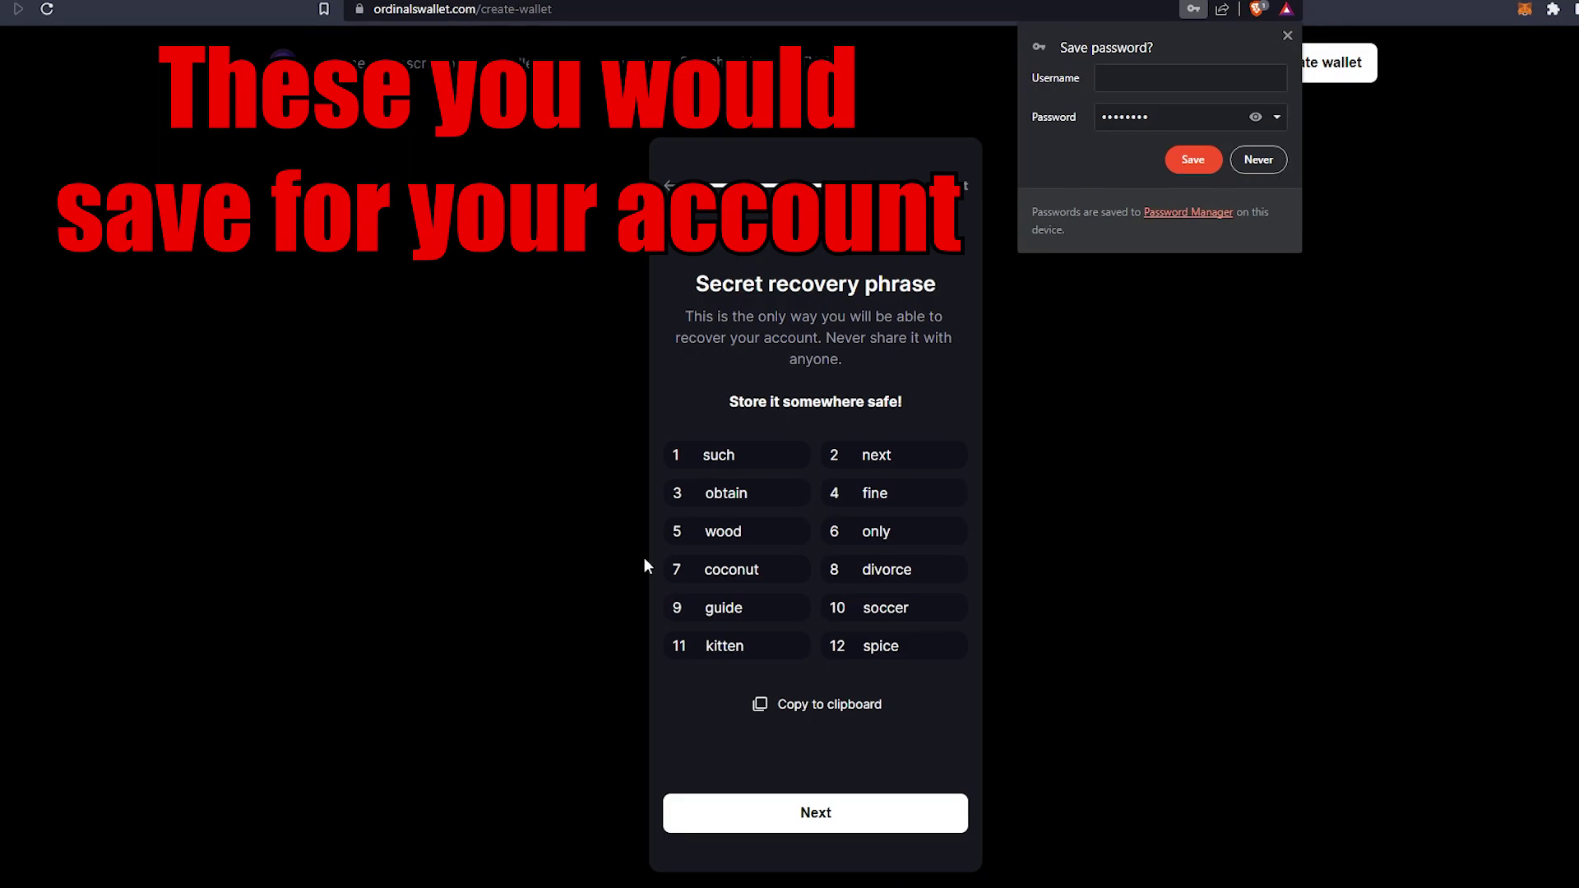
left_click(815, 706)
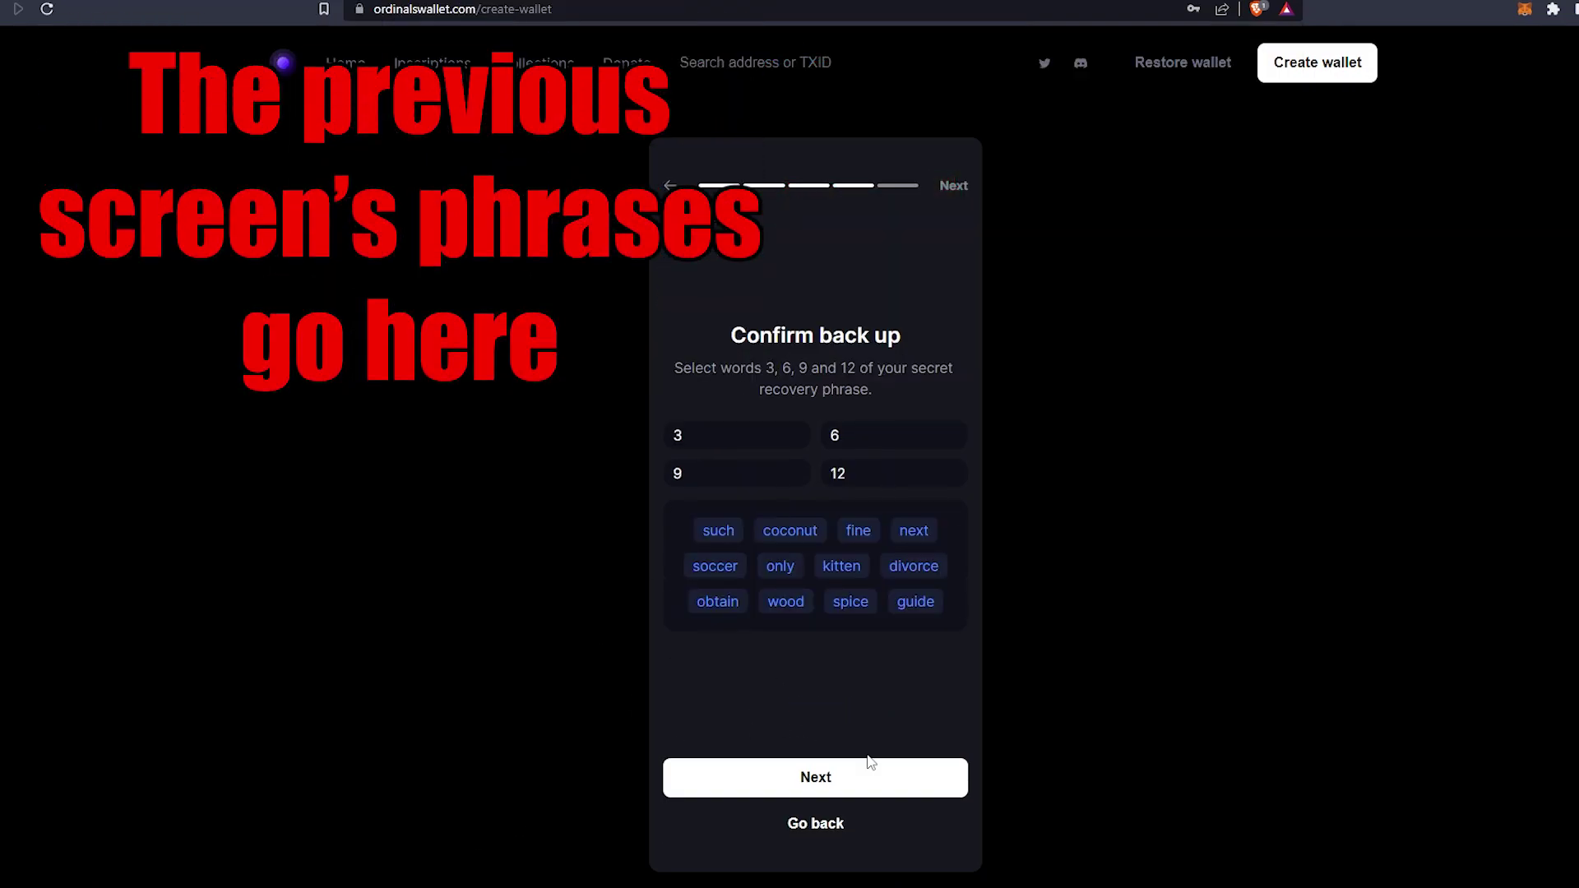
key("alt+Tab")
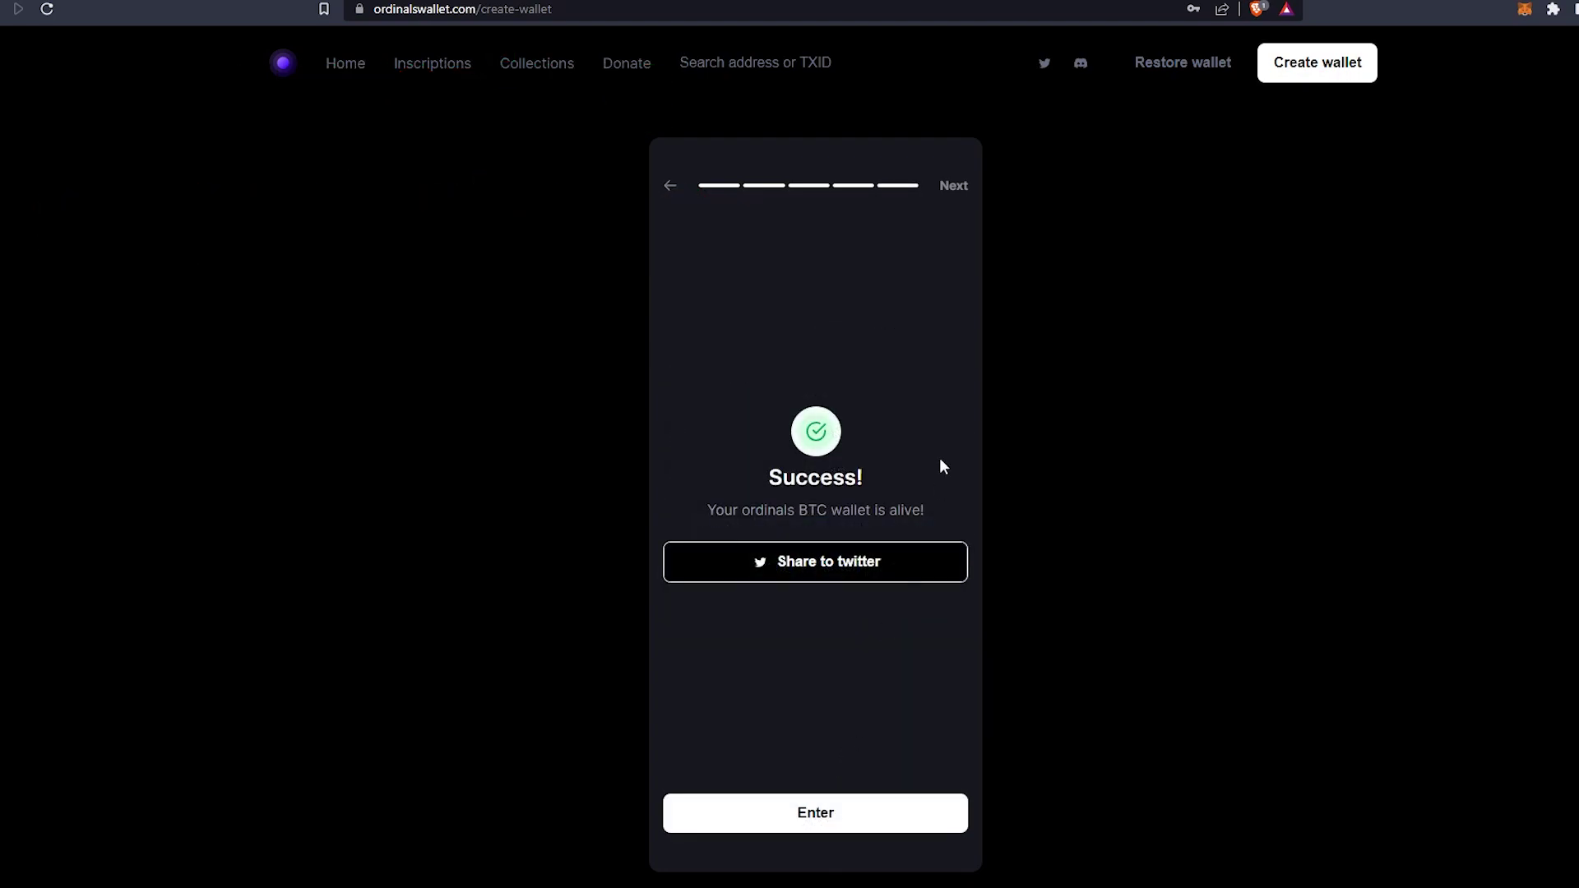
left_click(847, 816)
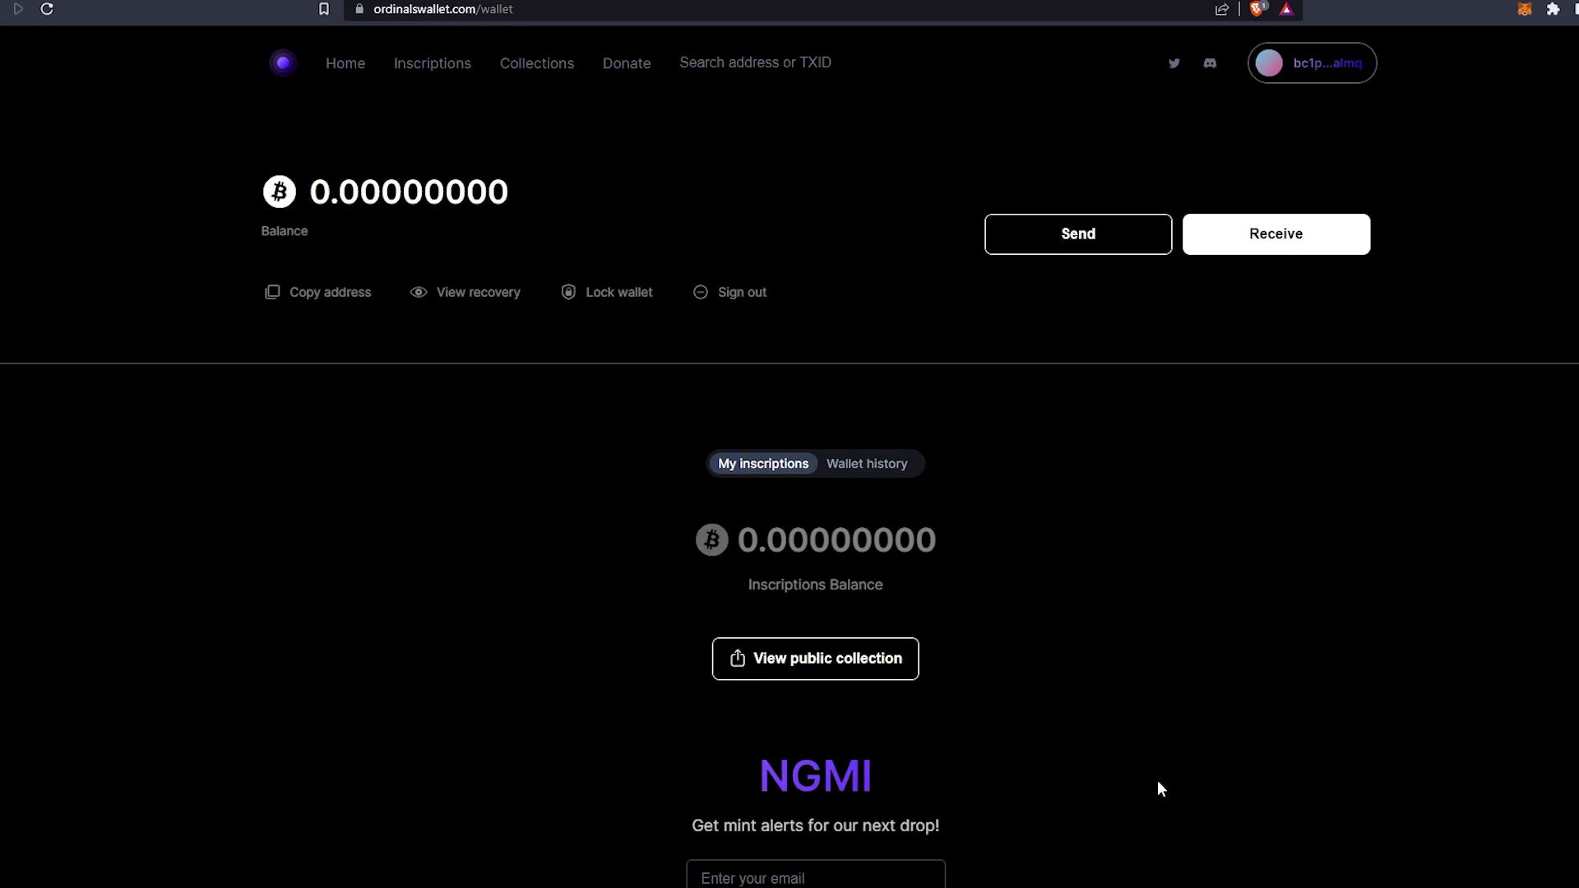
scroll(1078, 639, "down", 1)
scroll(1067, 625, "up", 1)
left_click(1232, 242)
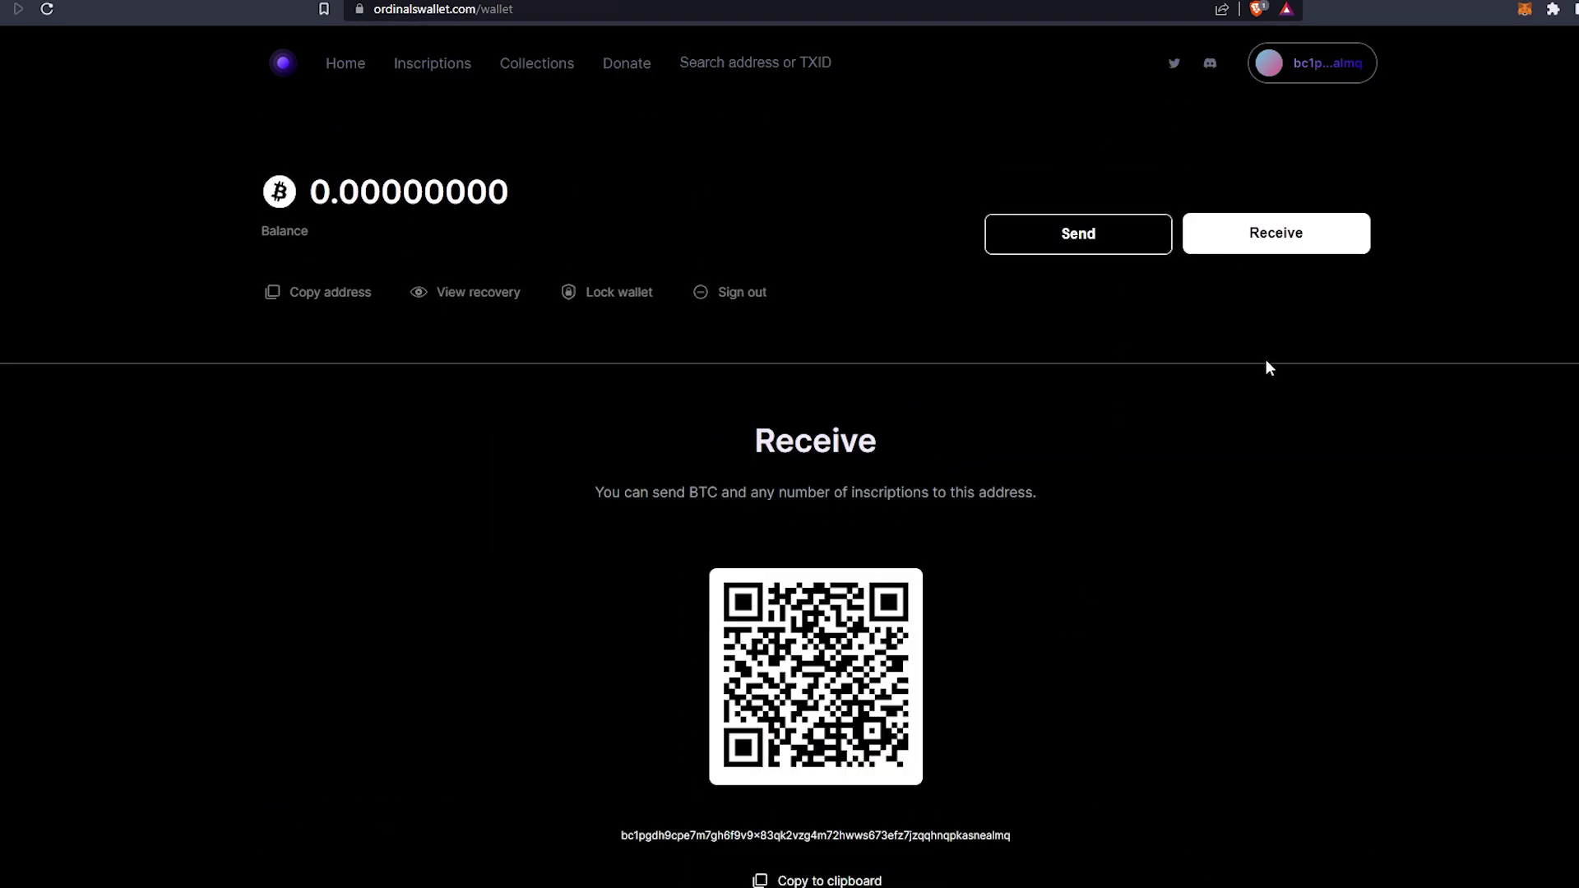
scroll(1272, 382, "down", 2)
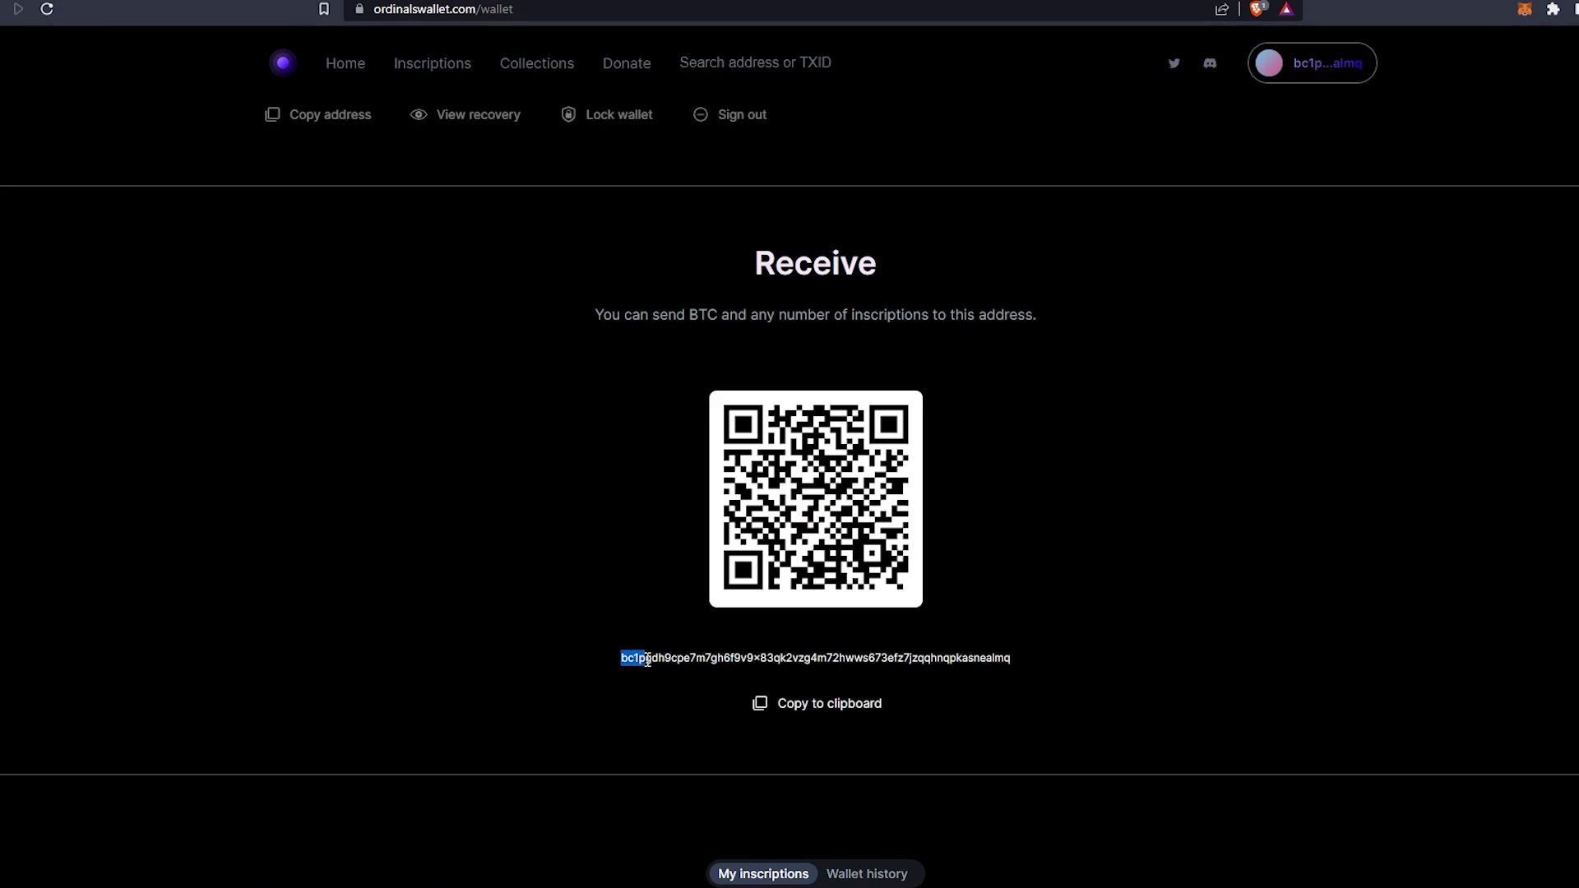
left_click_drag(648, 660, 1092, 682)
left_click_drag(689, 314, 1033, 315)
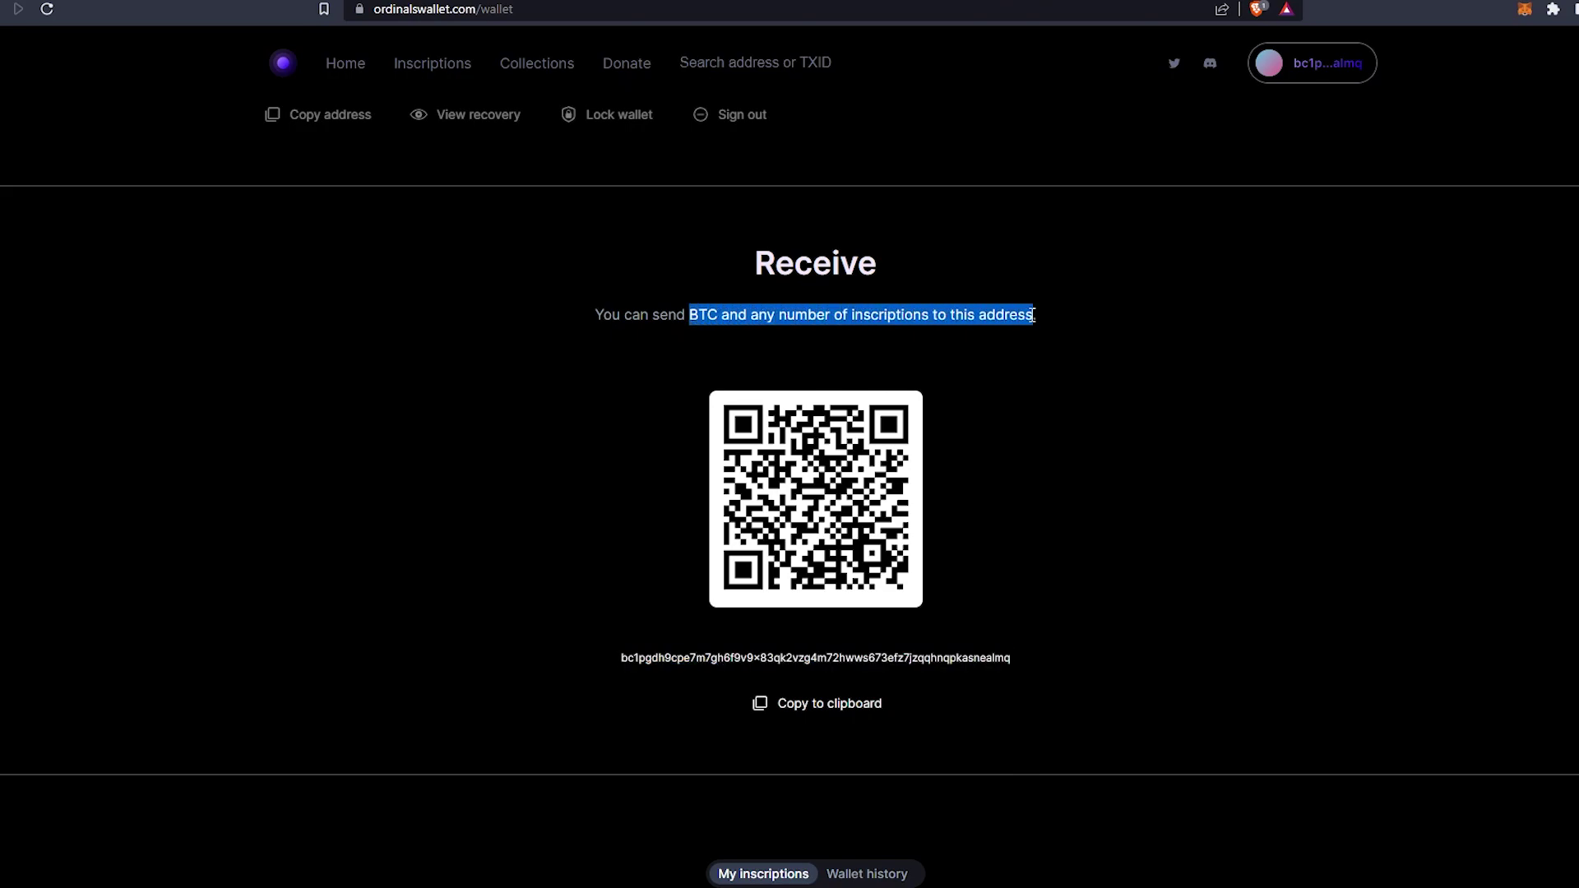
left_click(1139, 482)
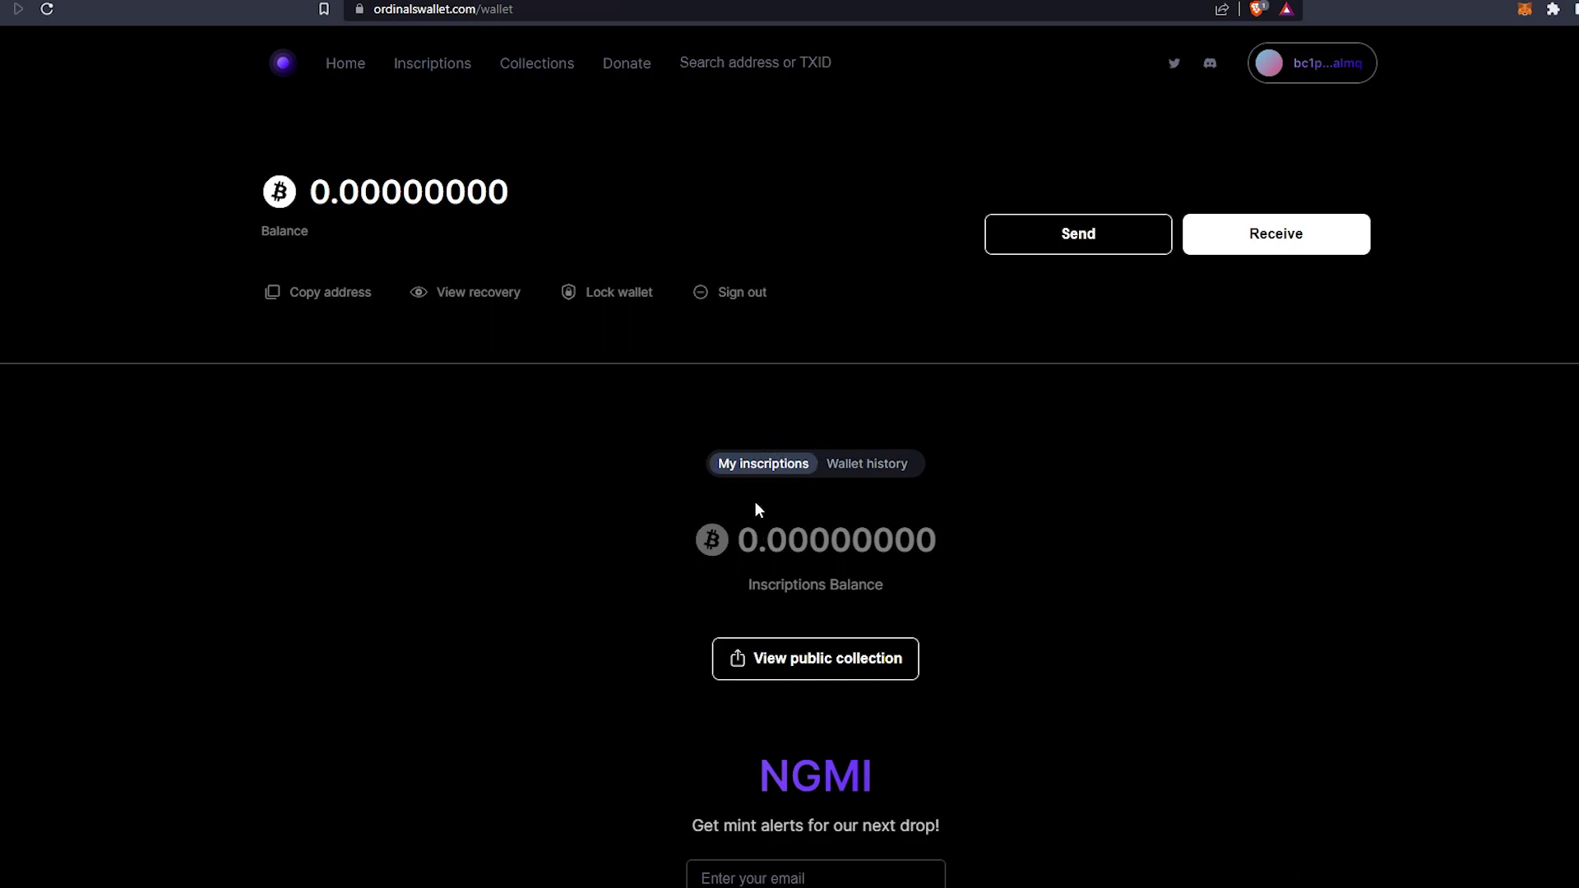
Step: Review the Ordinals Wallet's transaction history and inscriptions, confirming the 0.00000000 BTC balance
scroll(755, 510, "down", 4)
scroll(874, 418, "up", 4)
left_click(865, 463)
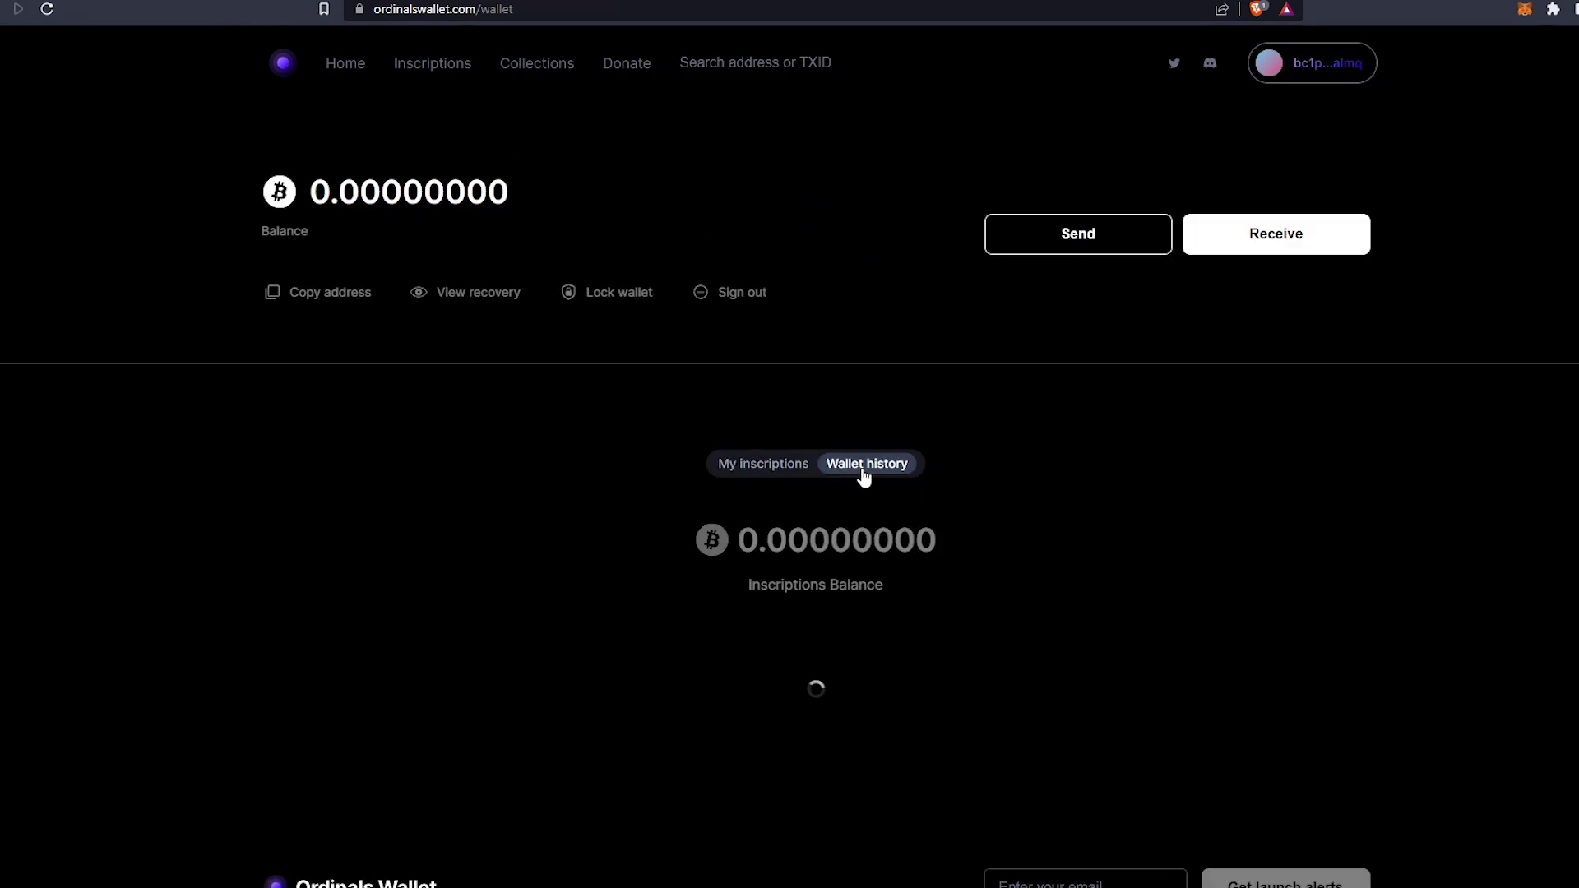
scroll(869, 518, "down", 2)
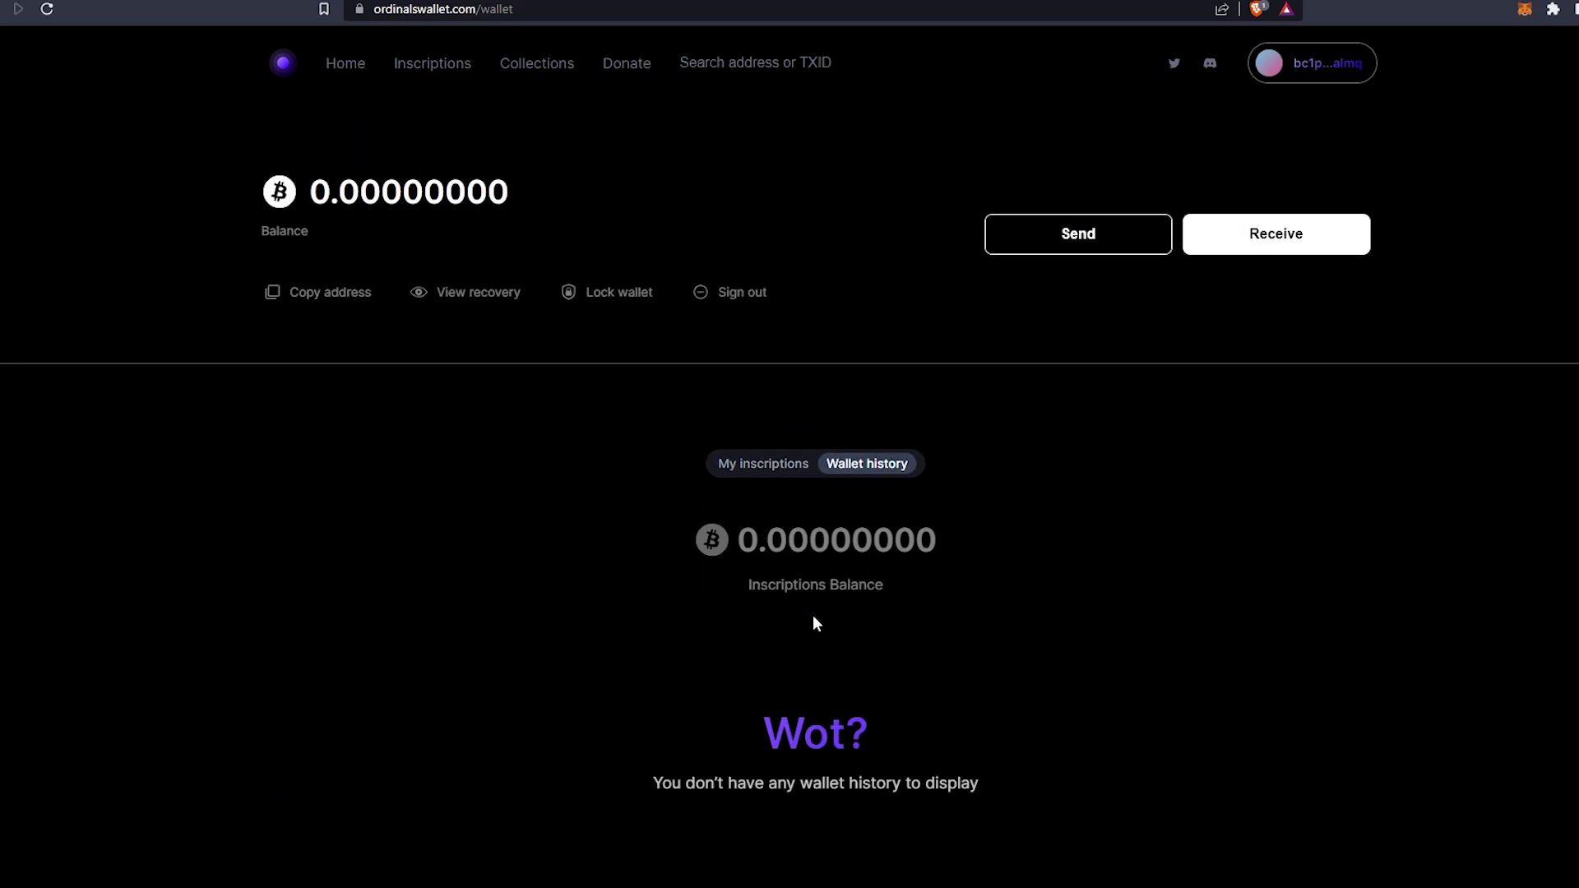
left_click(769, 463)
scroll(1164, 662, "down", 2)
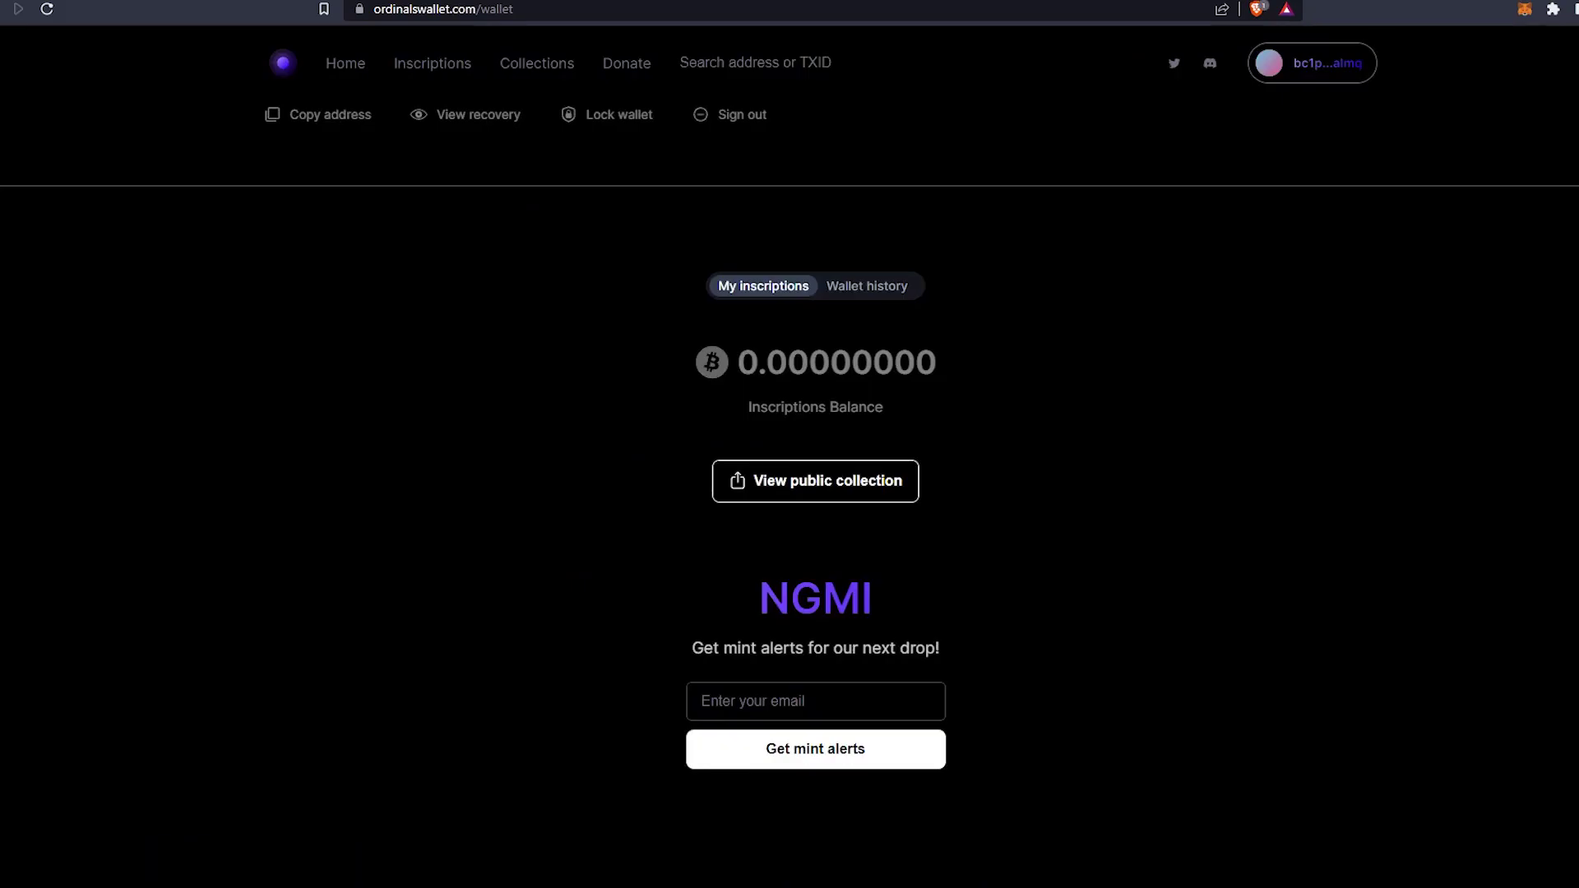
scroll(595, 650, "up", 2)
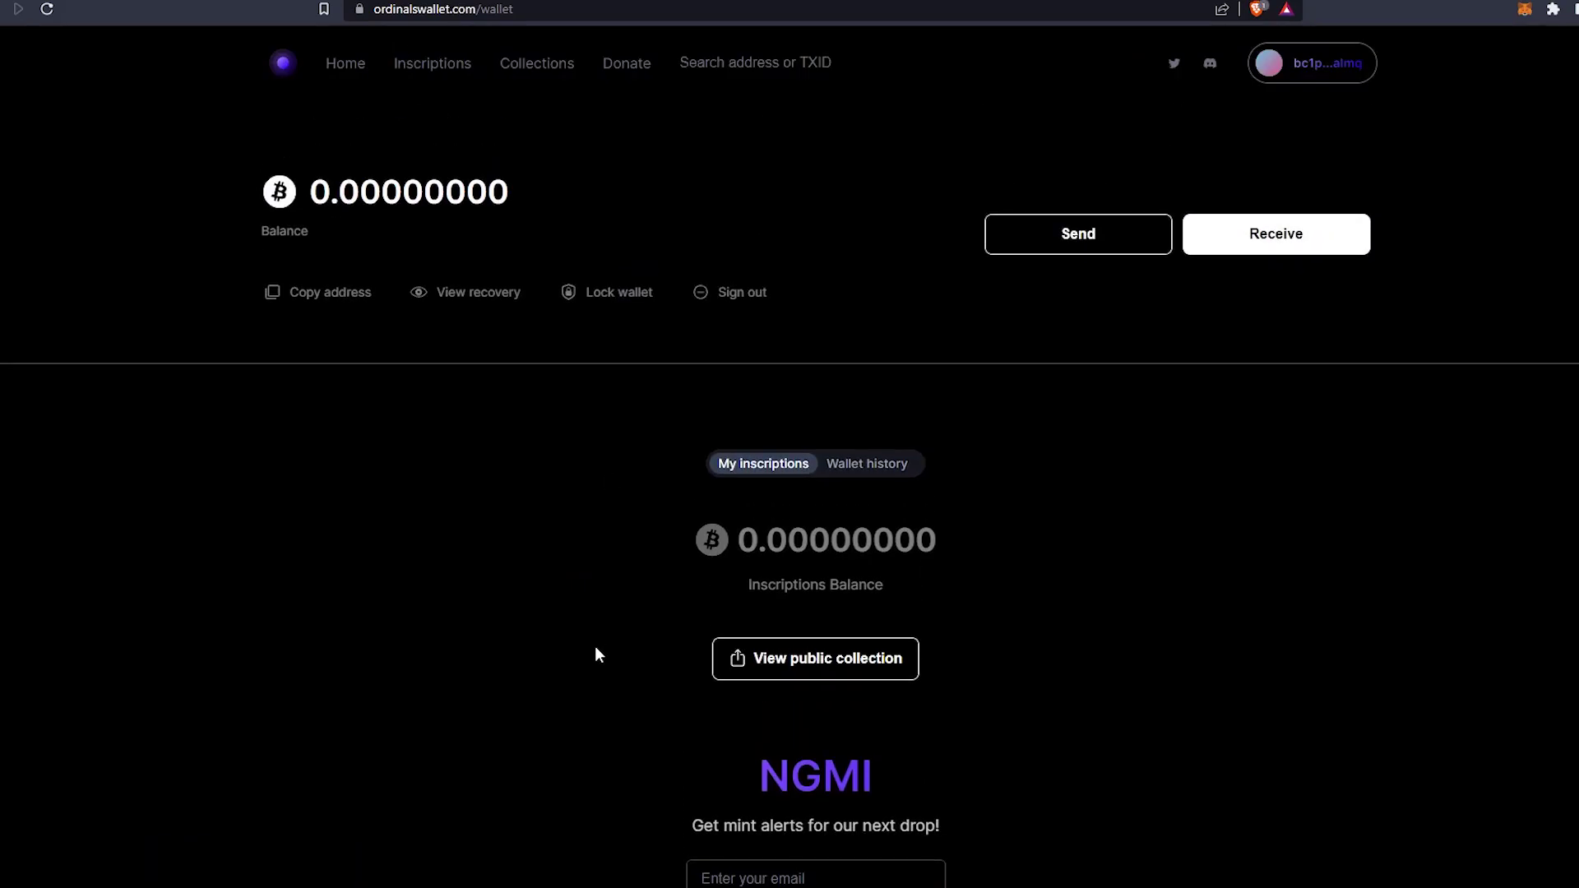
scroll(764, 494, "down", 2)
scroll(719, 353, "up", 2)
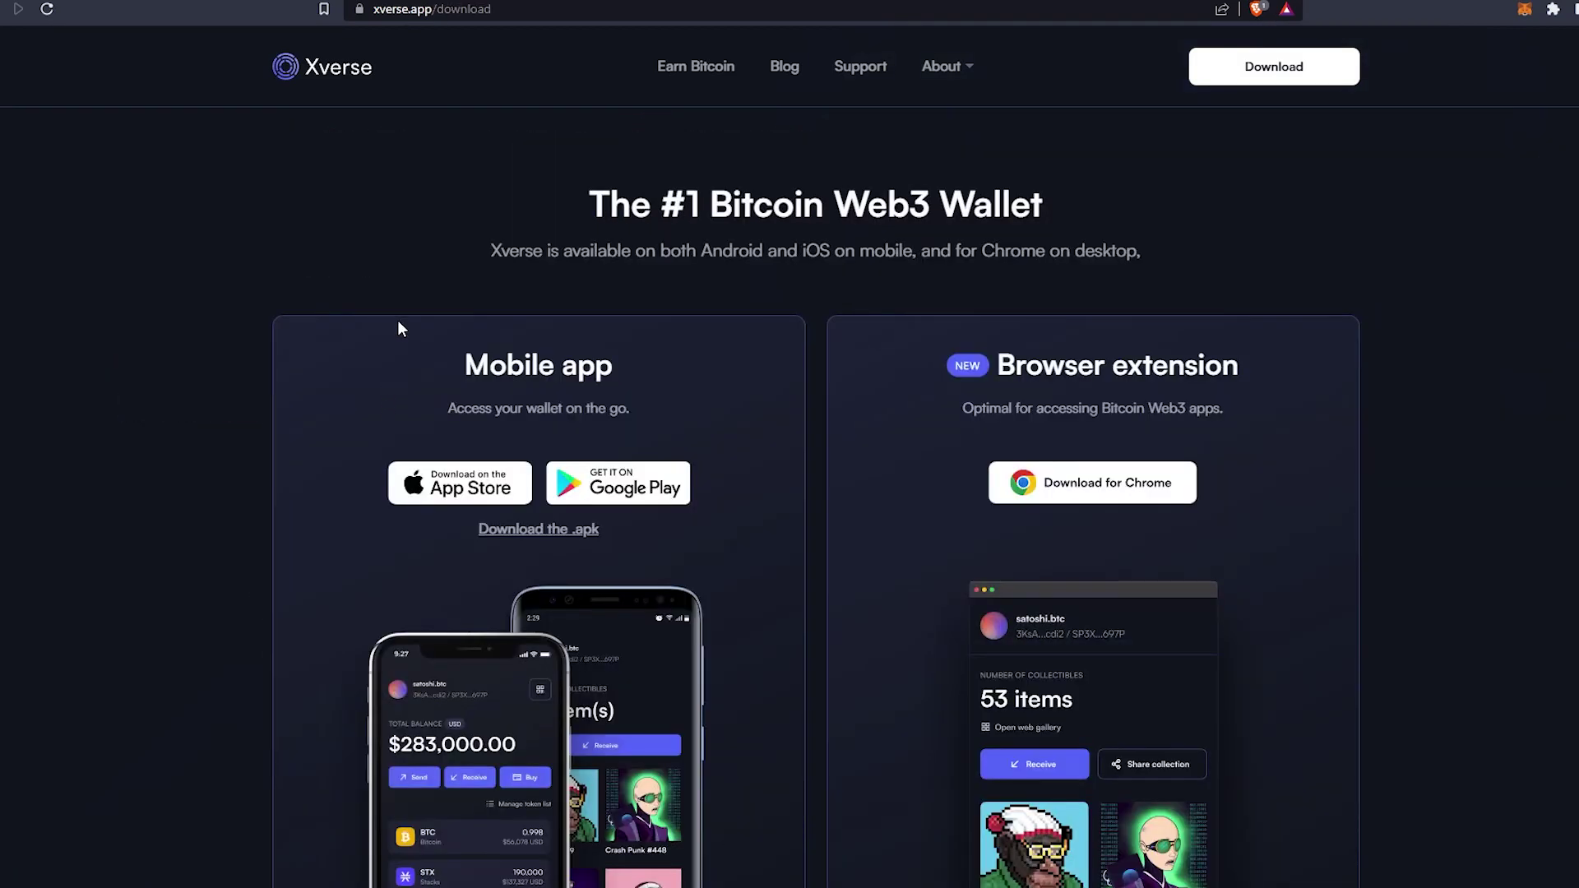
Step: Scroll the Xverse download page and bring up the extension's create-or-restore welcome screen
scroll(397, 329, "down", 5)
scroll(1150, 405, "up", 3)
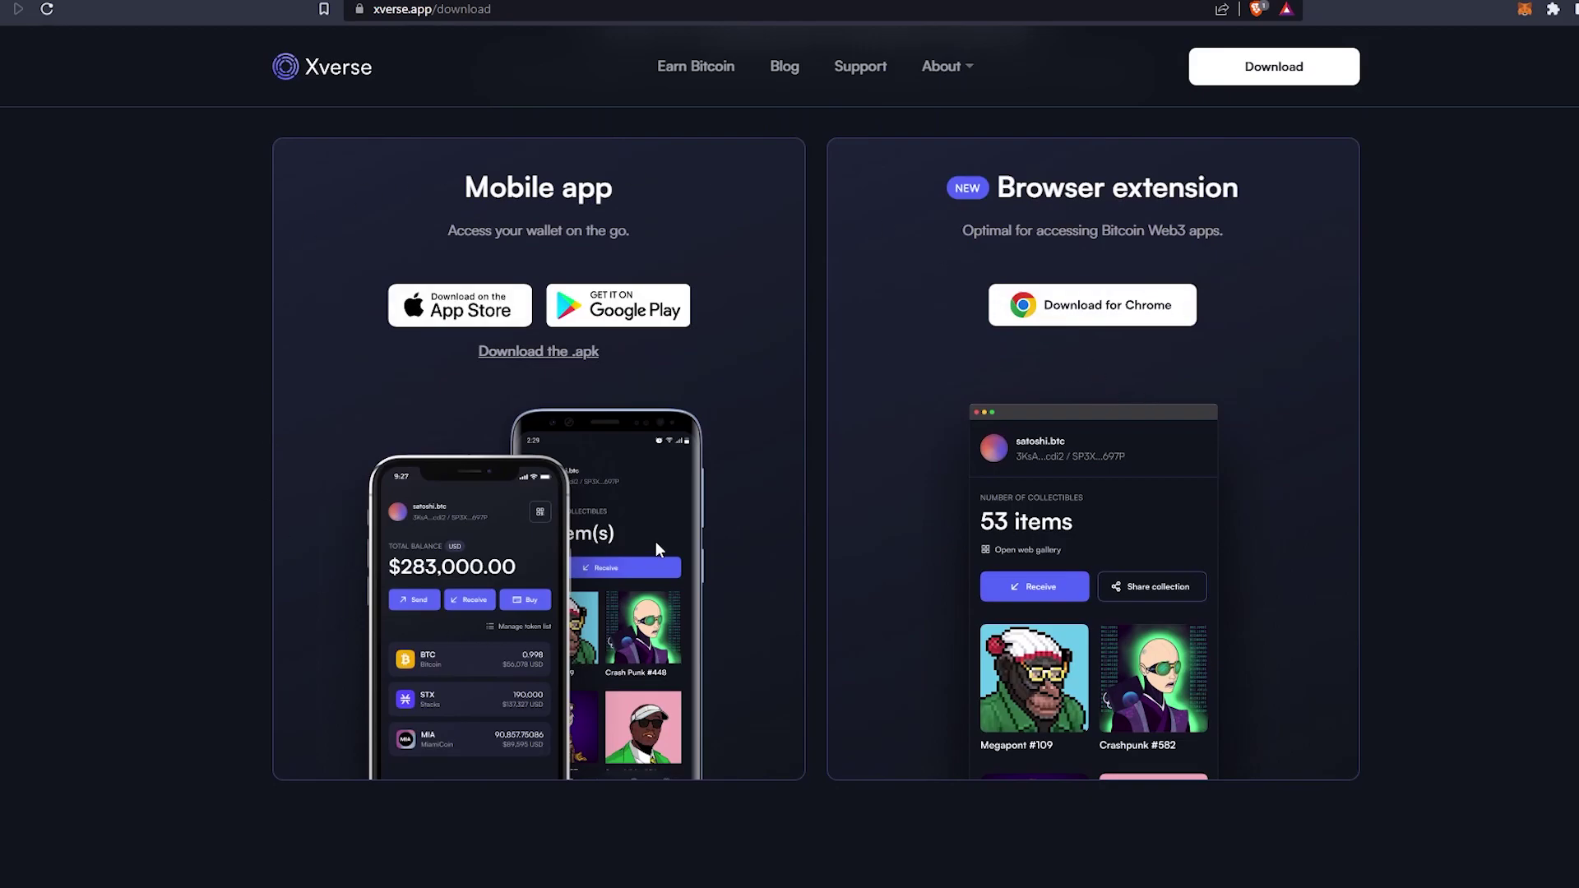
scroll(654, 541, "up", 2)
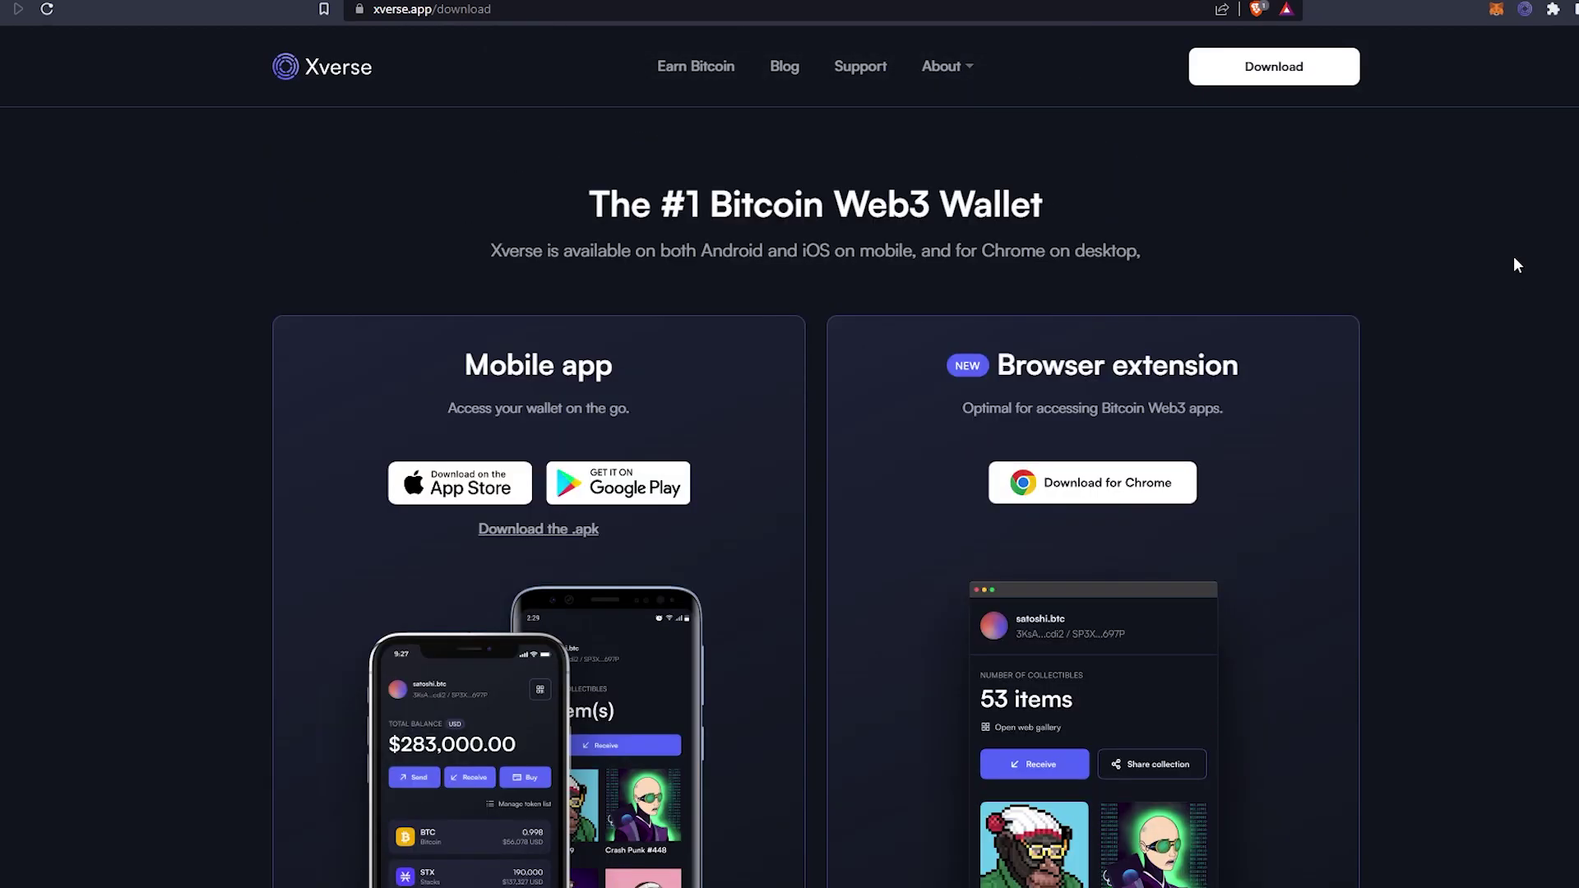
left_click(1525, 9)
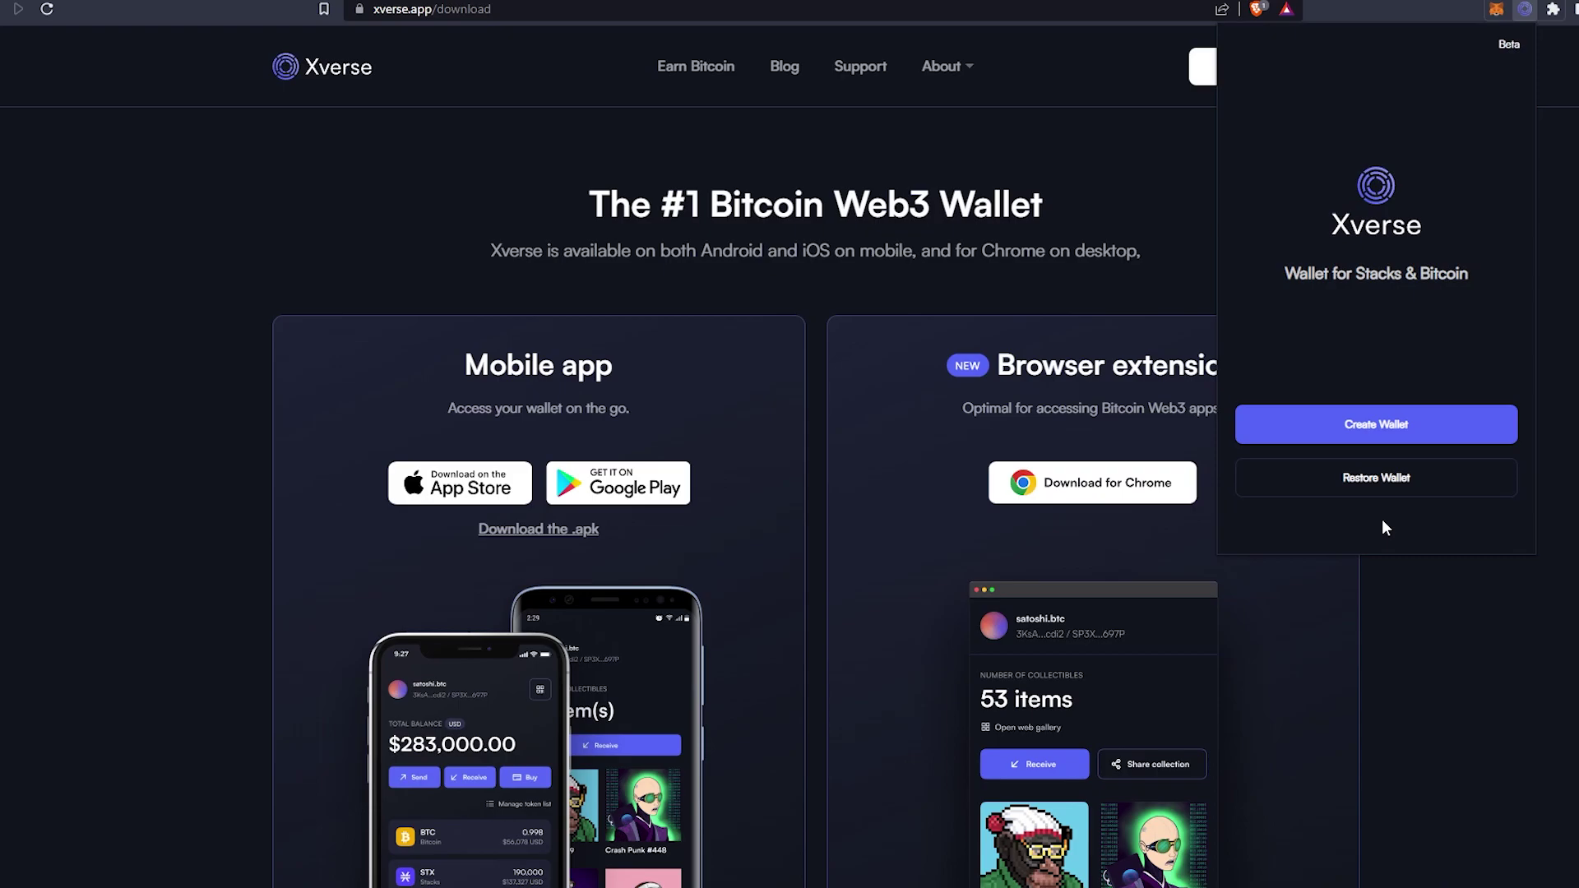
Step: Start creating an Xverse wallet and go through the intro slides, accepting the legal terms
left_click(1382, 442)
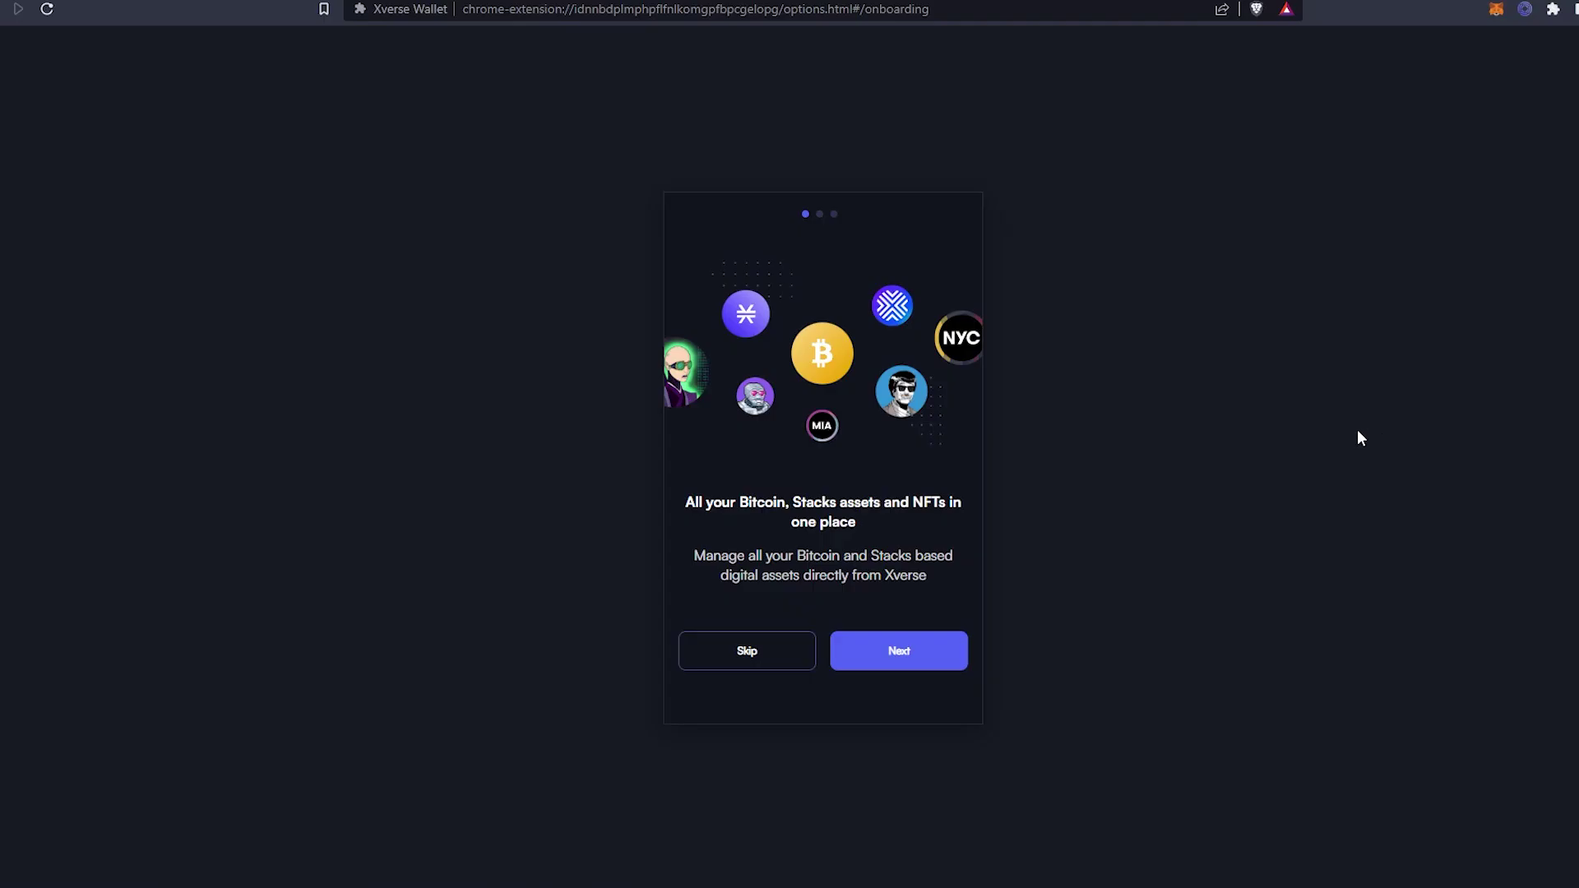
left_click(912, 659)
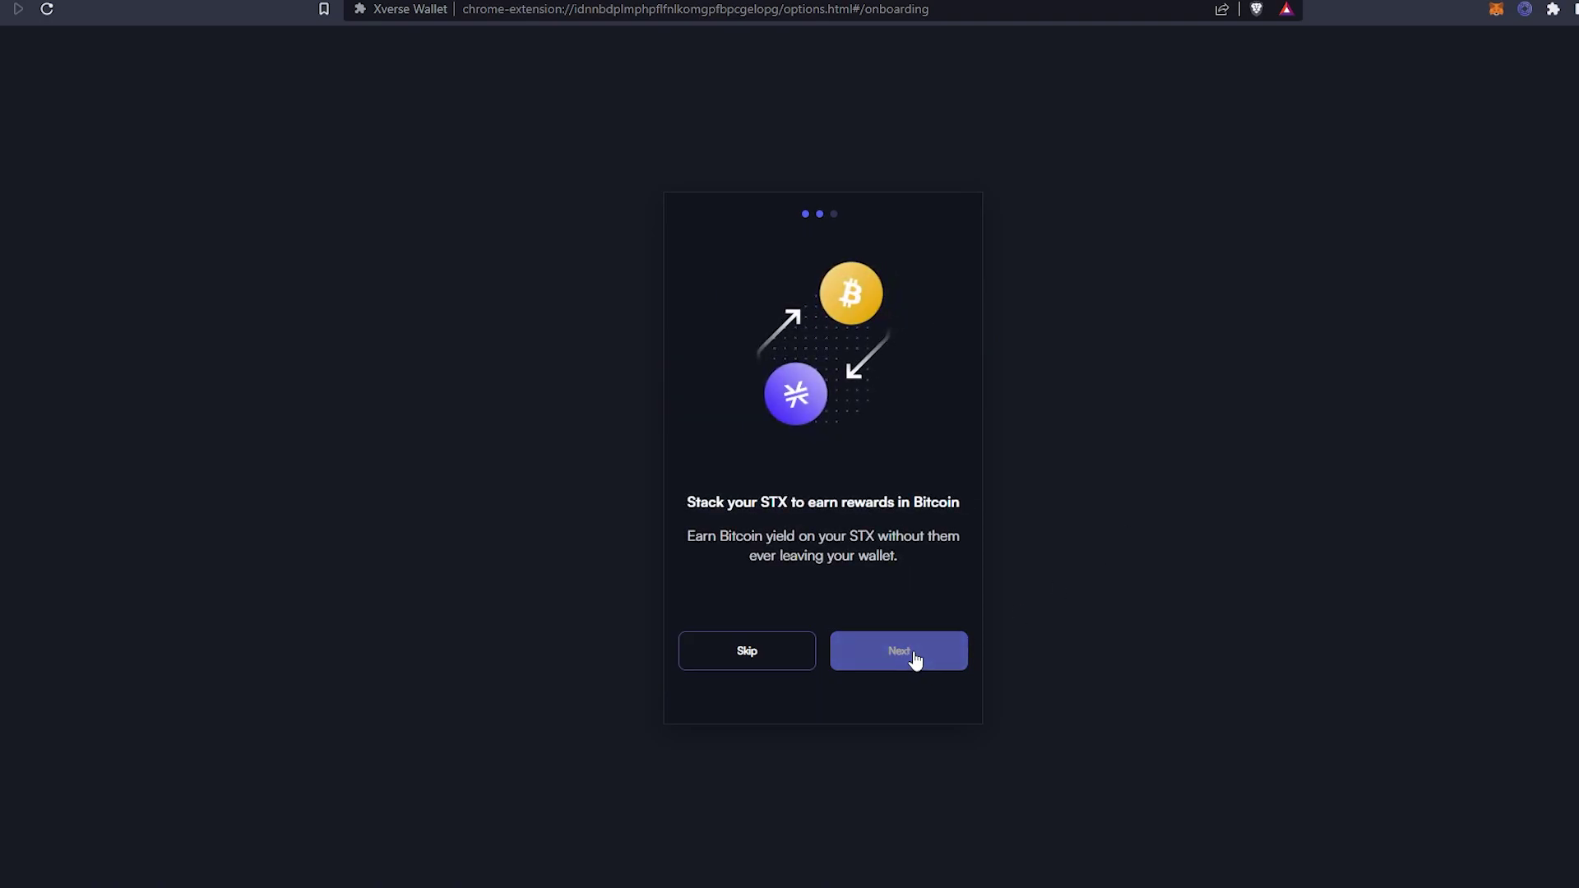
left_click(915, 658)
left_click(914, 659)
left_click(914, 659)
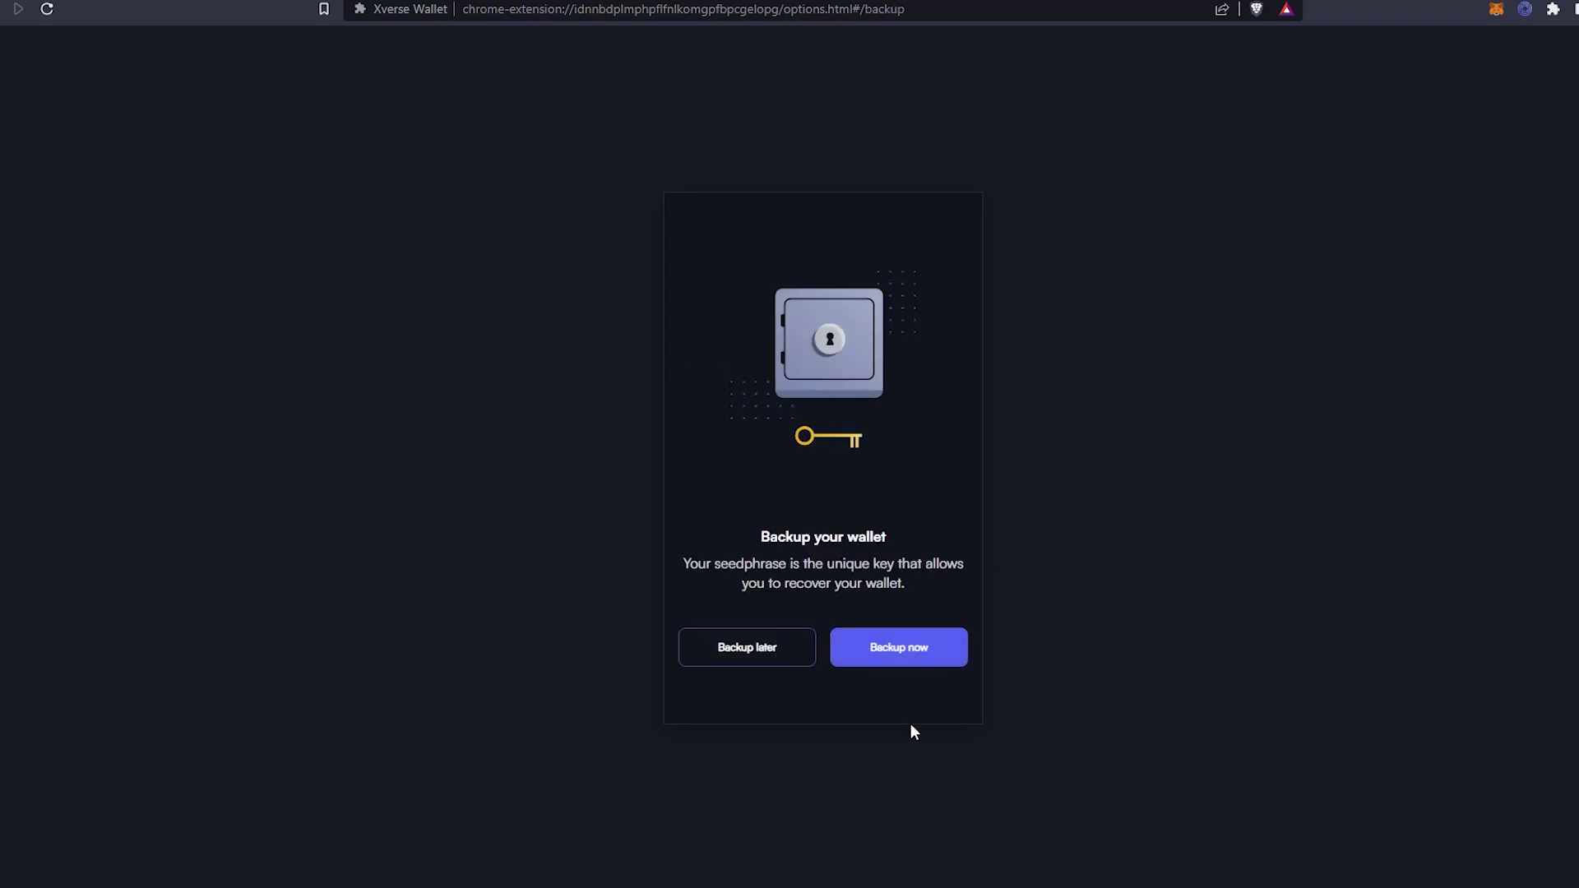
Step: Back up now: reveal the seed phrase, copy the words, and paste them to verify
left_click(869, 666)
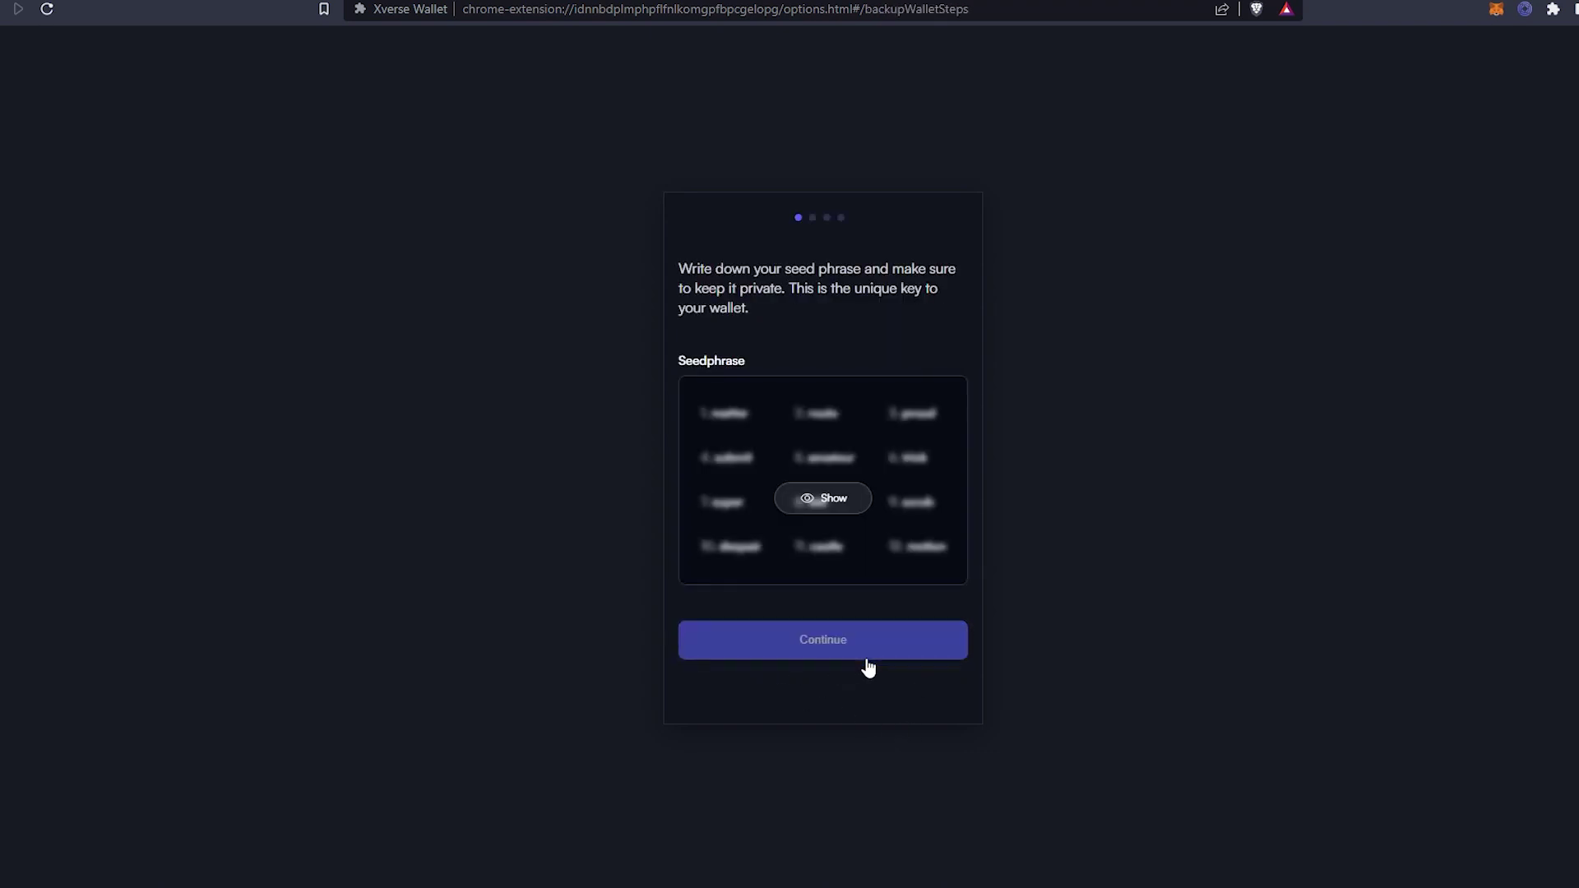
left_click(840, 504)
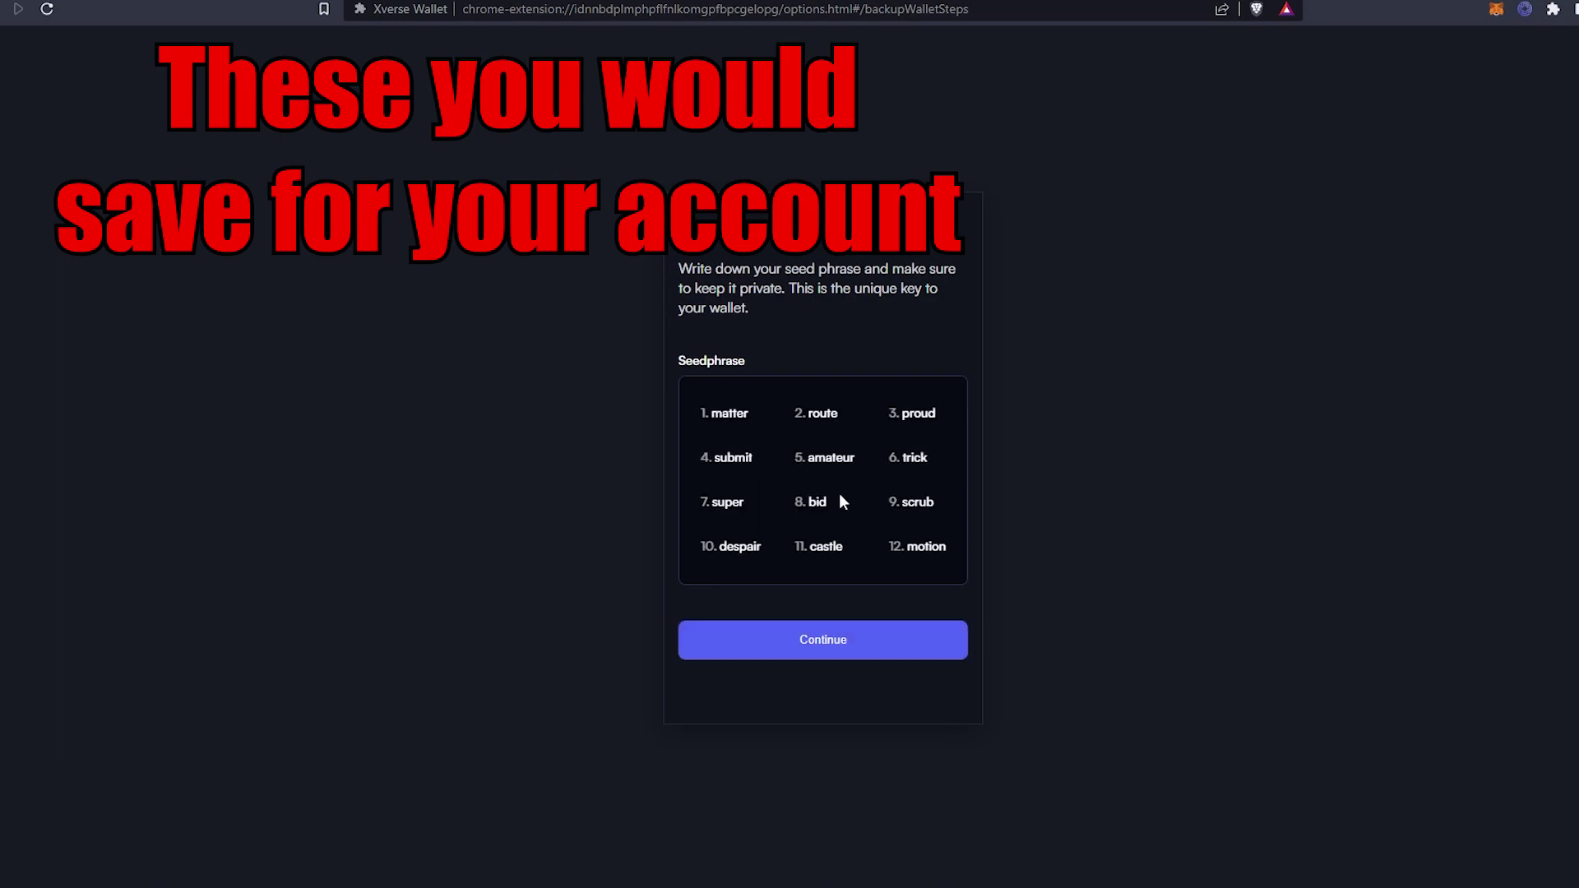
left_click_drag(946, 554, 689, 416)
left_click(820, 640)
left_click(820, 451)
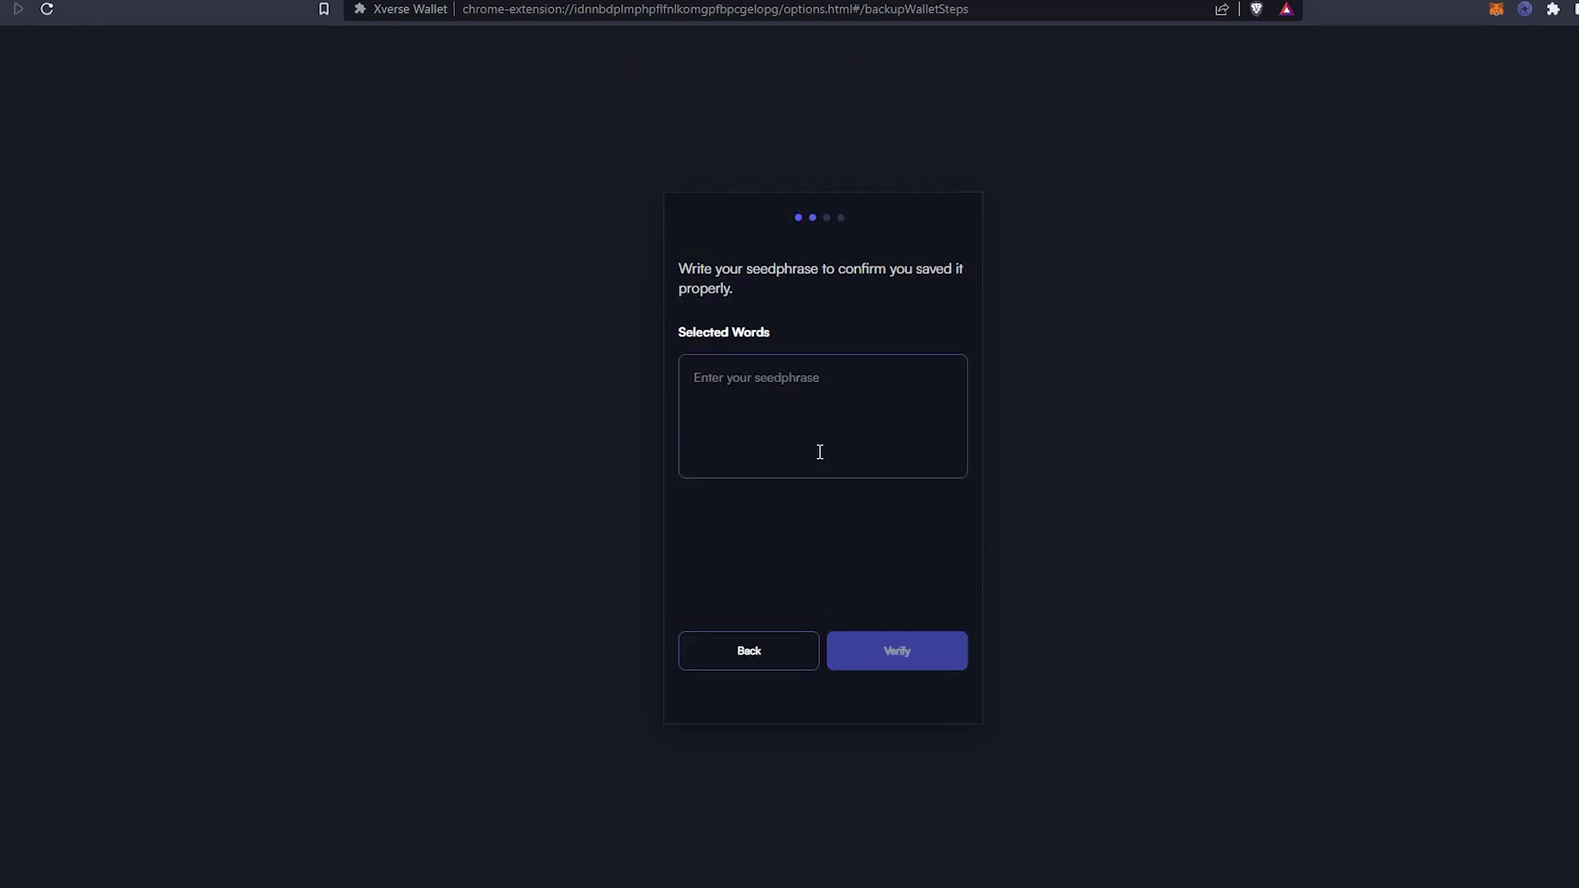
key("ctrl+v")
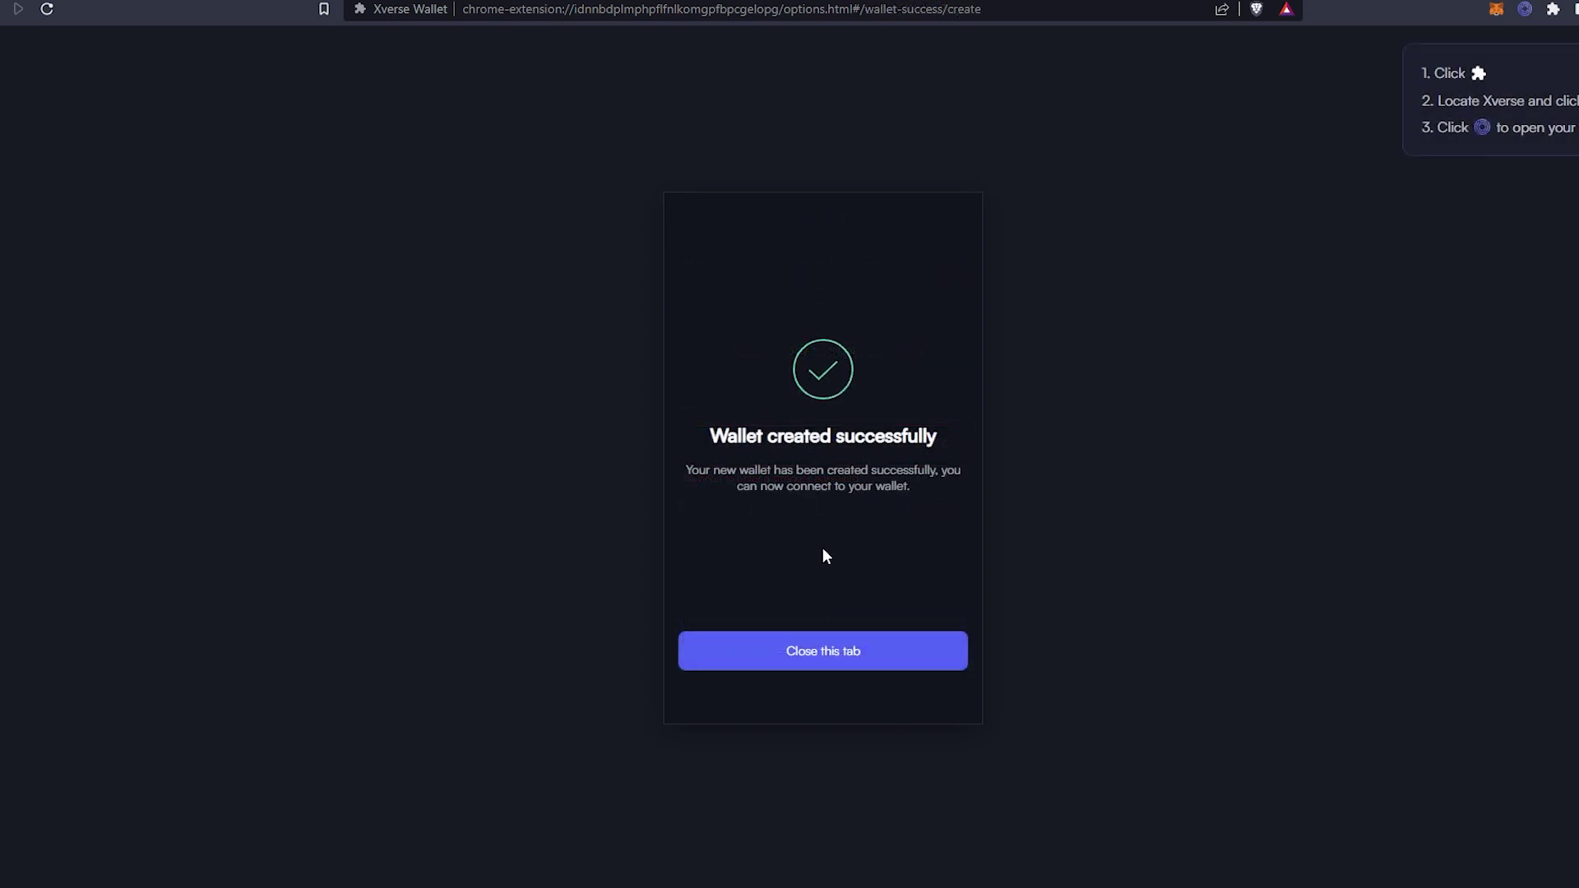
Step: Close the wallet-created tab and unlock the Xverse extension with the password
left_click(887, 671)
left_click(1525, 9)
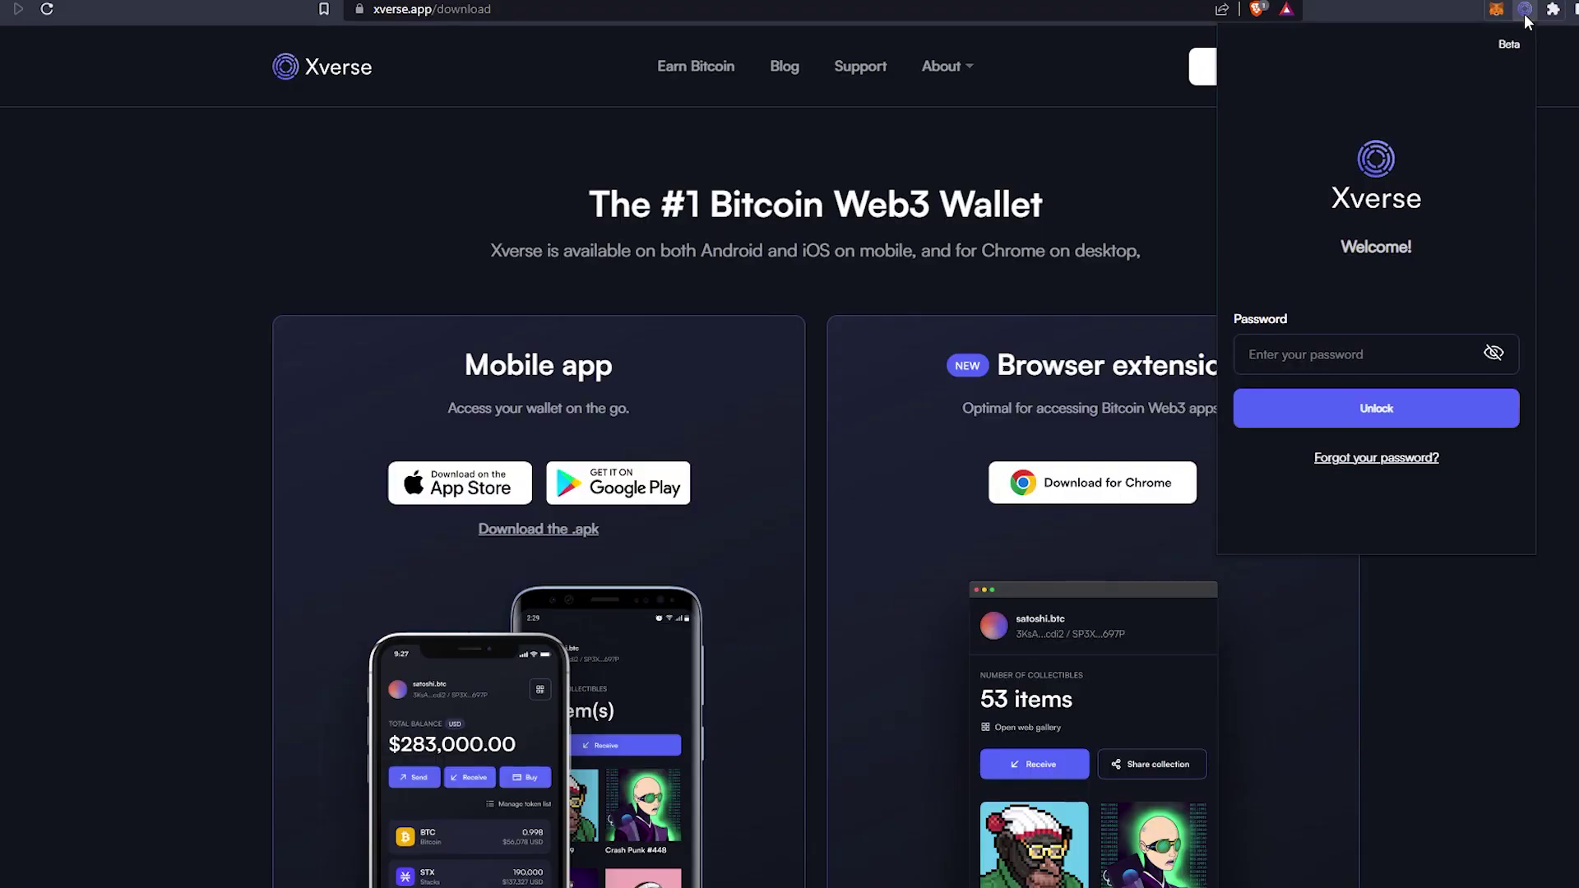
type("********")
key("Return")
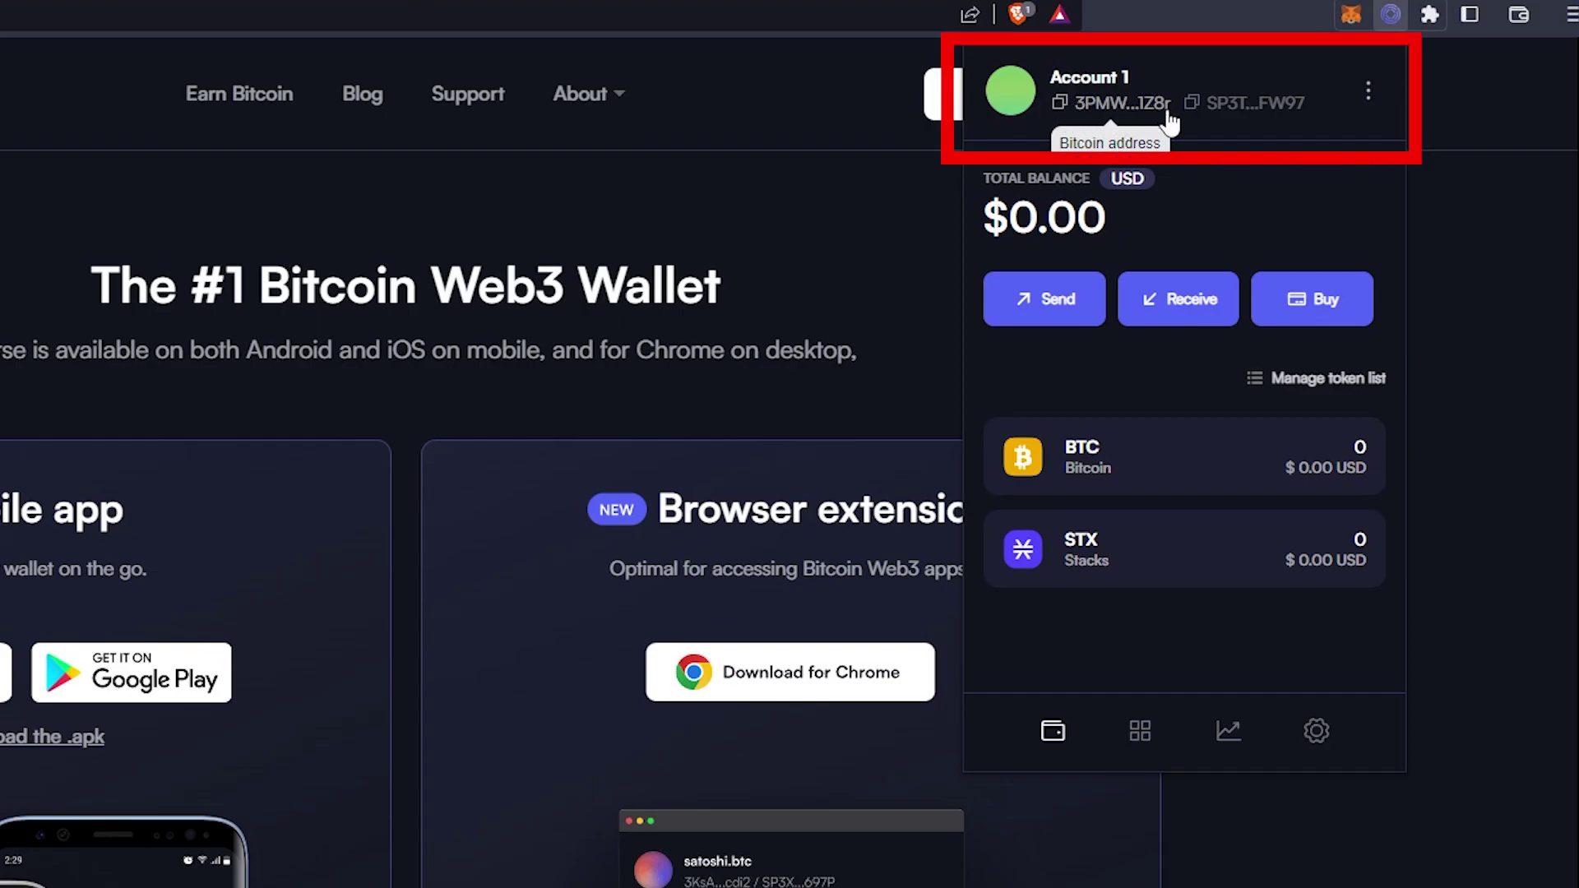
Step: View the Collectibles receive addresses and mark the bc1 prefix of the Ordinals address
left_click(1141, 740)
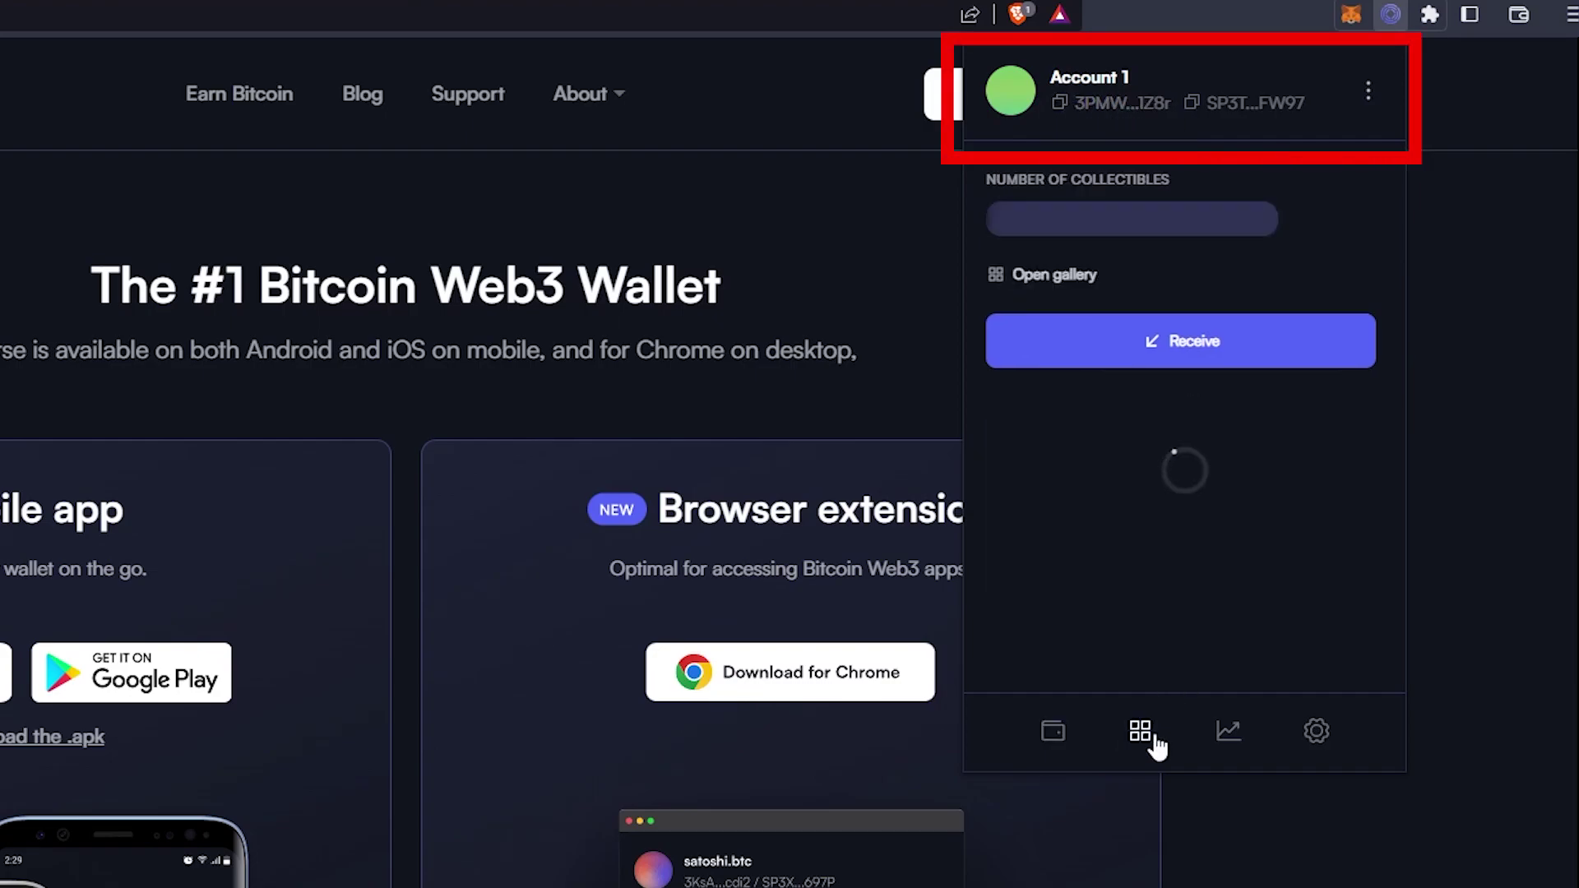
left_click(1163, 354)
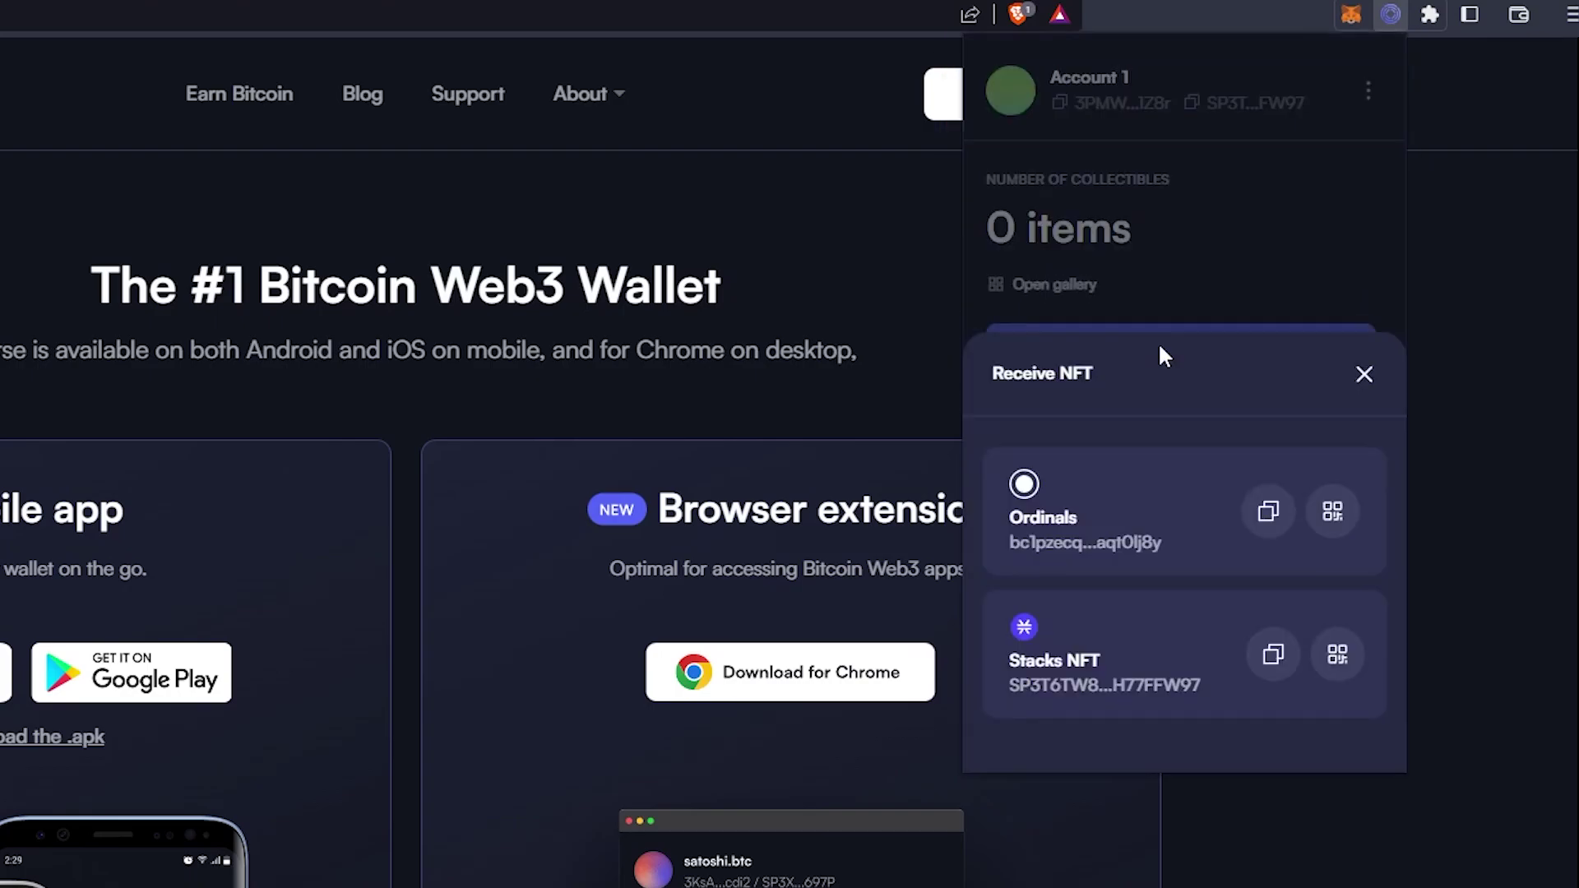
left_click(1365, 375)
left_click(1224, 361)
left_click_drag(1009, 545, 1036, 546)
left_click(1362, 376)
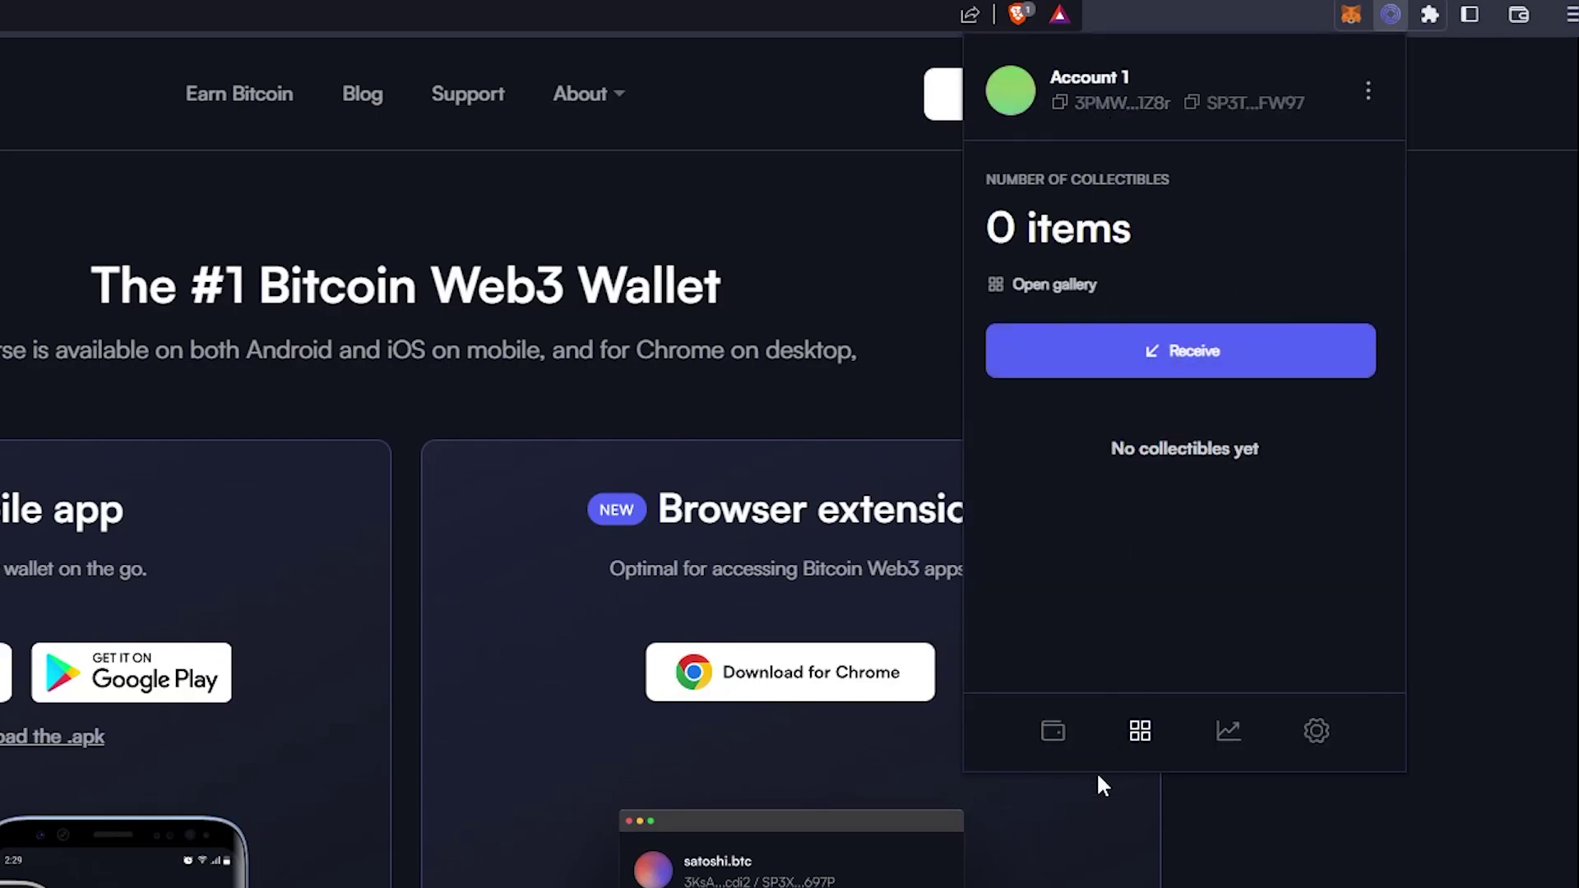
Step: Check the Bitcoin receiving address on the BTC dashboard, then return to Collectibles
left_click(1053, 731)
left_click(1298, 486)
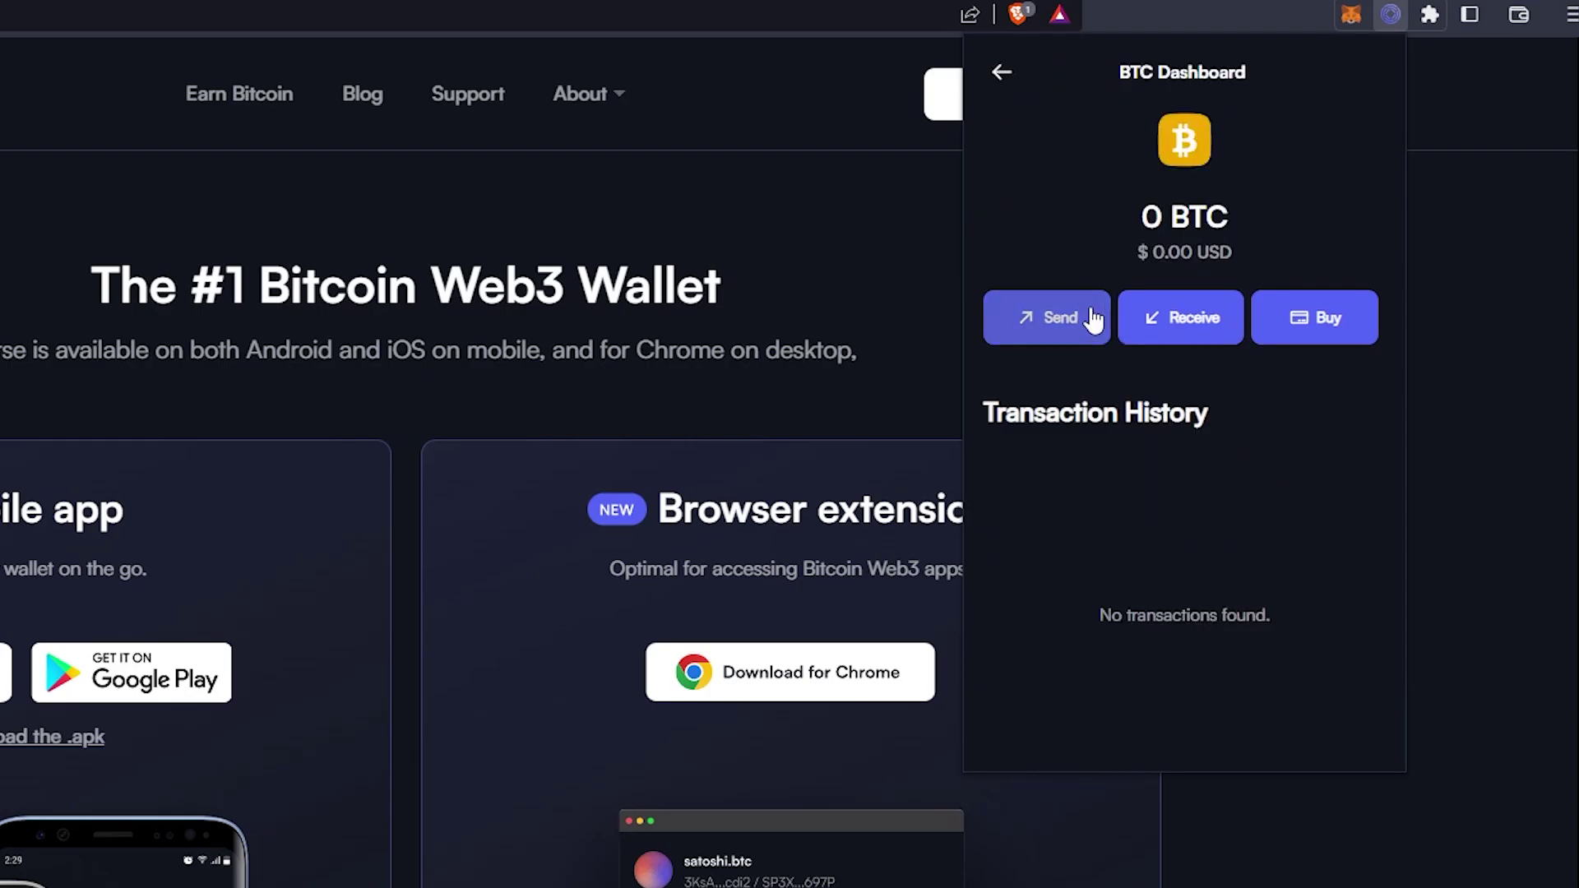
left_click(1151, 317)
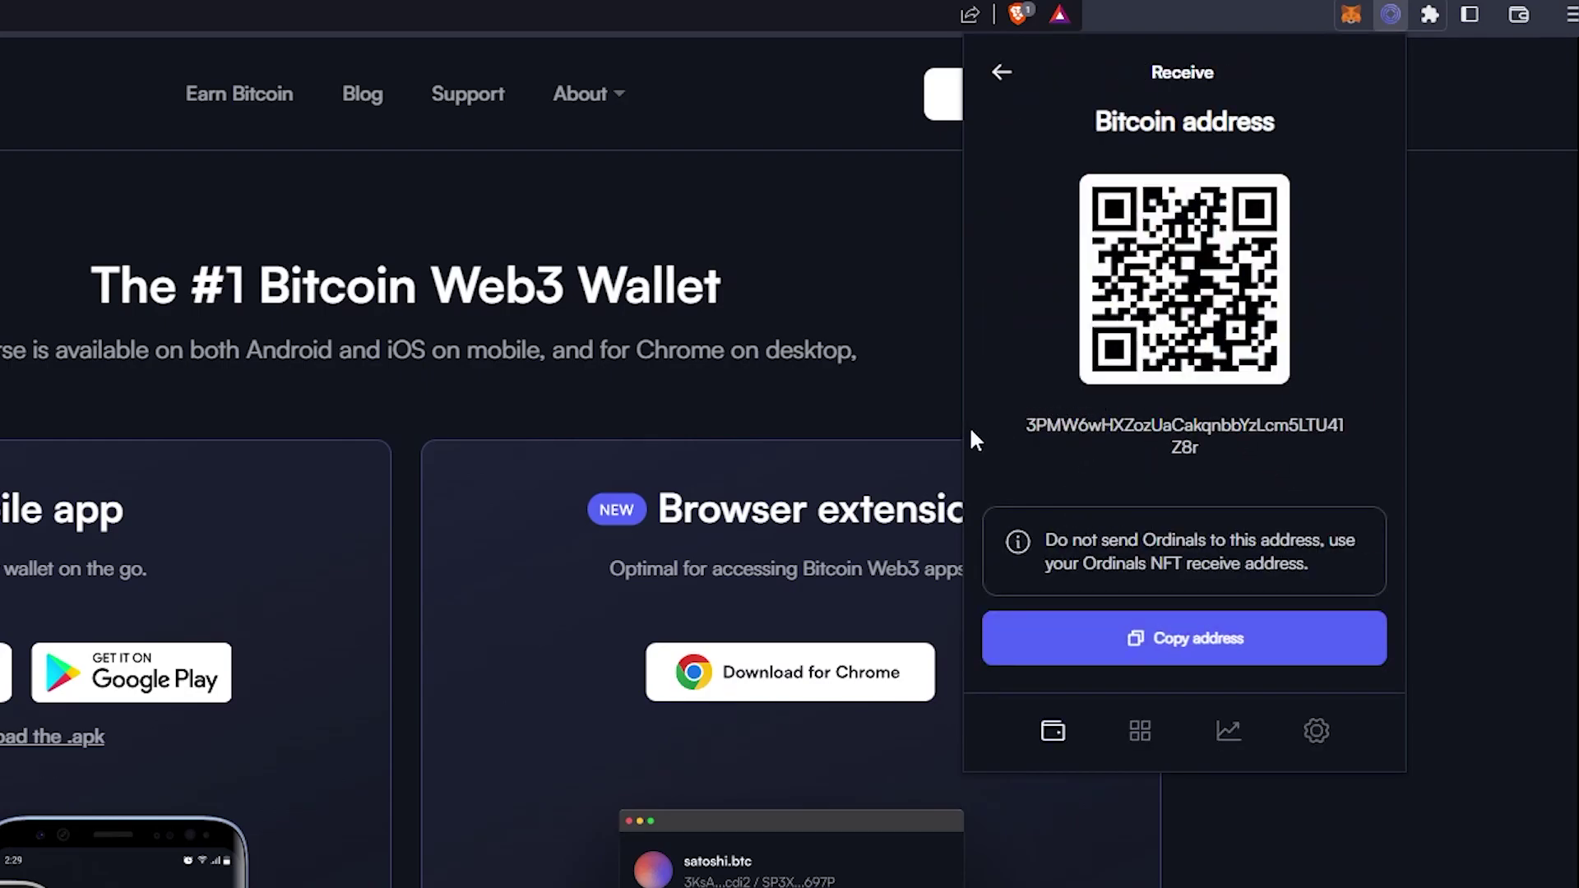
left_click(1001, 74)
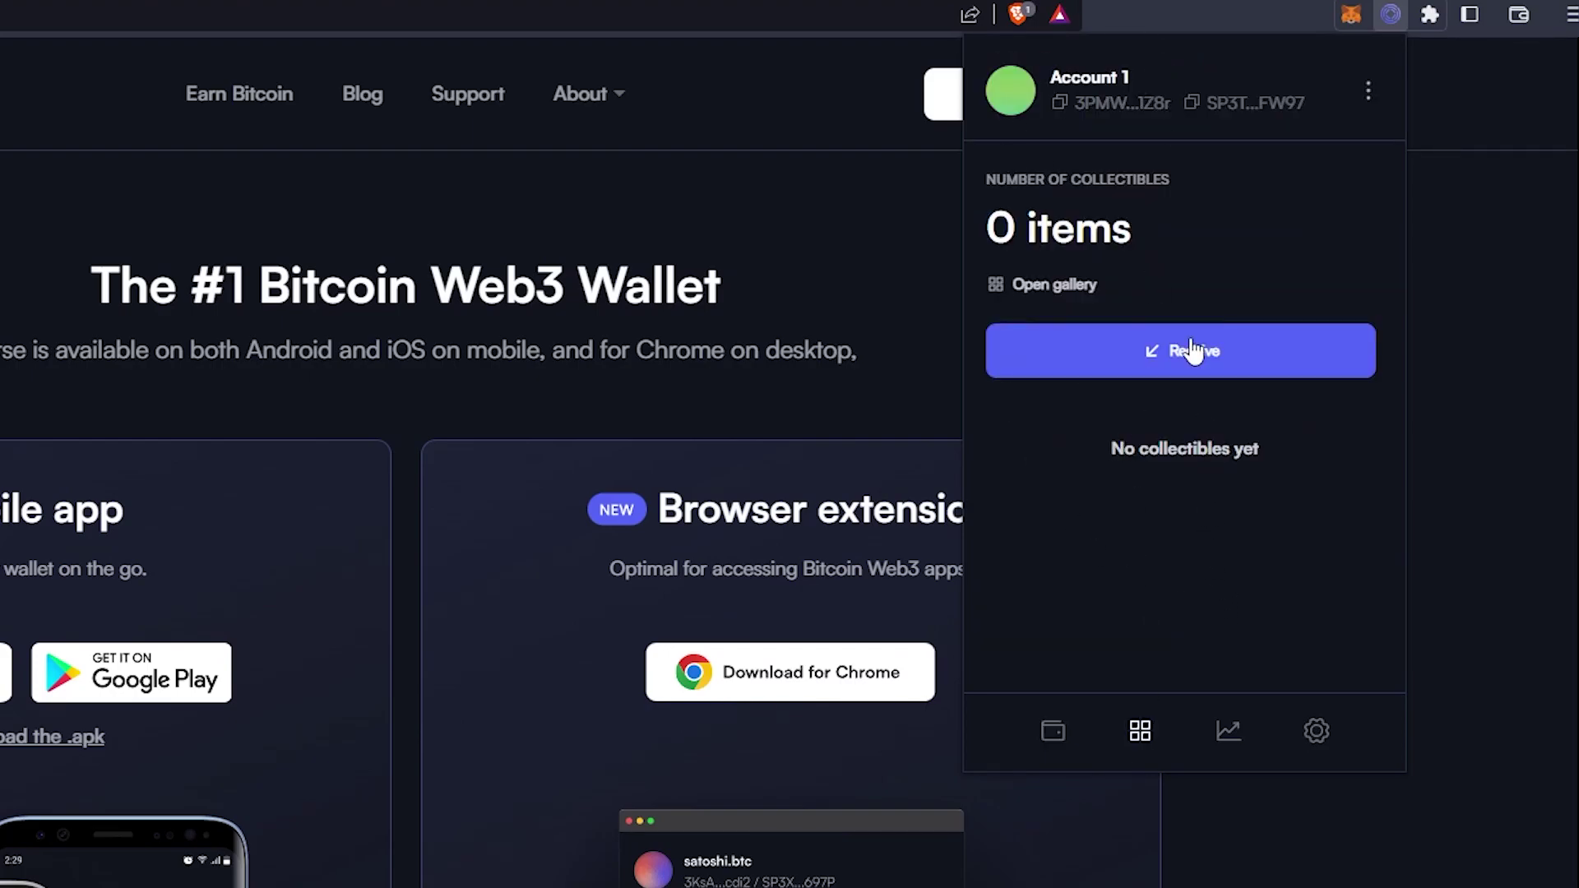
Step: Enable Activate Ordinal NFTs in Settings and show the Ordinals receiving address
left_click(1316, 731)
scroll(1171, 536, "down", 5)
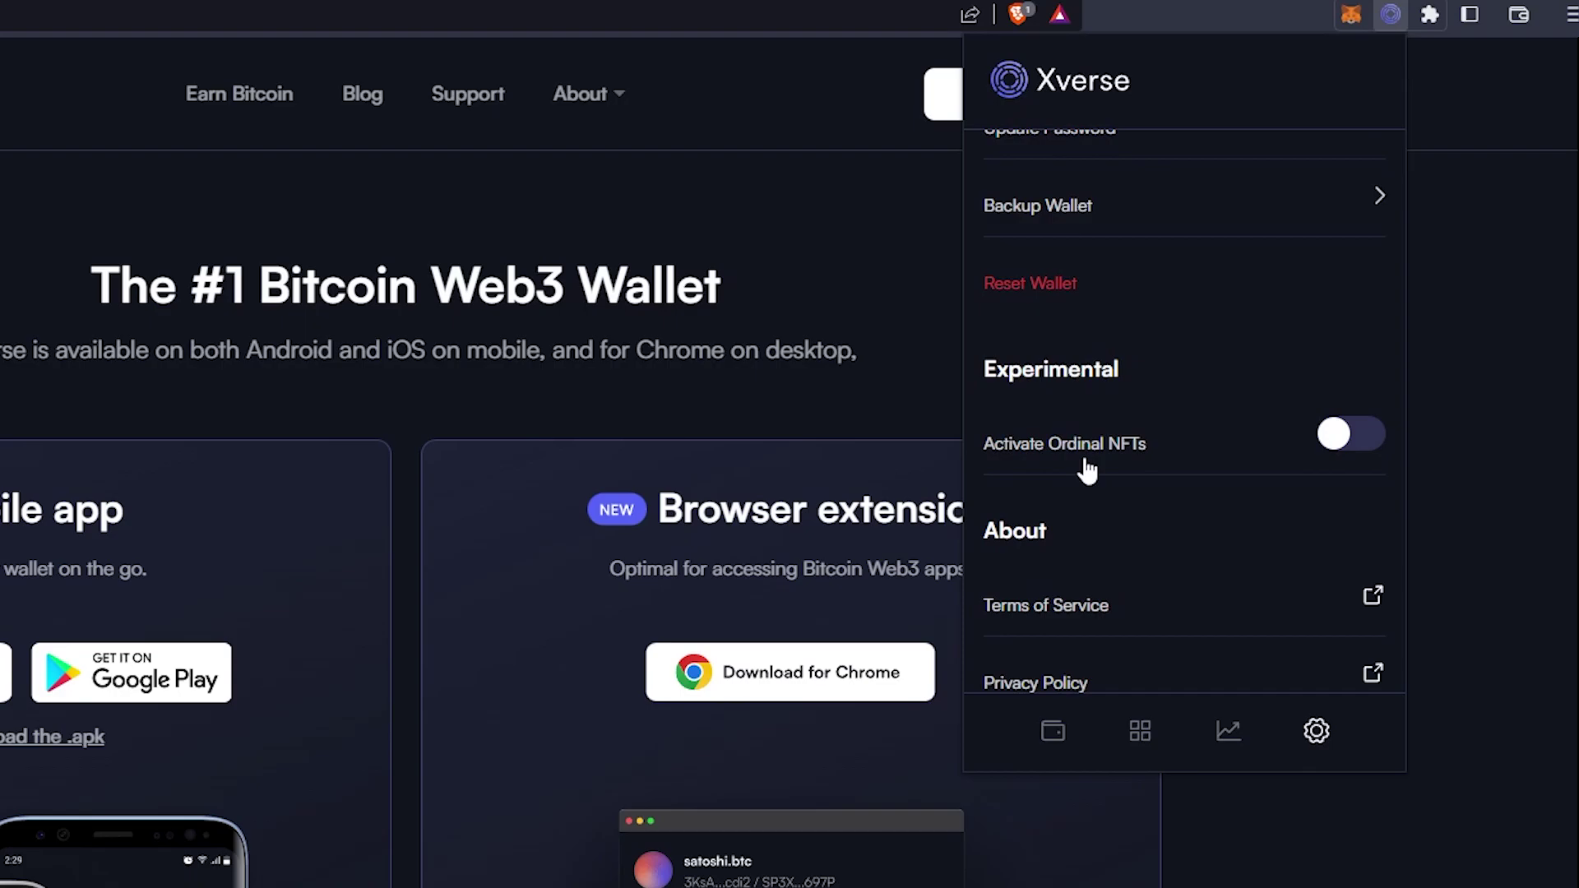
left_click(1348, 433)
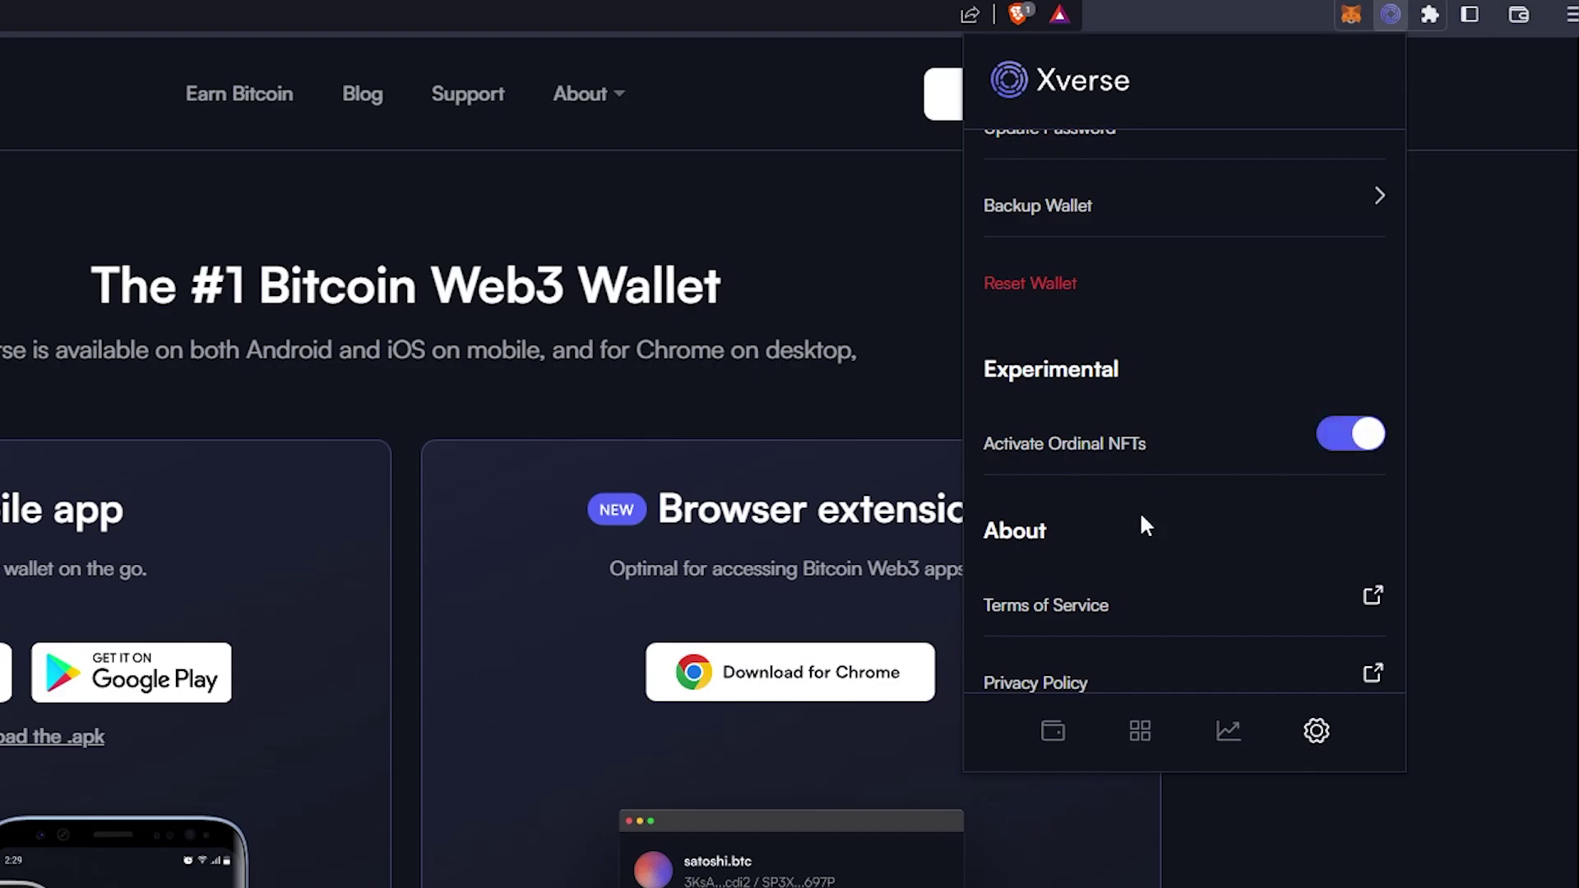
left_click(1146, 734)
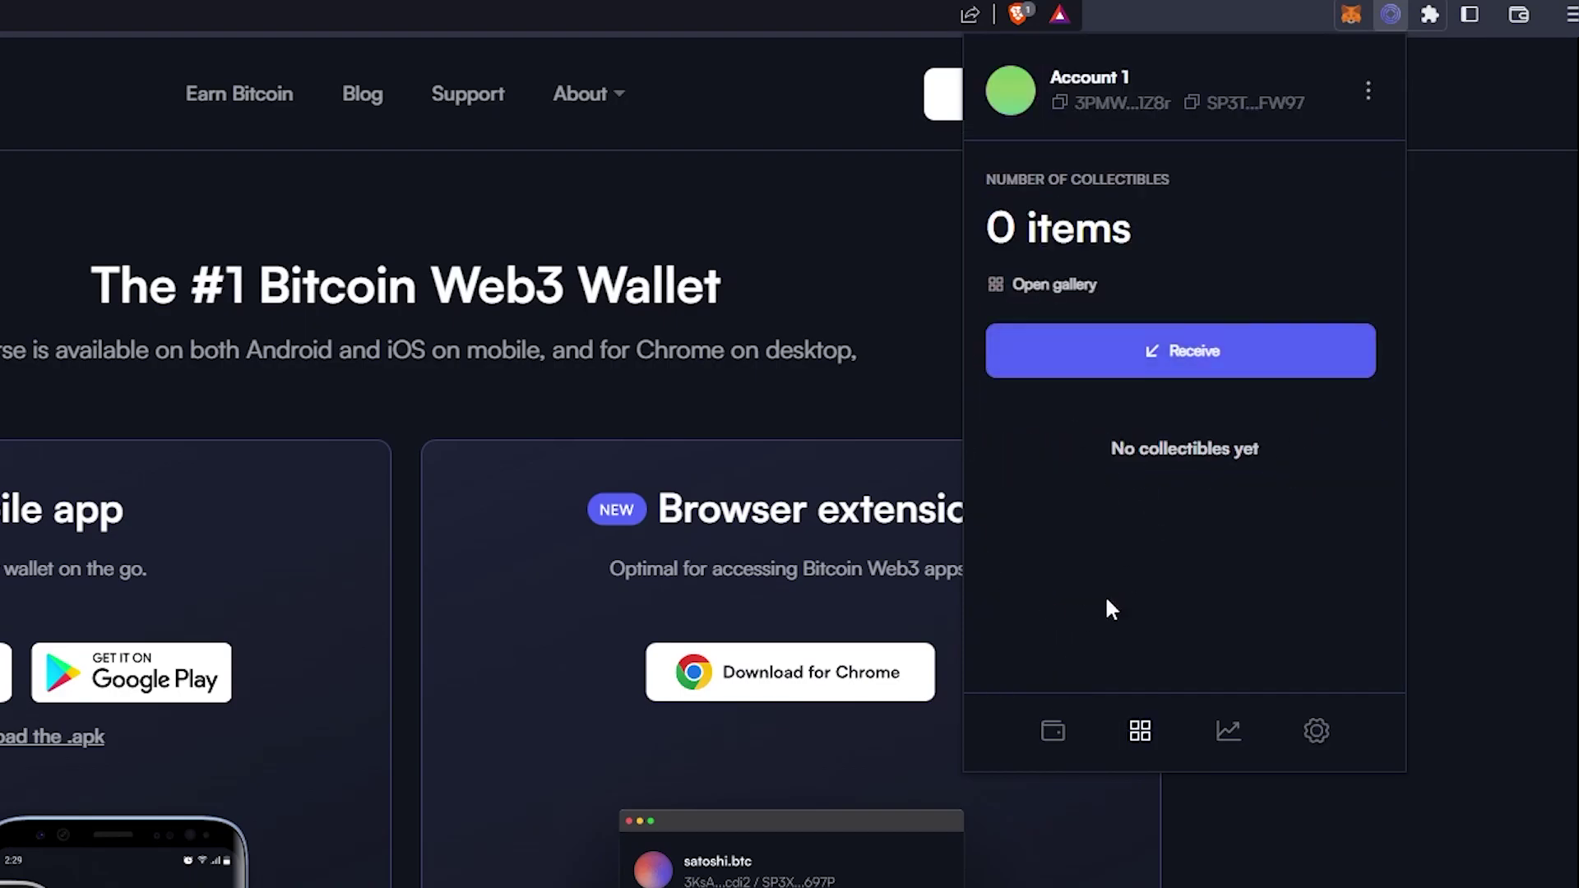
left_click(1176, 362)
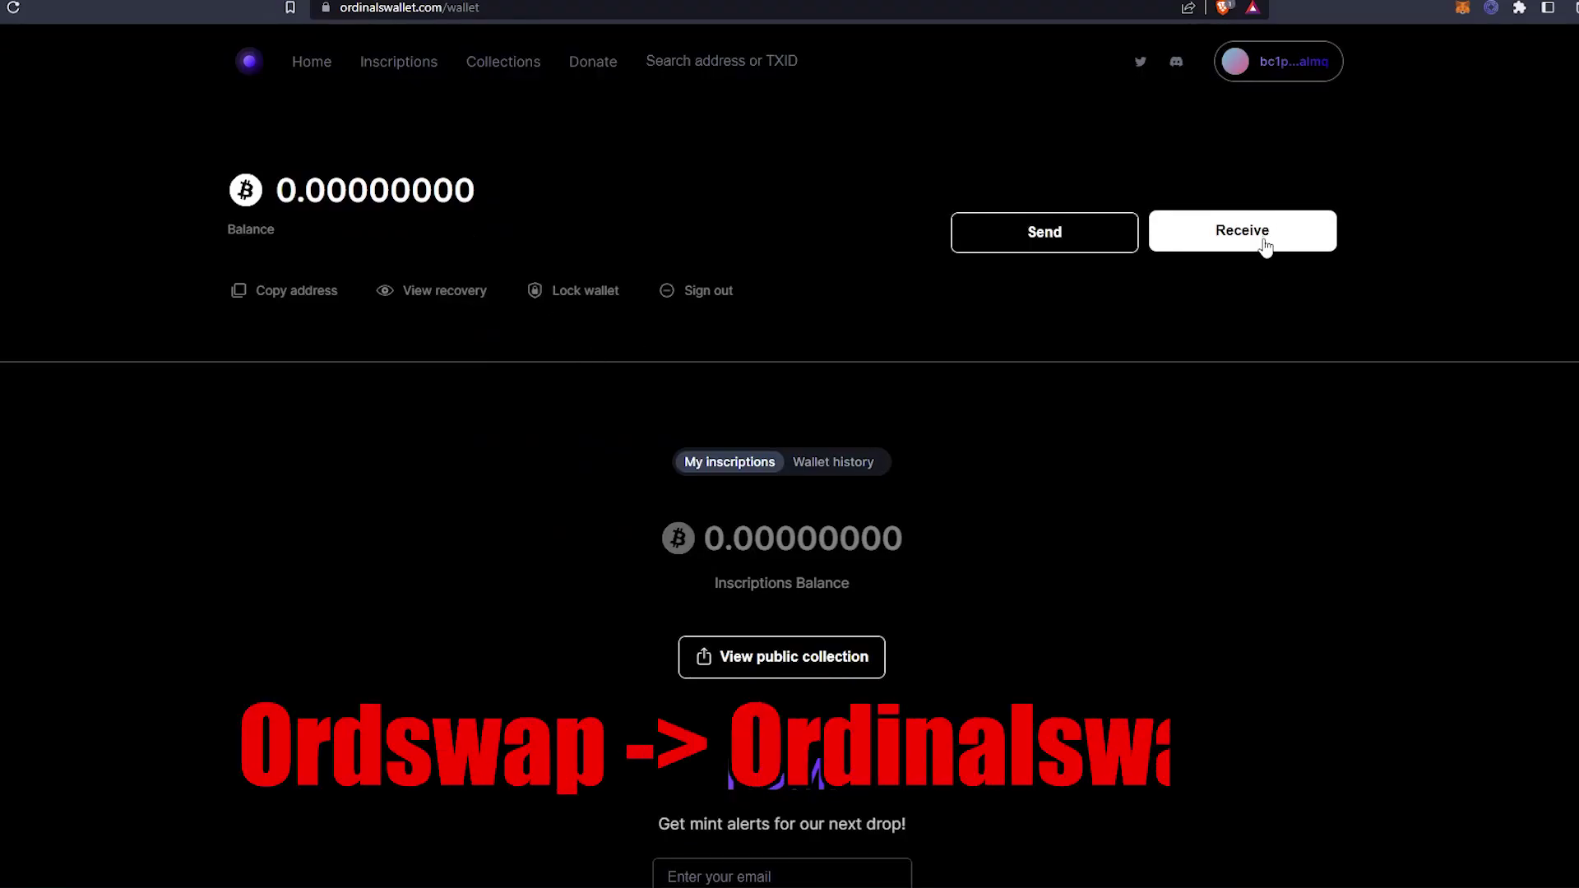
Step: Show the Ordinals Wallet receive QR code and copy its receiving address to the clipboard
left_click(1264, 244)
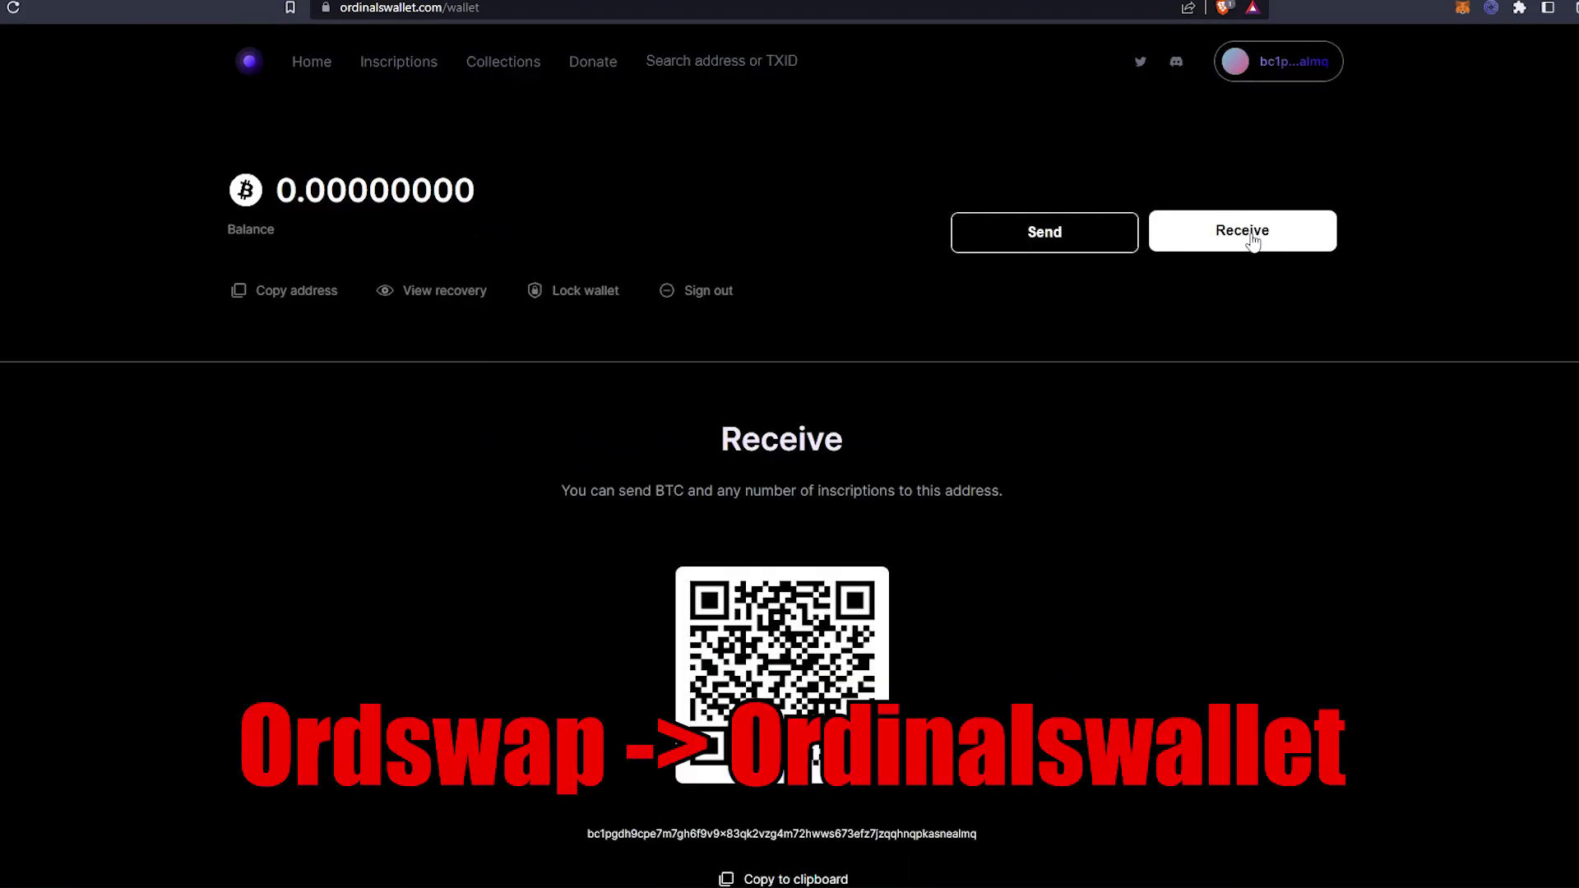
scroll(1121, 526, "down", 4)
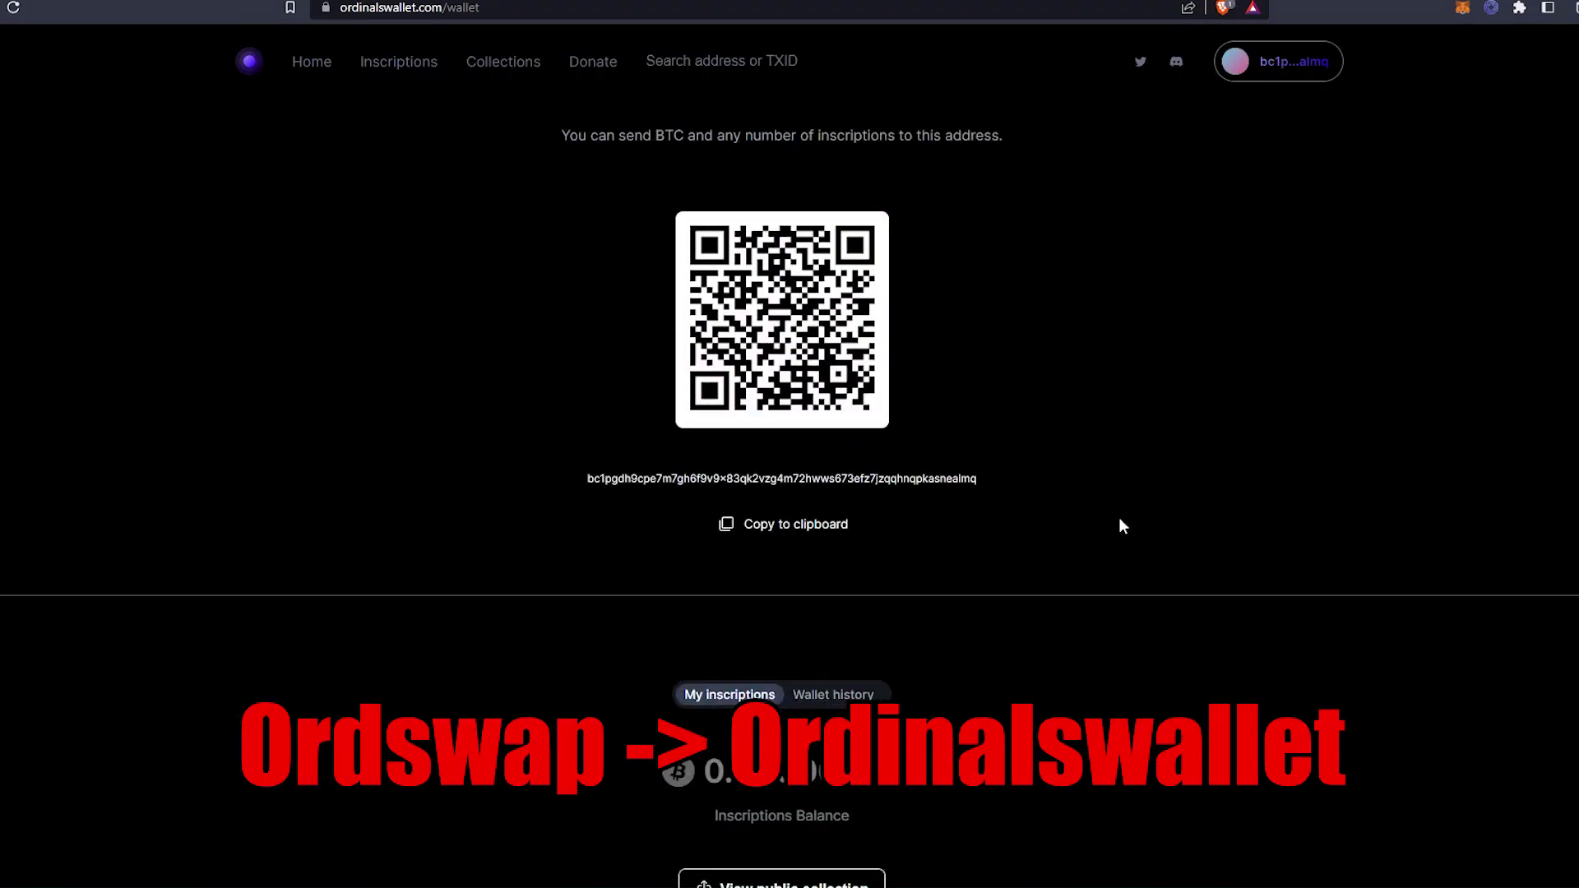
left_click(790, 529)
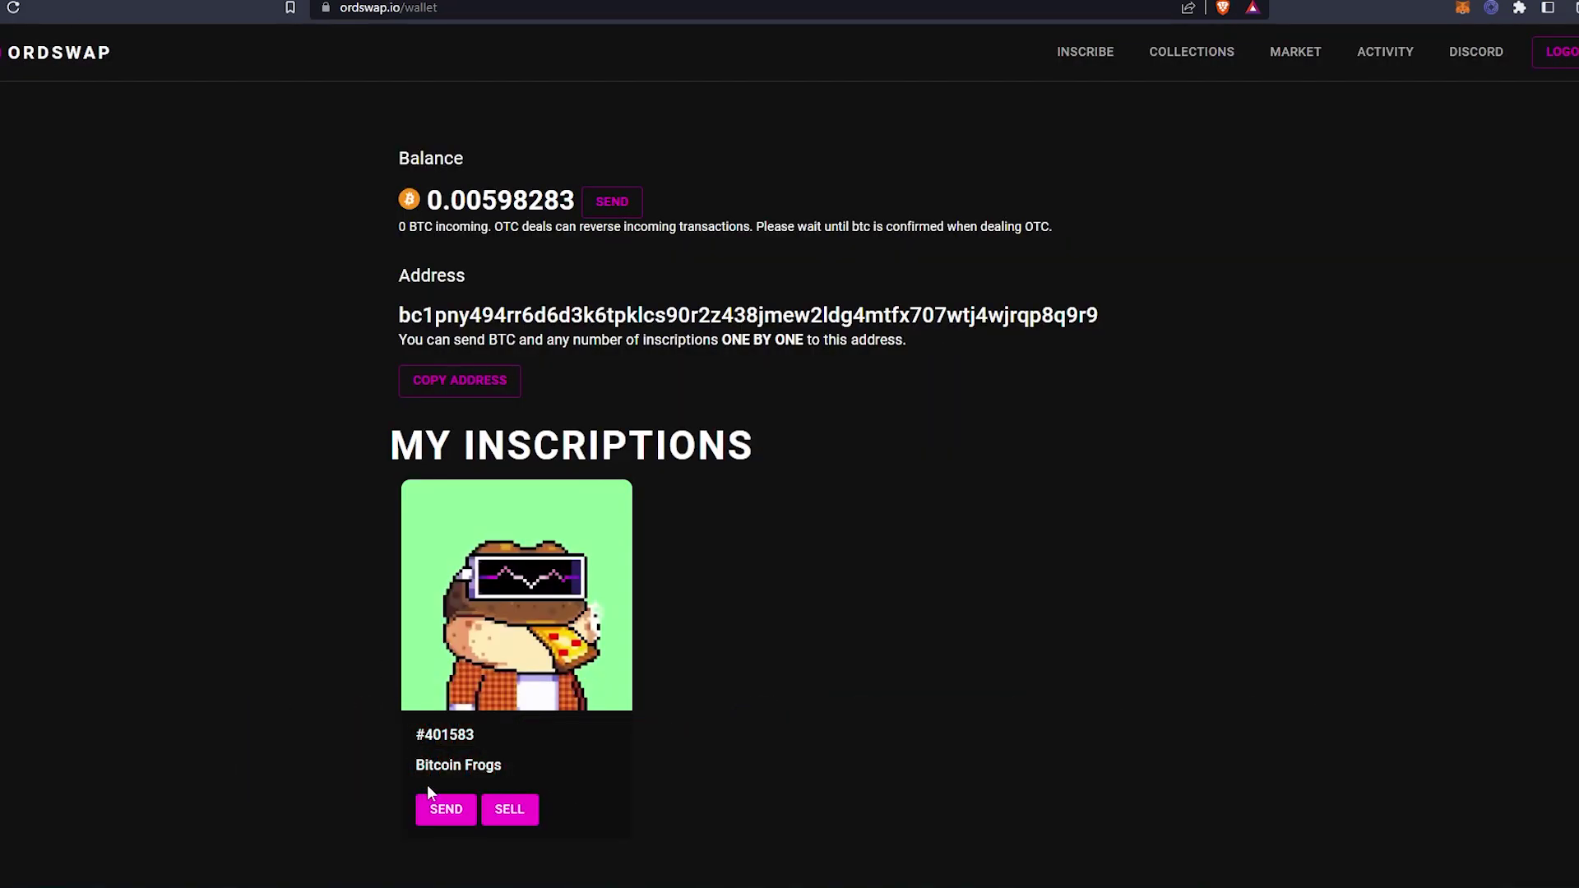
Step: Send Bitcoin Frogs #401583 from Ordswap to the pasted Ordinals Wallet Taproot address
left_click(442, 809)
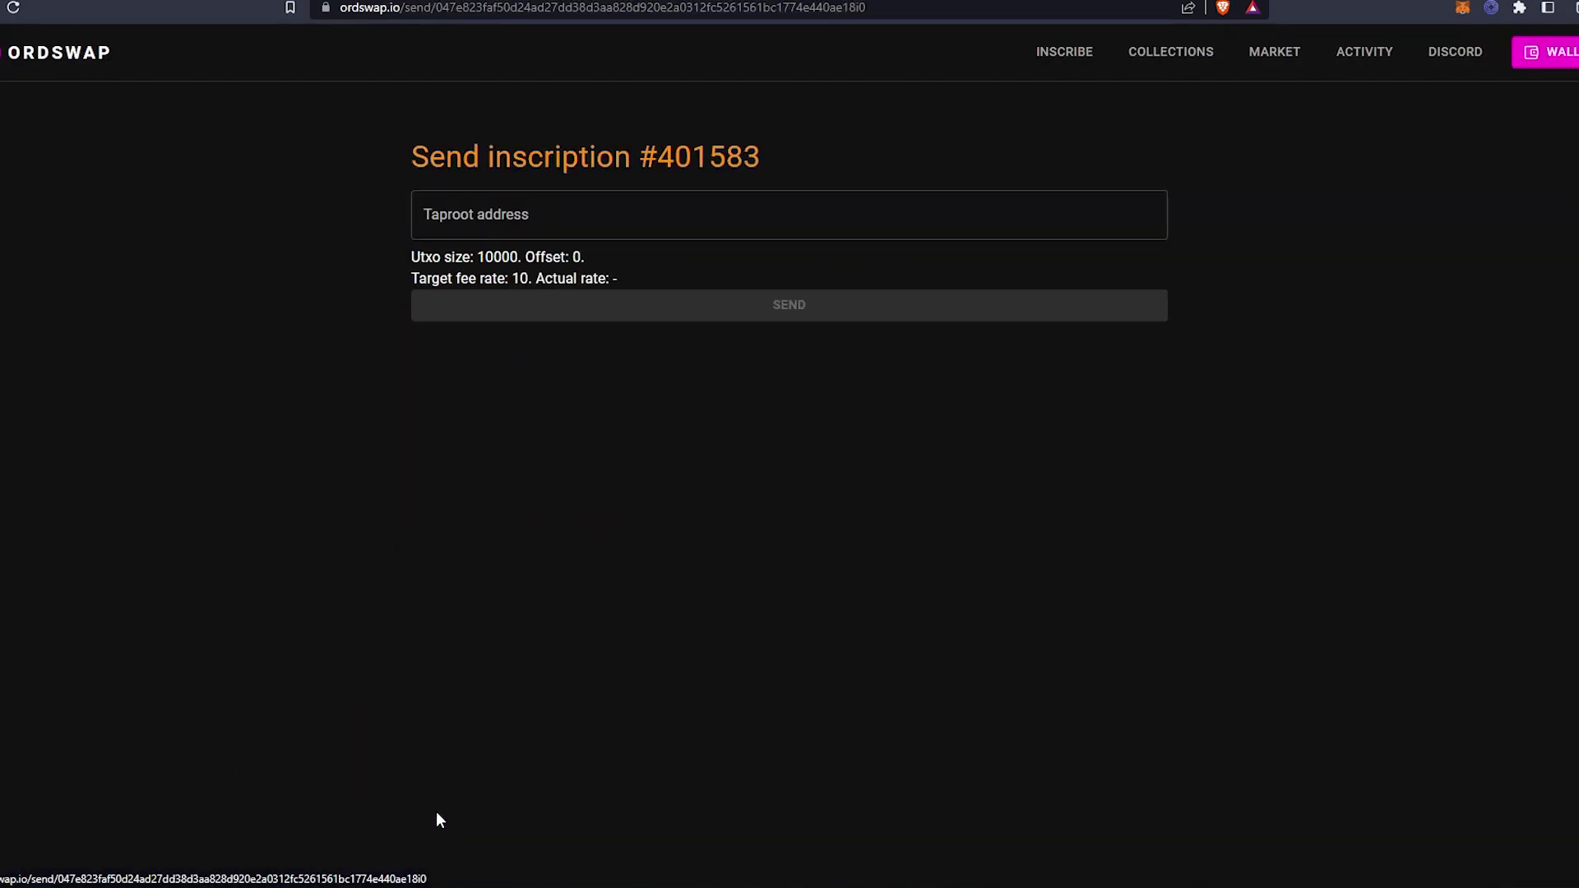
right_click(457, 214)
left_click(506, 343)
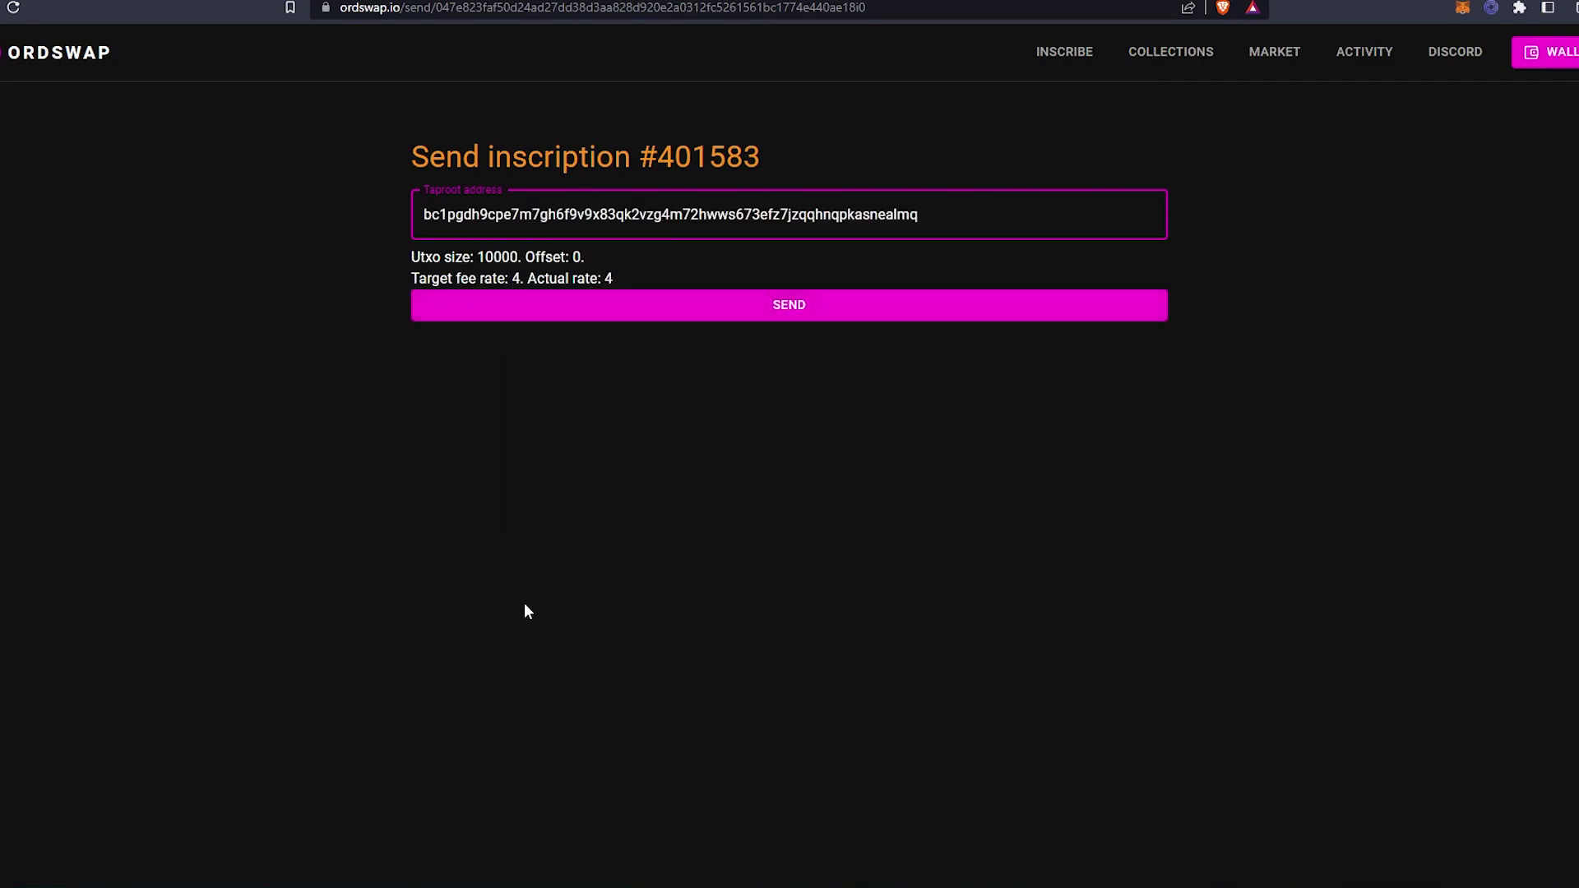
key("Return")
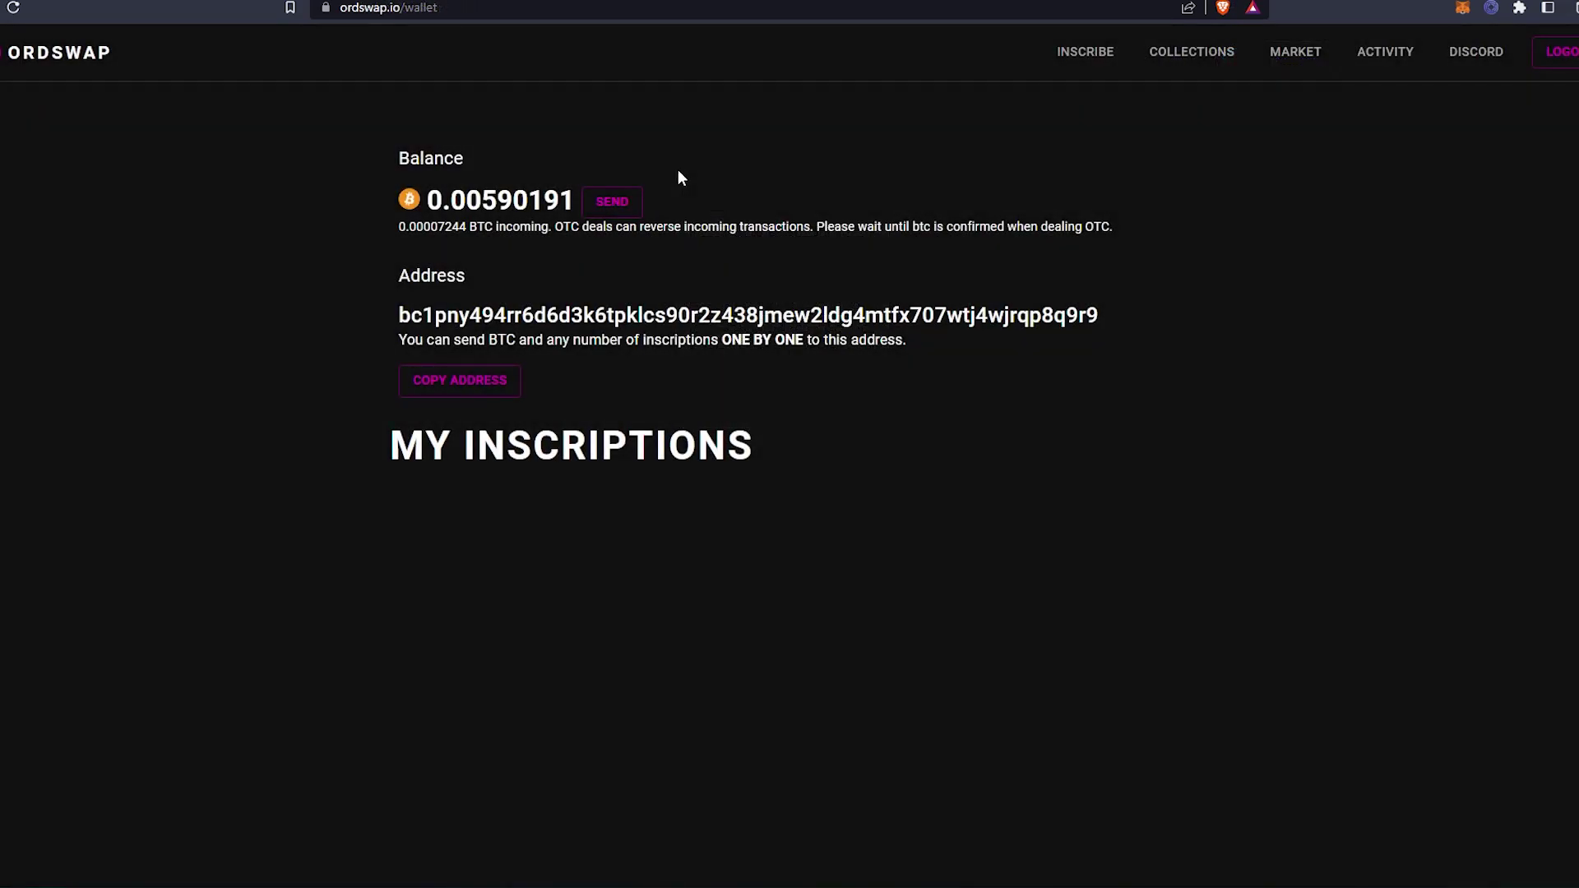
Step: Copy the Xverse wallet's Bitcoin receiving address
left_click(1489, 10)
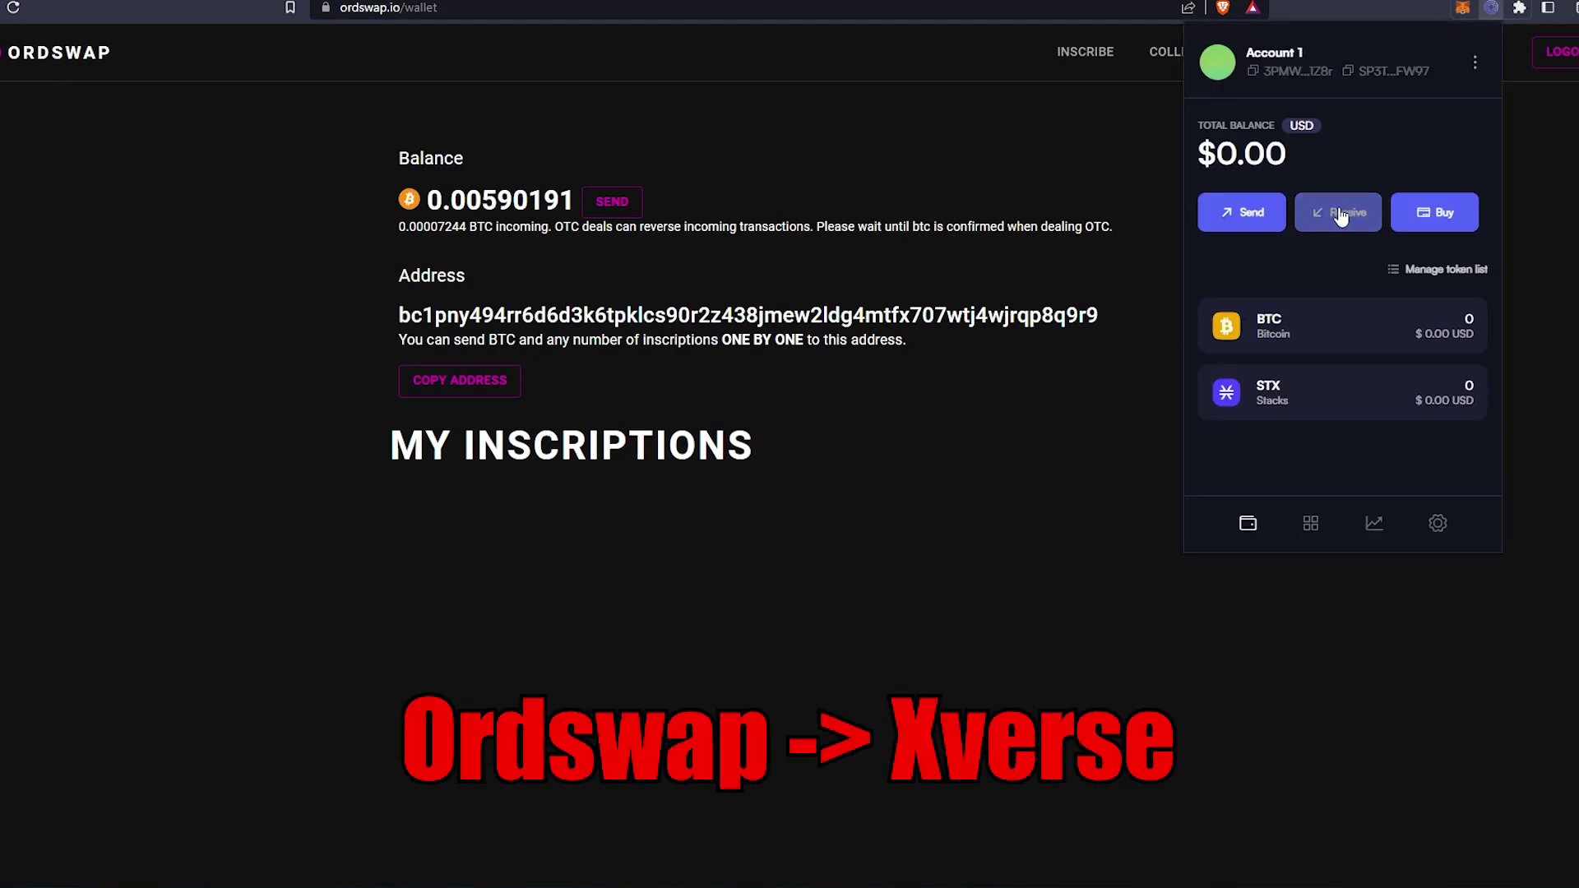
left_click(1340, 214)
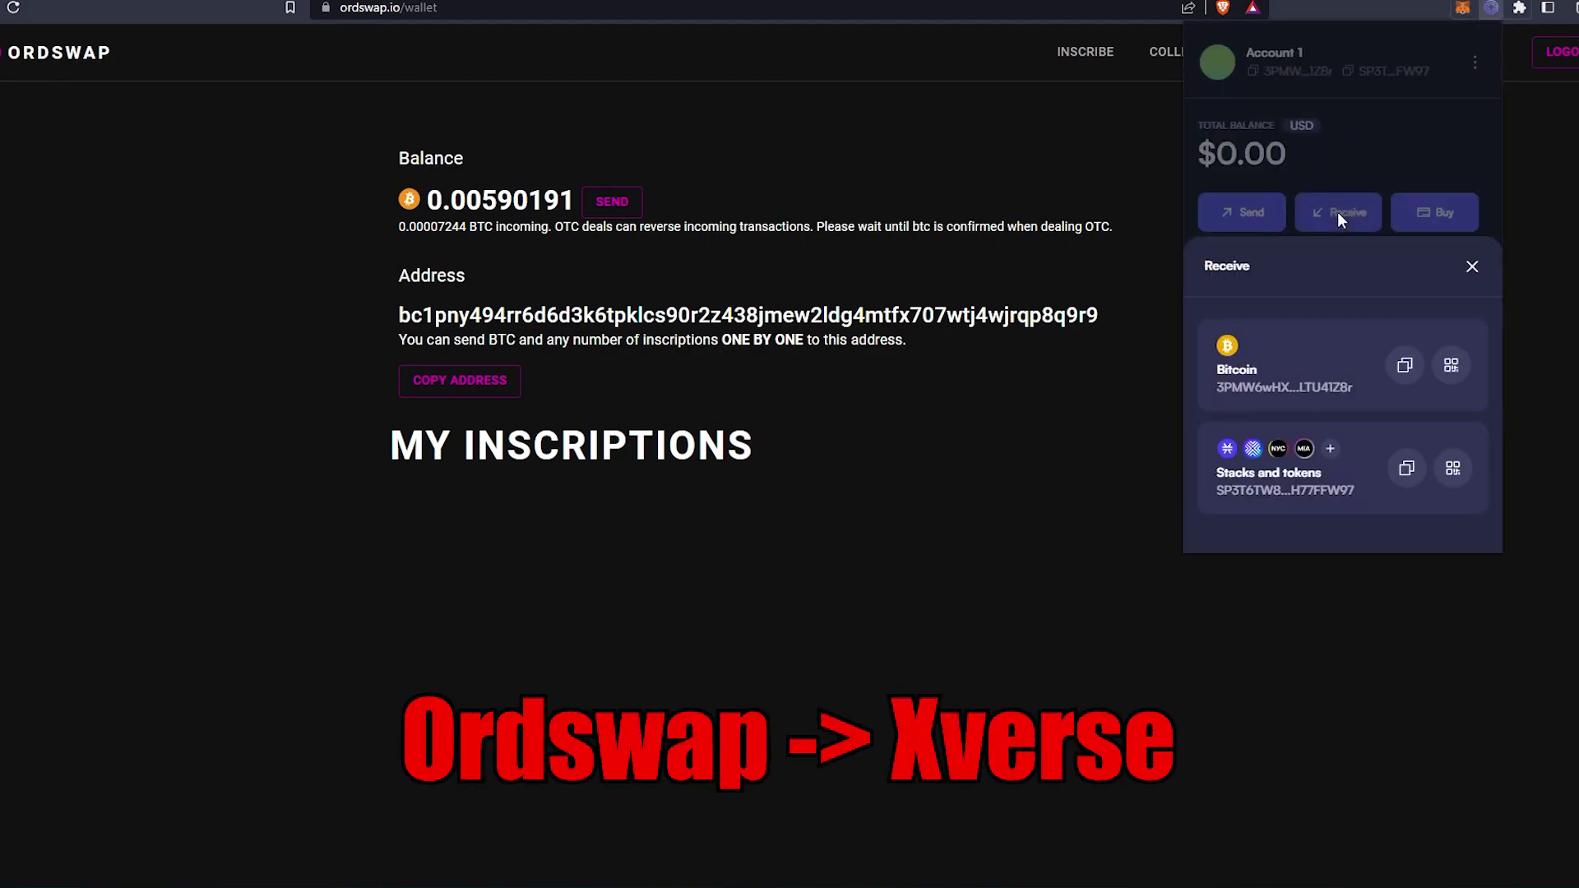
left_click(1405, 378)
left_click(900, 143)
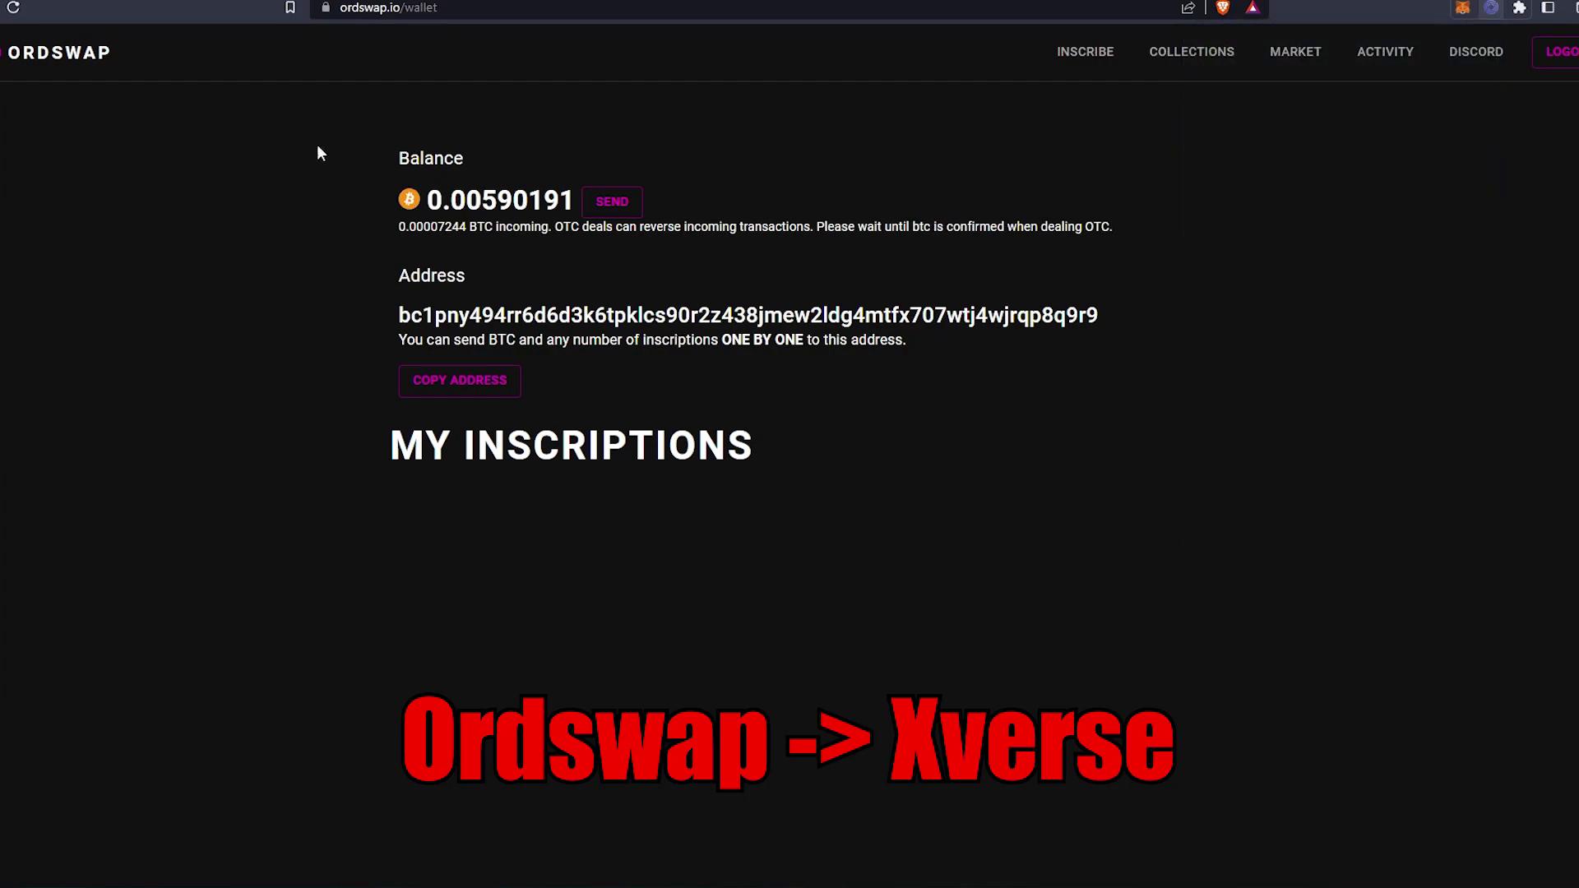
Step: Send 0.002 BTC from Ordswap to the pasted Xverse Bitcoin address
left_click(633, 202)
right_click(474, 264)
left_click(534, 391)
left_click(535, 335)
type("0.002")
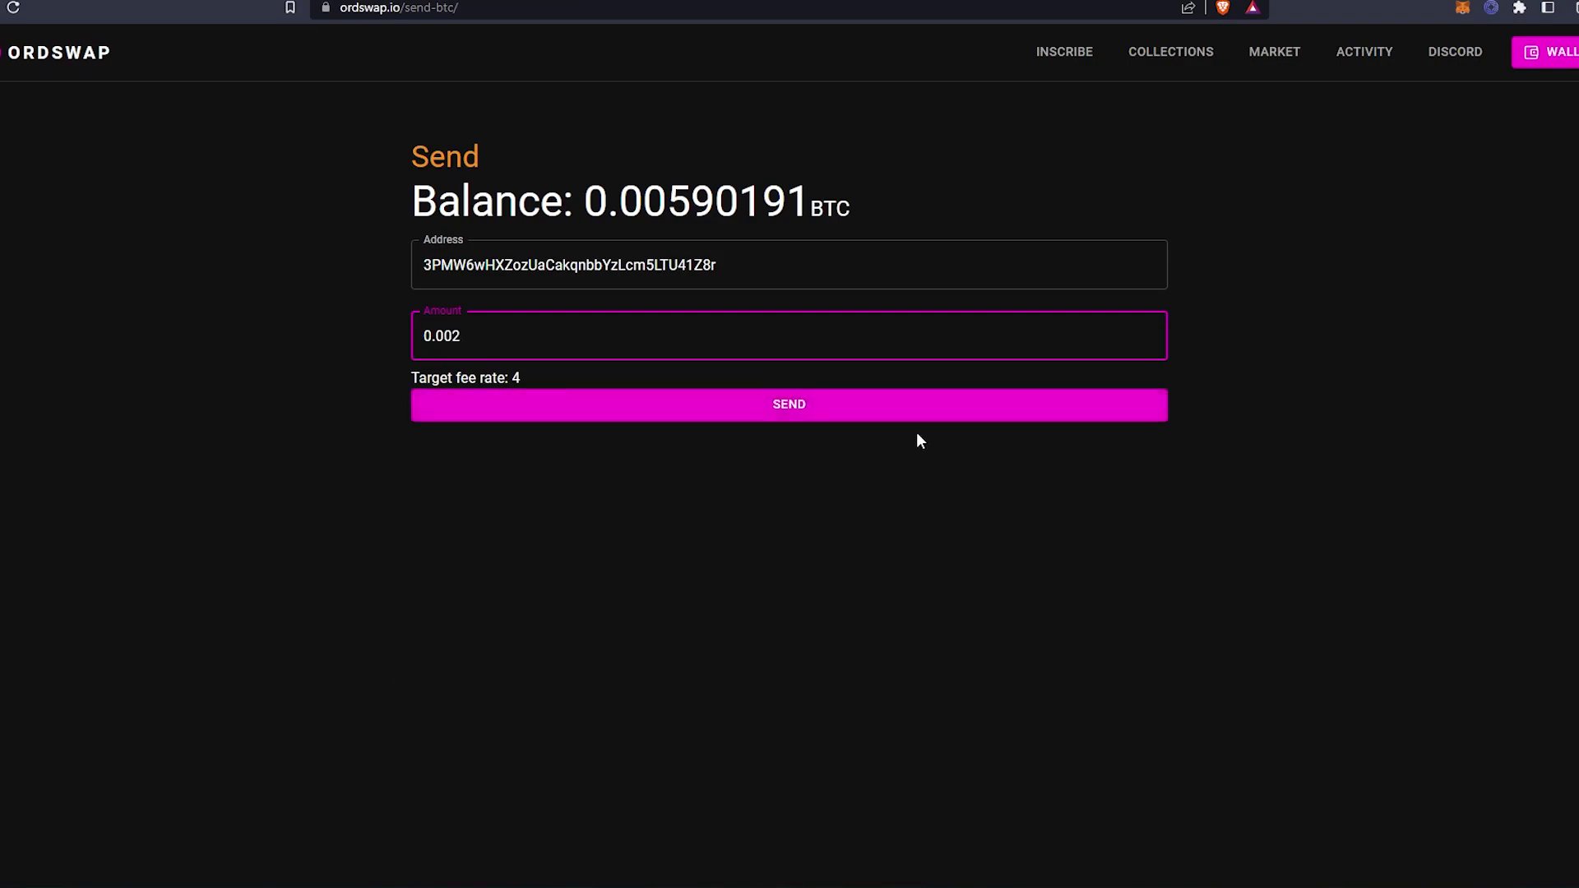
left_click(917, 421)
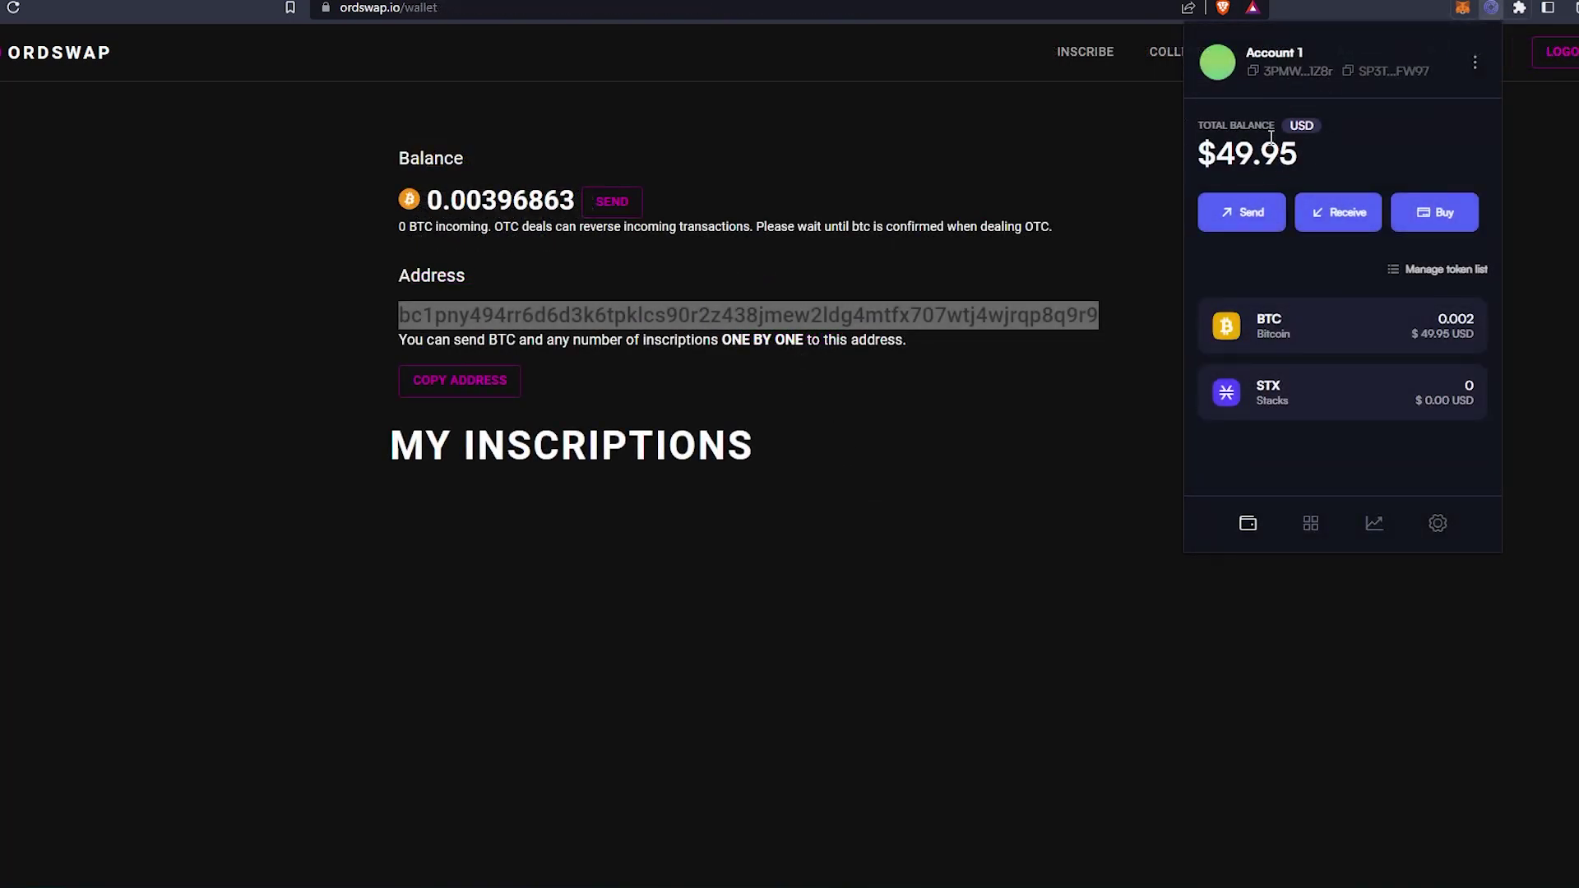
Step: Send 0.001 BTC from Xverse to the Ordswap address and dismiss the broadcast notice
left_click(1242, 210)
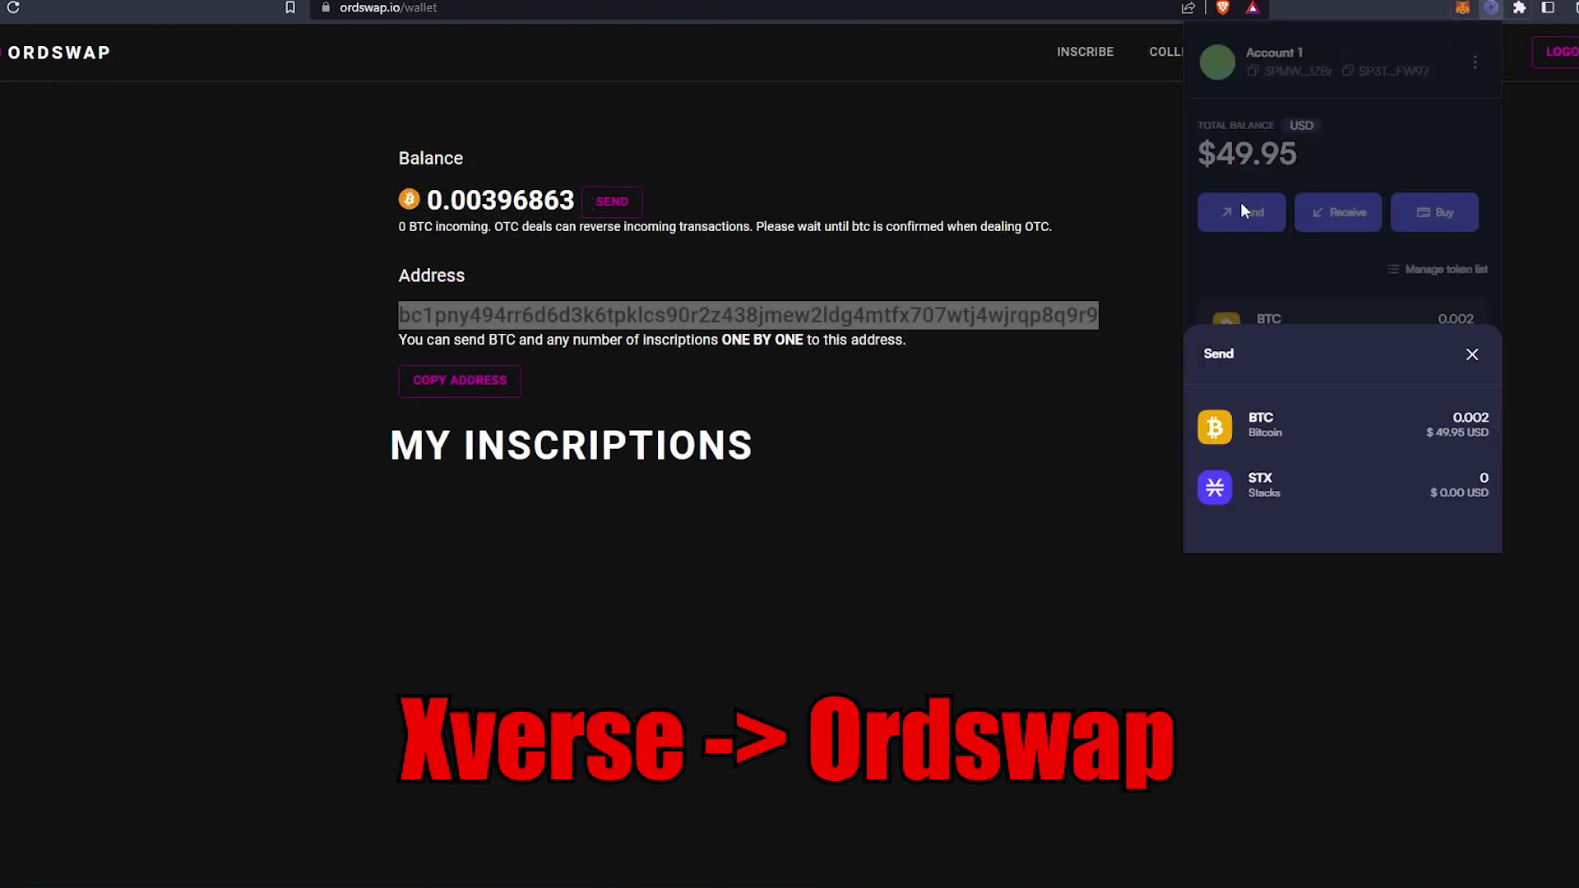
left_click(1369, 441)
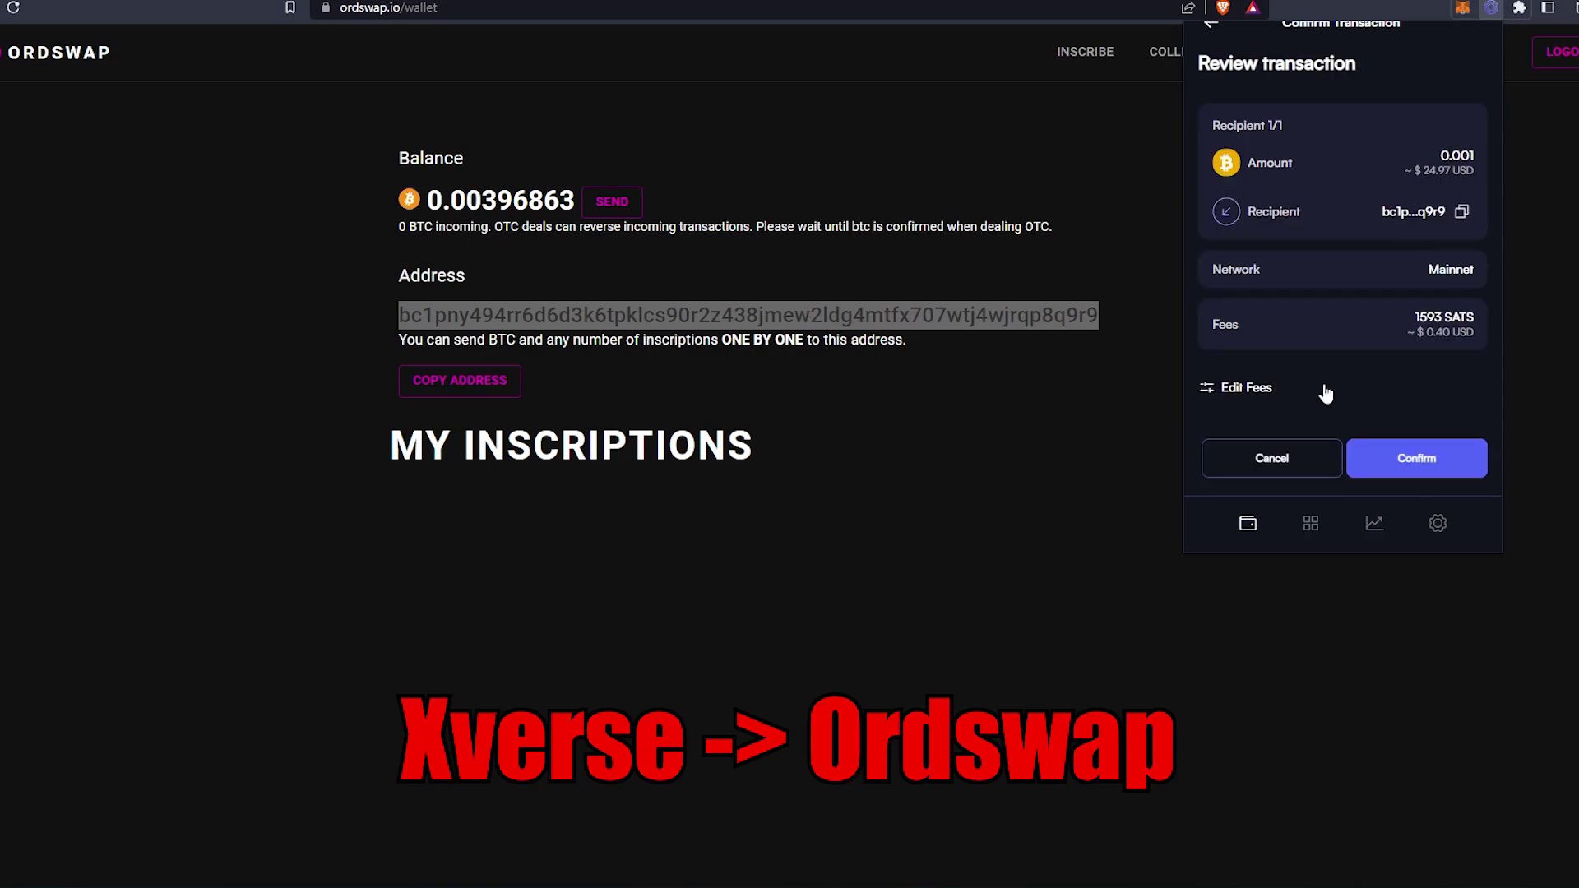
left_click(1390, 462)
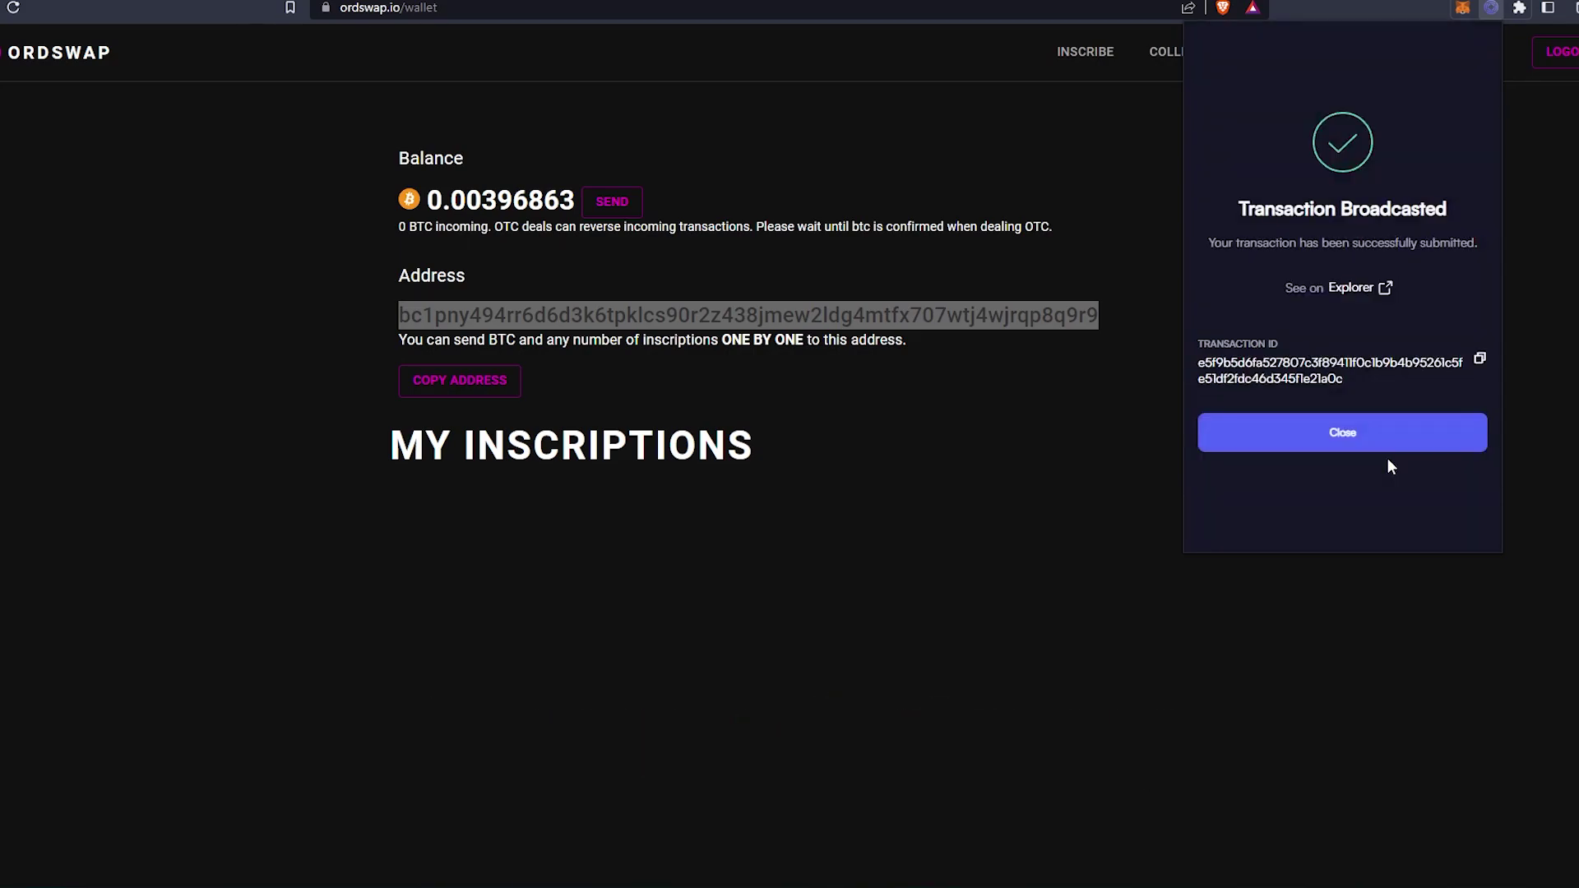
left_click(1371, 444)
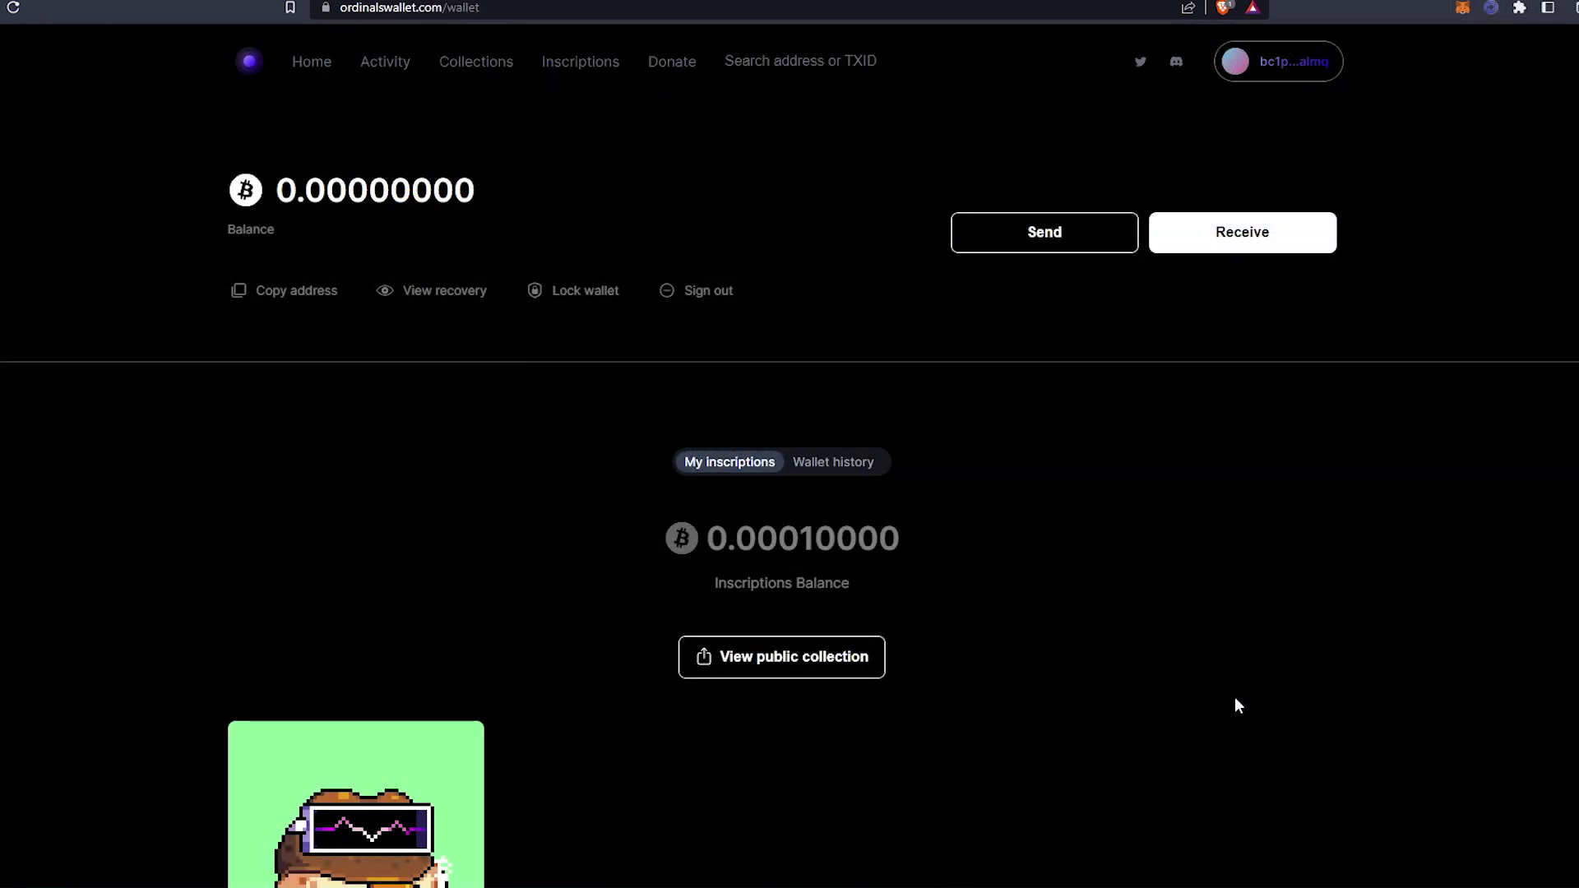
Step: Transfer Bitcoin Frog #2904 from Ordinals Wallet to the pasted Ordswap address and confirm
scroll(1236, 697, "down", 4)
scroll(1229, 693, "up", 4)
scroll(8, 504, "down", 3)
scroll(234, 164, "up", 3)
scroll(555, 664, "down", 2)
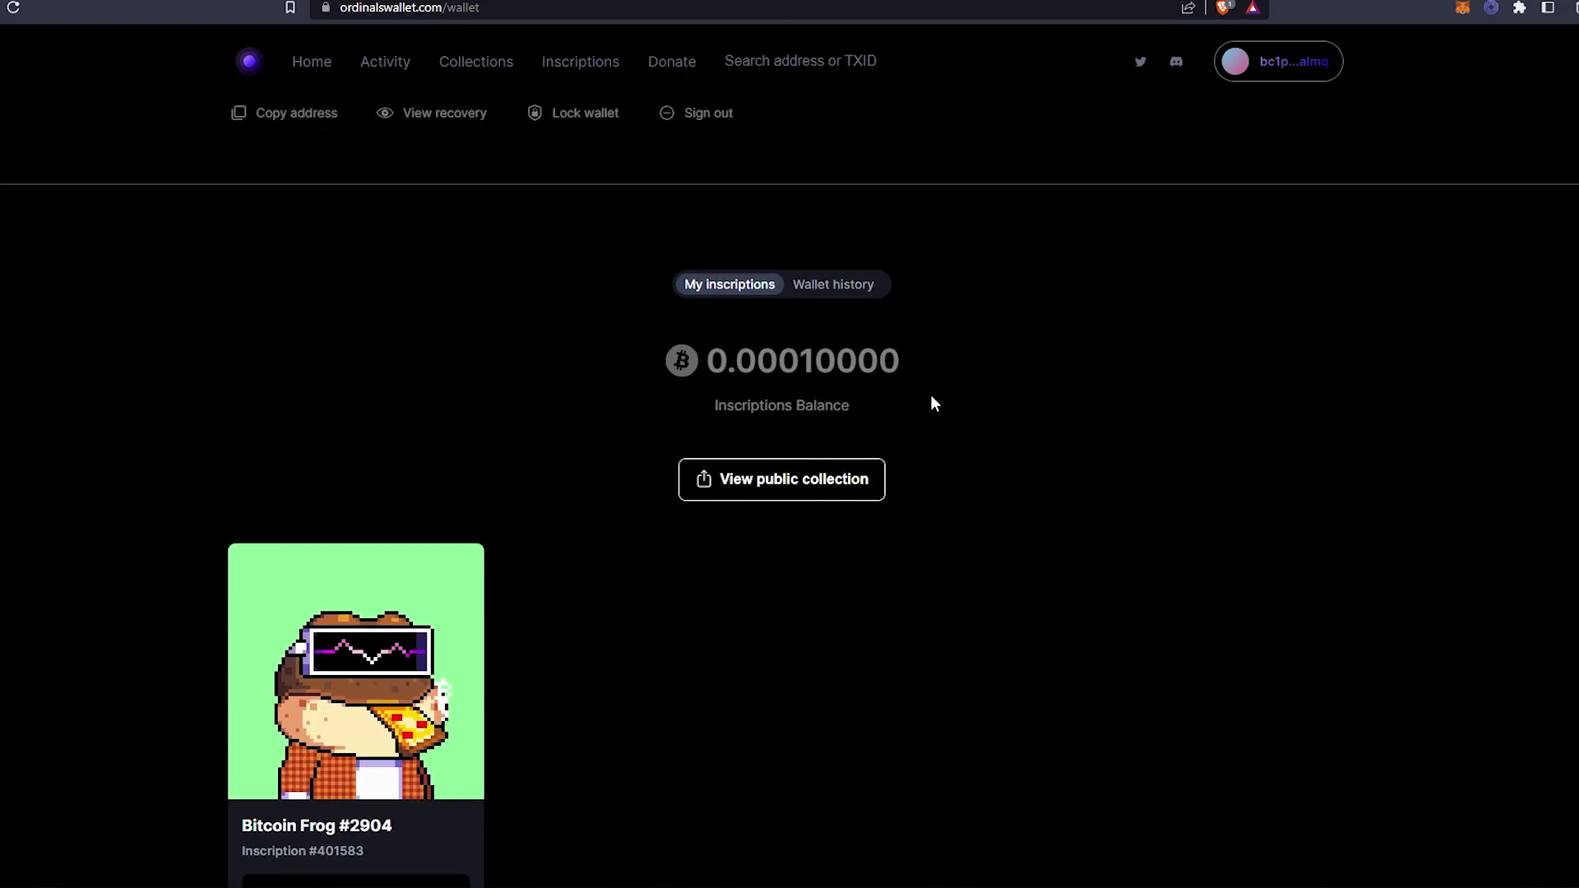
scroll(939, 412, "down", 4)
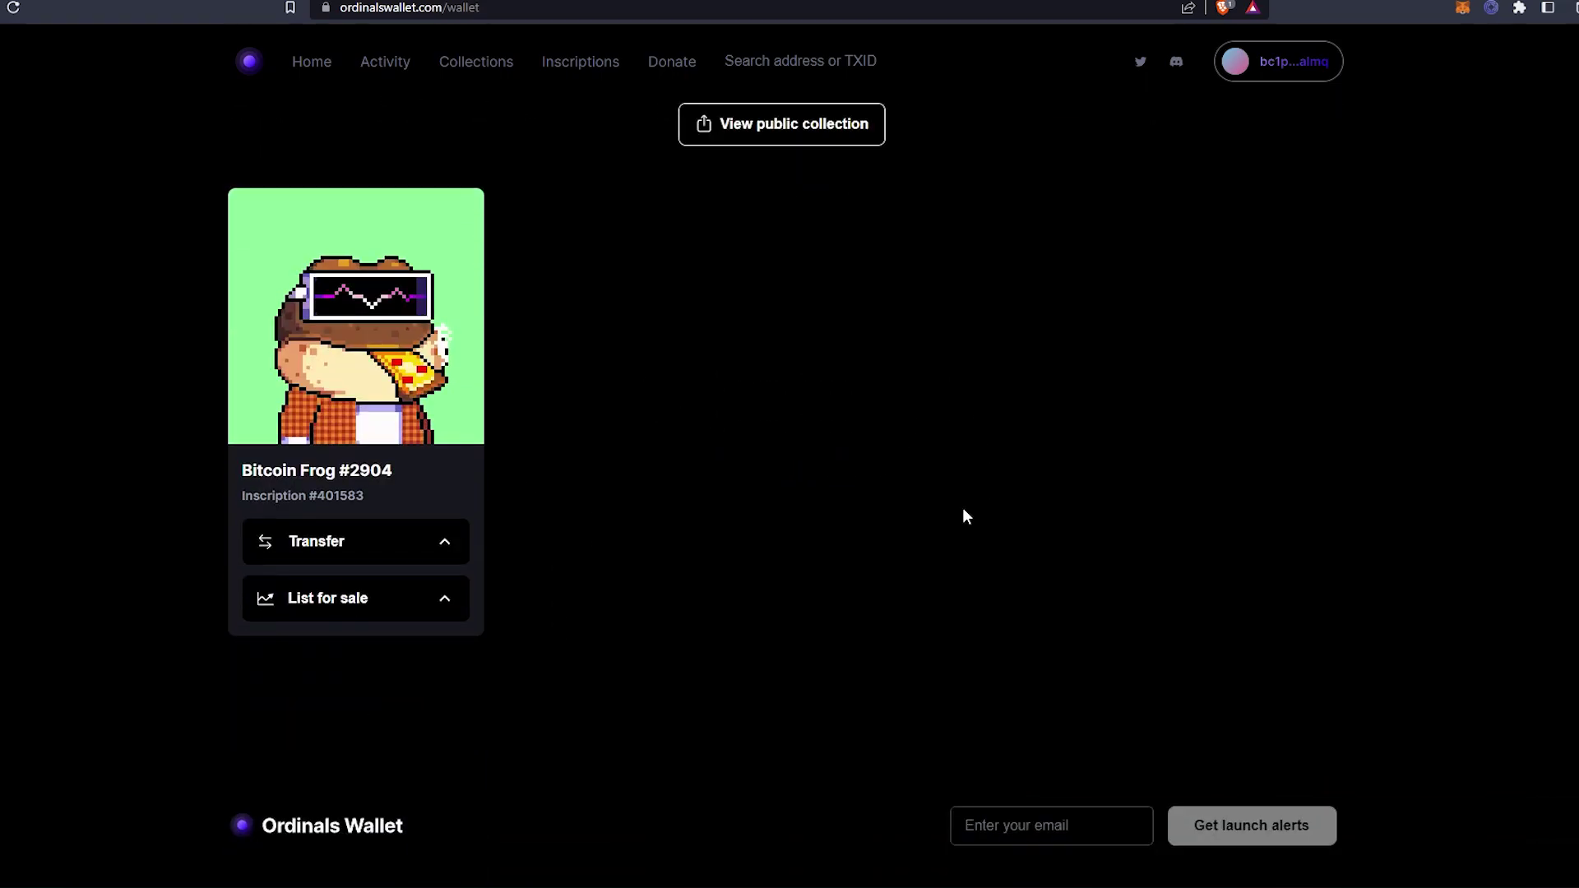
left_click(400, 541)
right_click(339, 590)
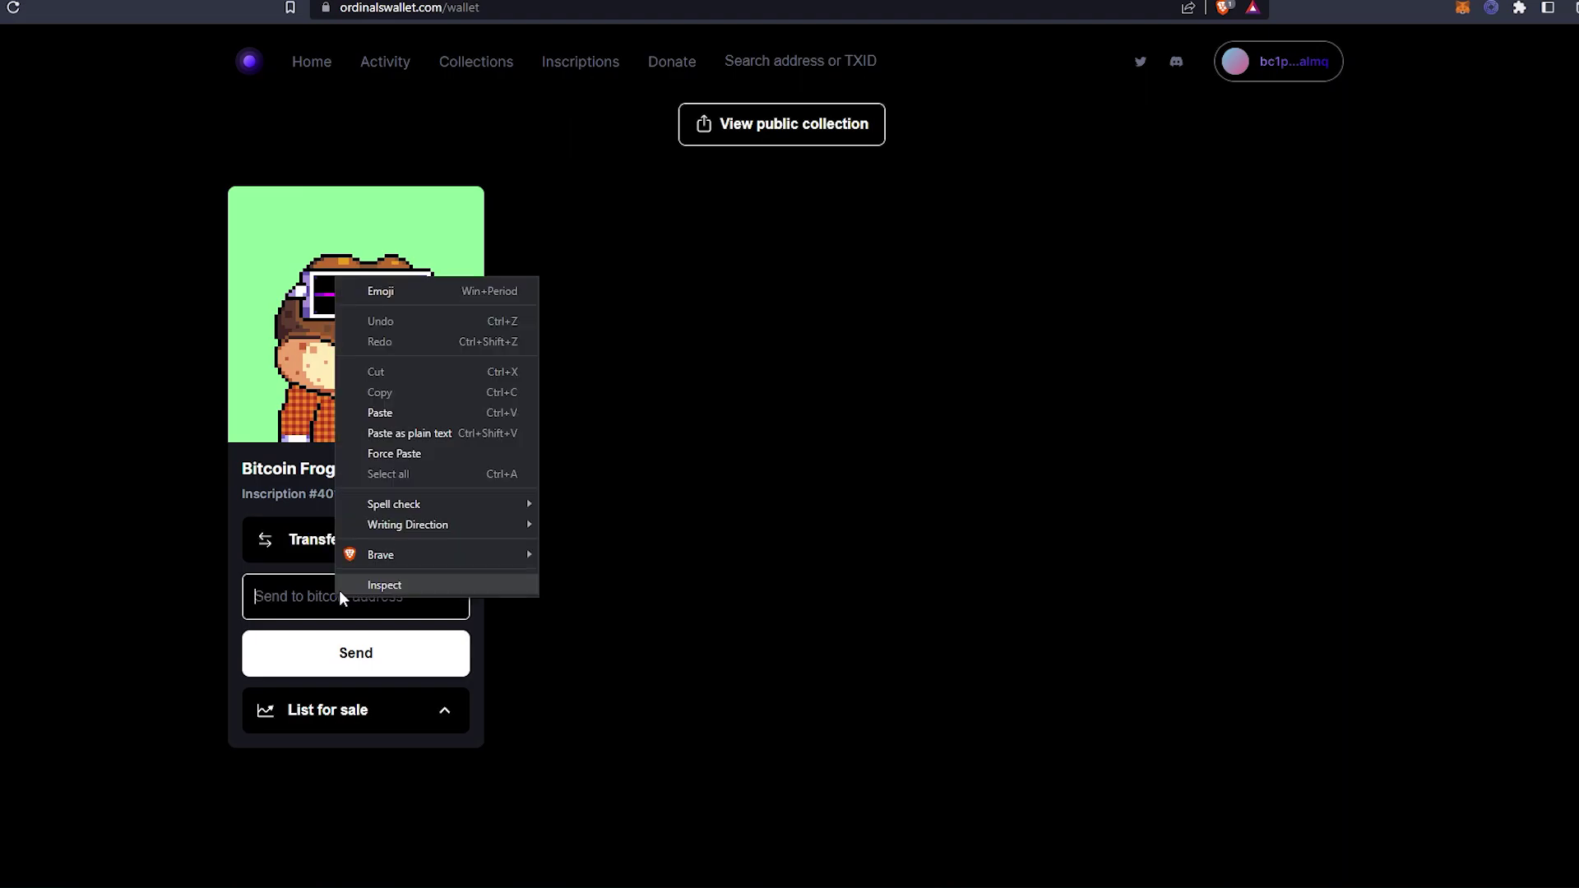
left_click(391, 420)
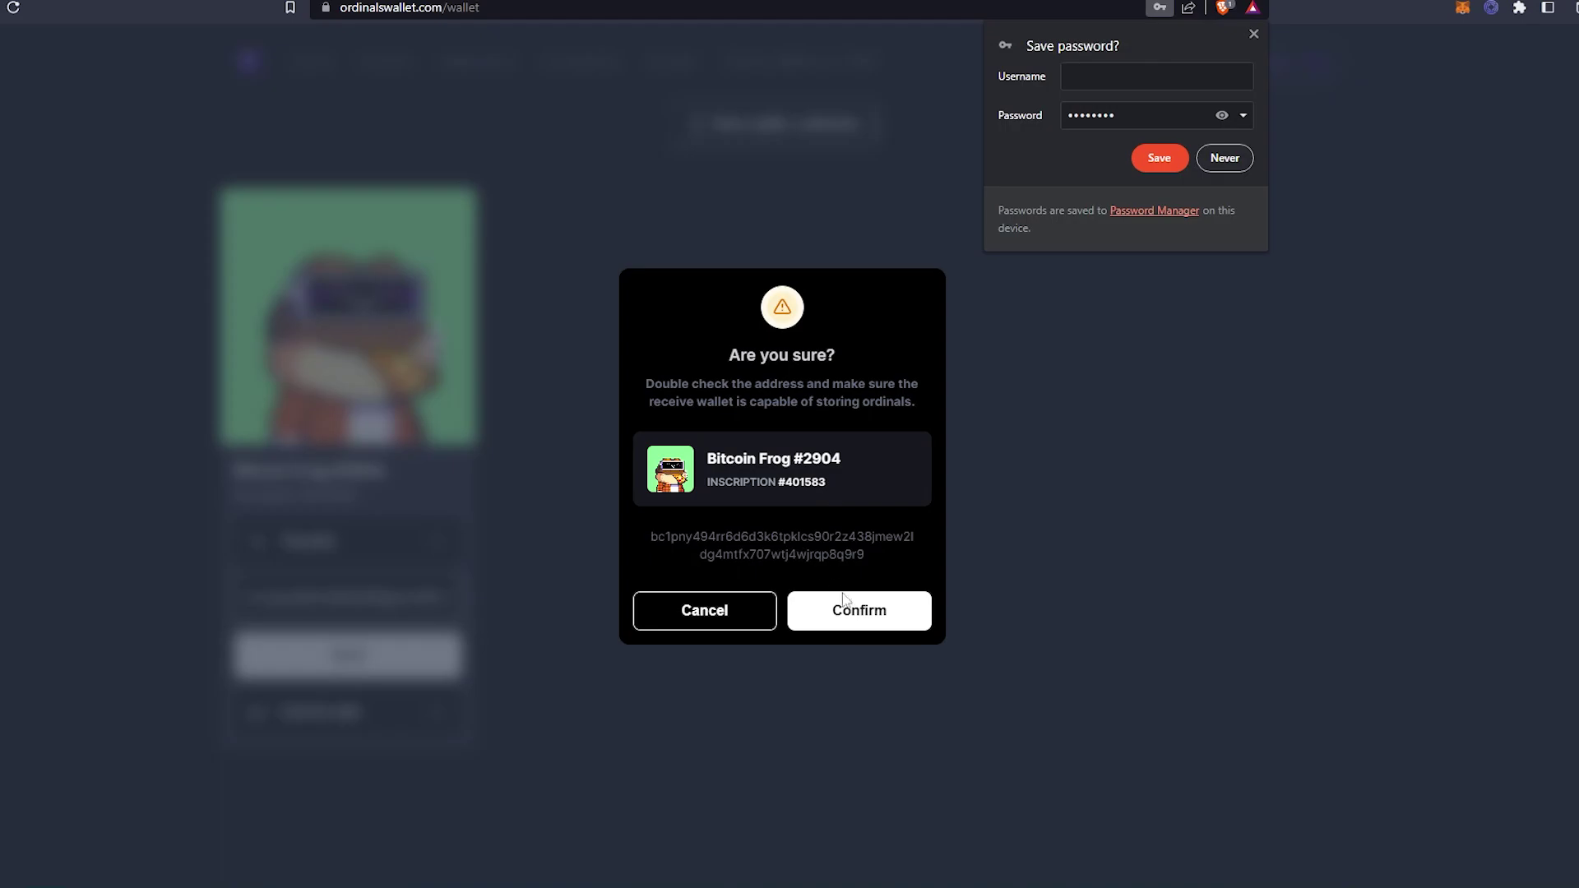
left_click(845, 630)
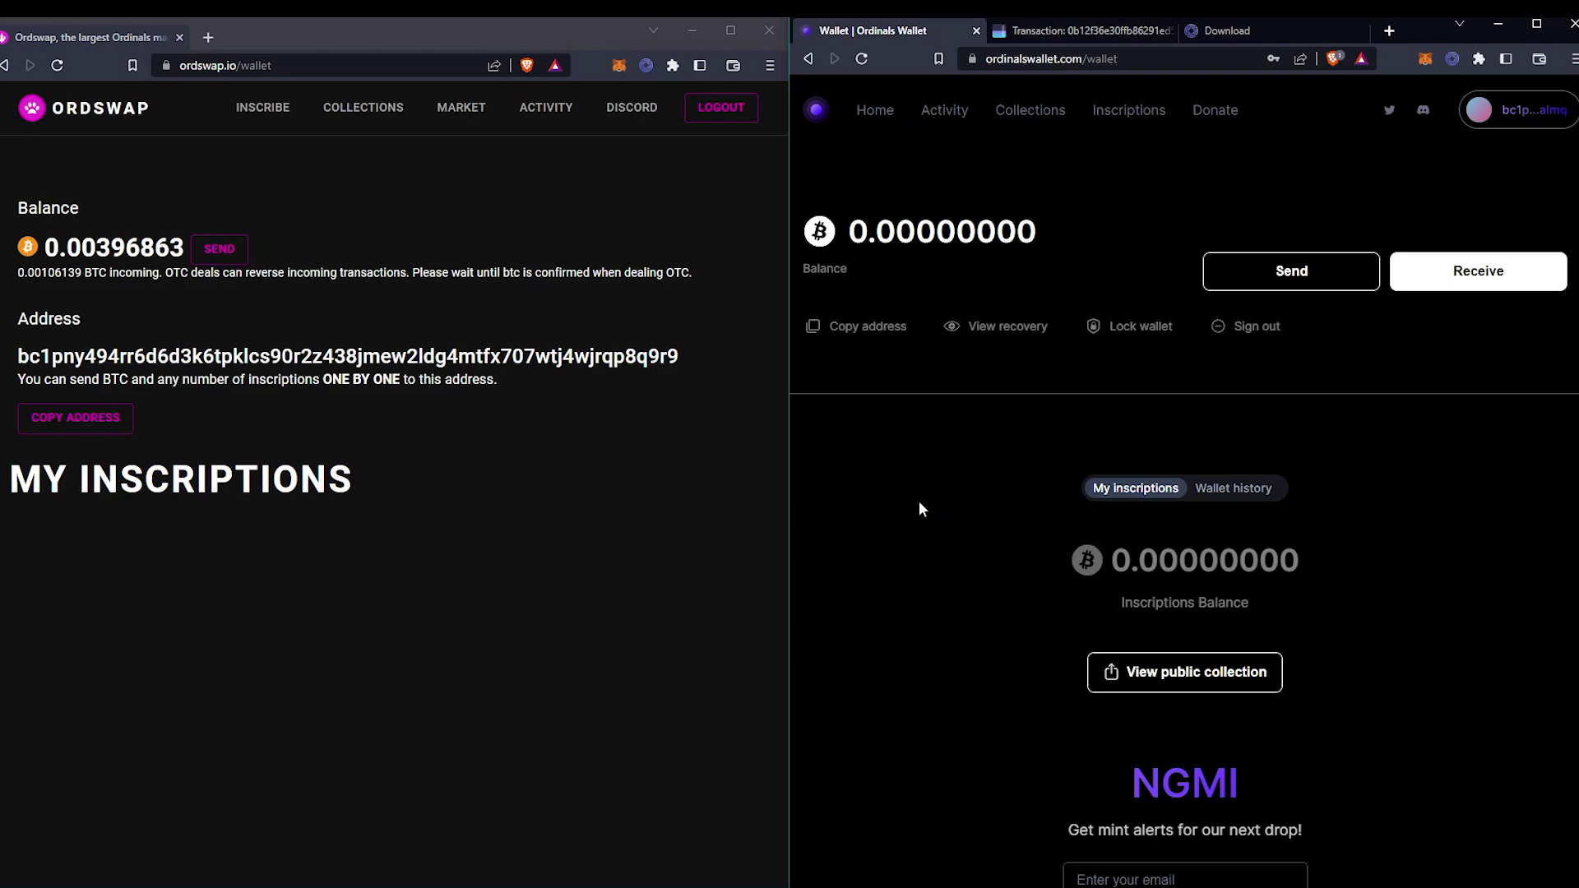
Step: View Ordinals Wallet's history showing the pending frog transfer
scroll(919, 502, "down", 3)
scroll(920, 503, "up", 3)
scroll(920, 502, "down", 3)
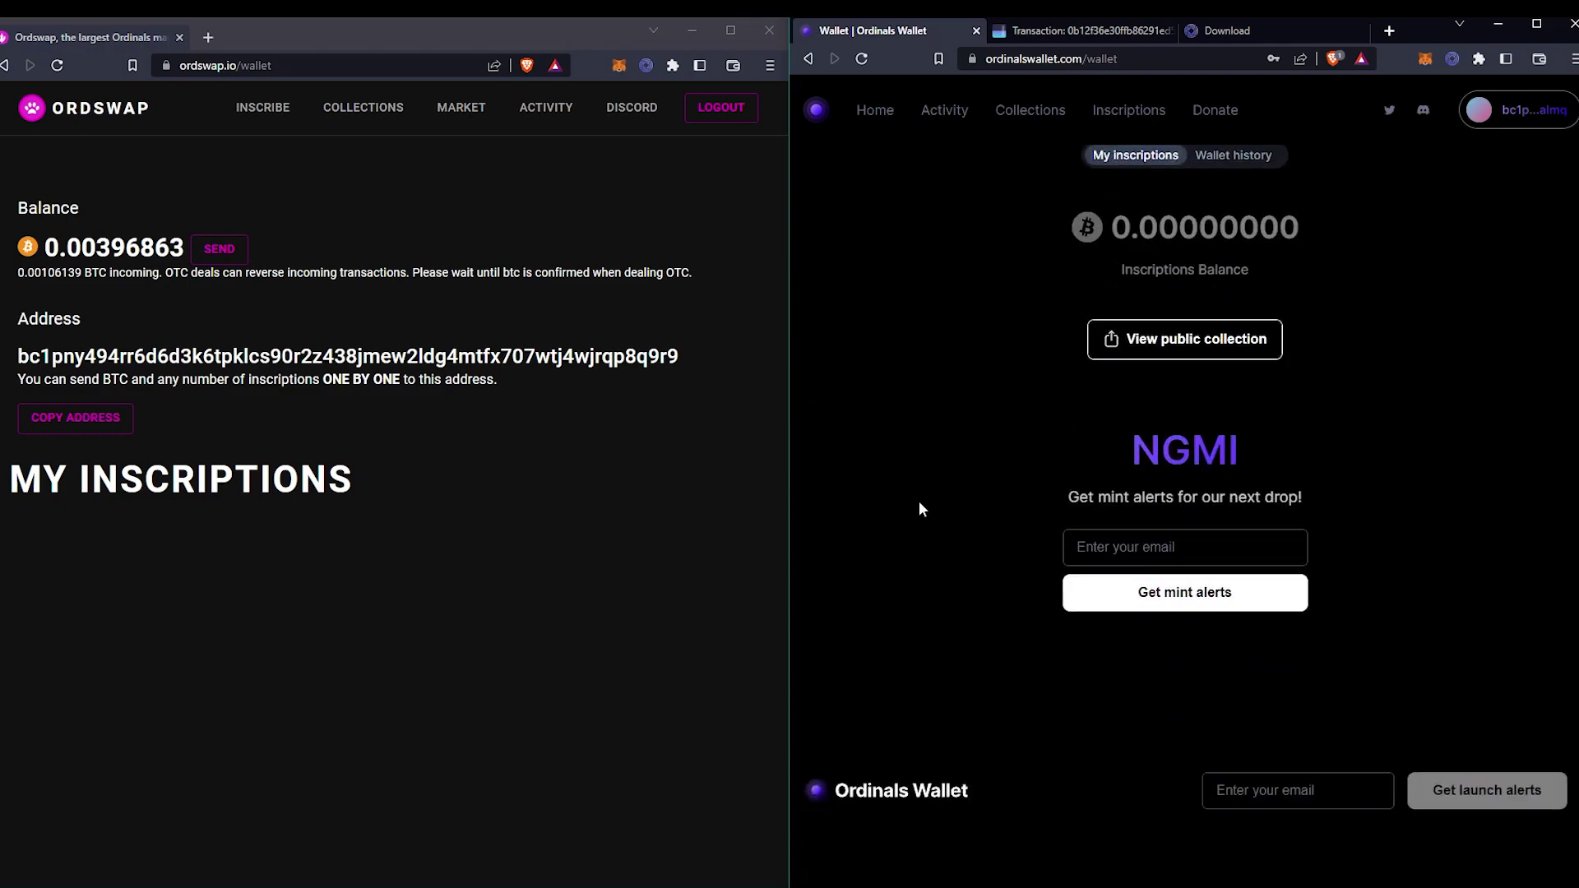
scroll(919, 501, "up", 4)
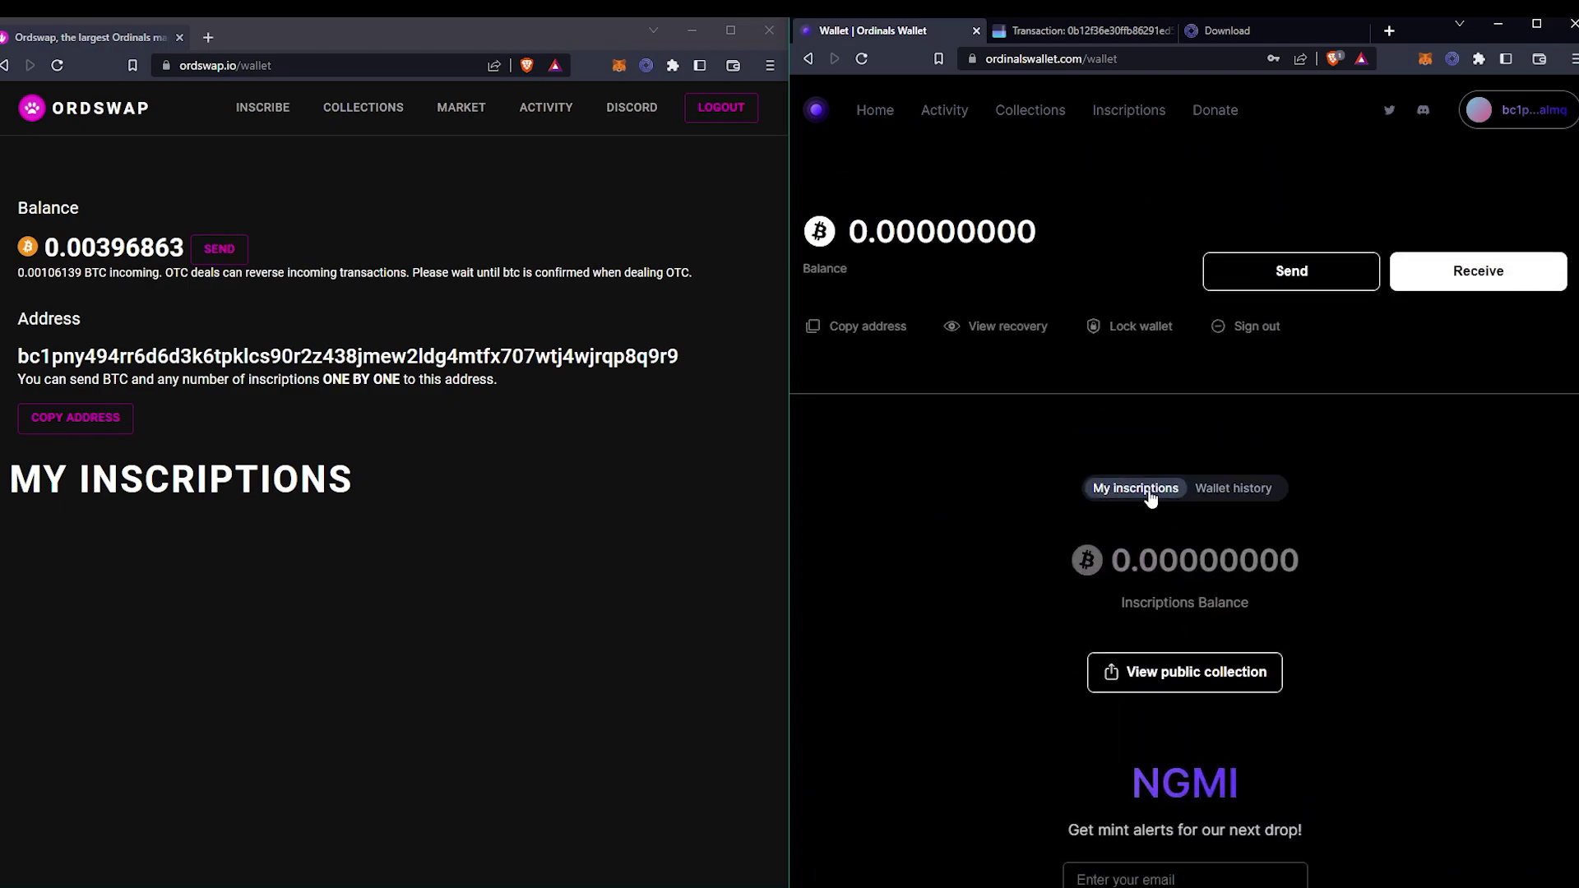
scroll(1349, 412, "down", 3)
scroll(1276, 365, "up", 1)
left_click(1238, 320)
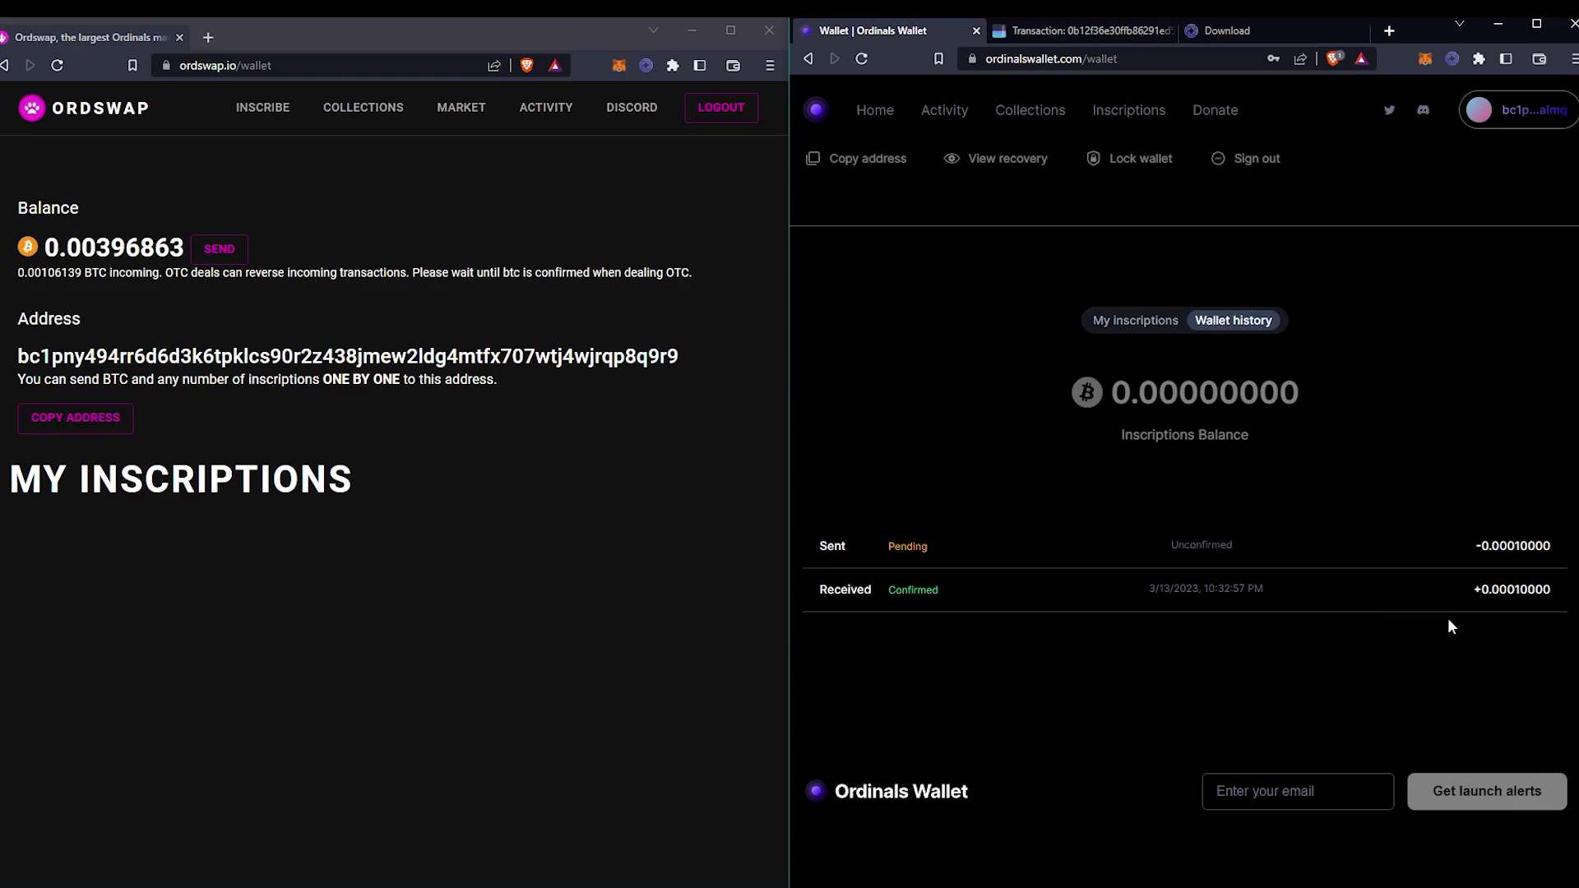
Step: Return to My inscriptions and display the wallet's receiving address and QR code
left_click(551, 430)
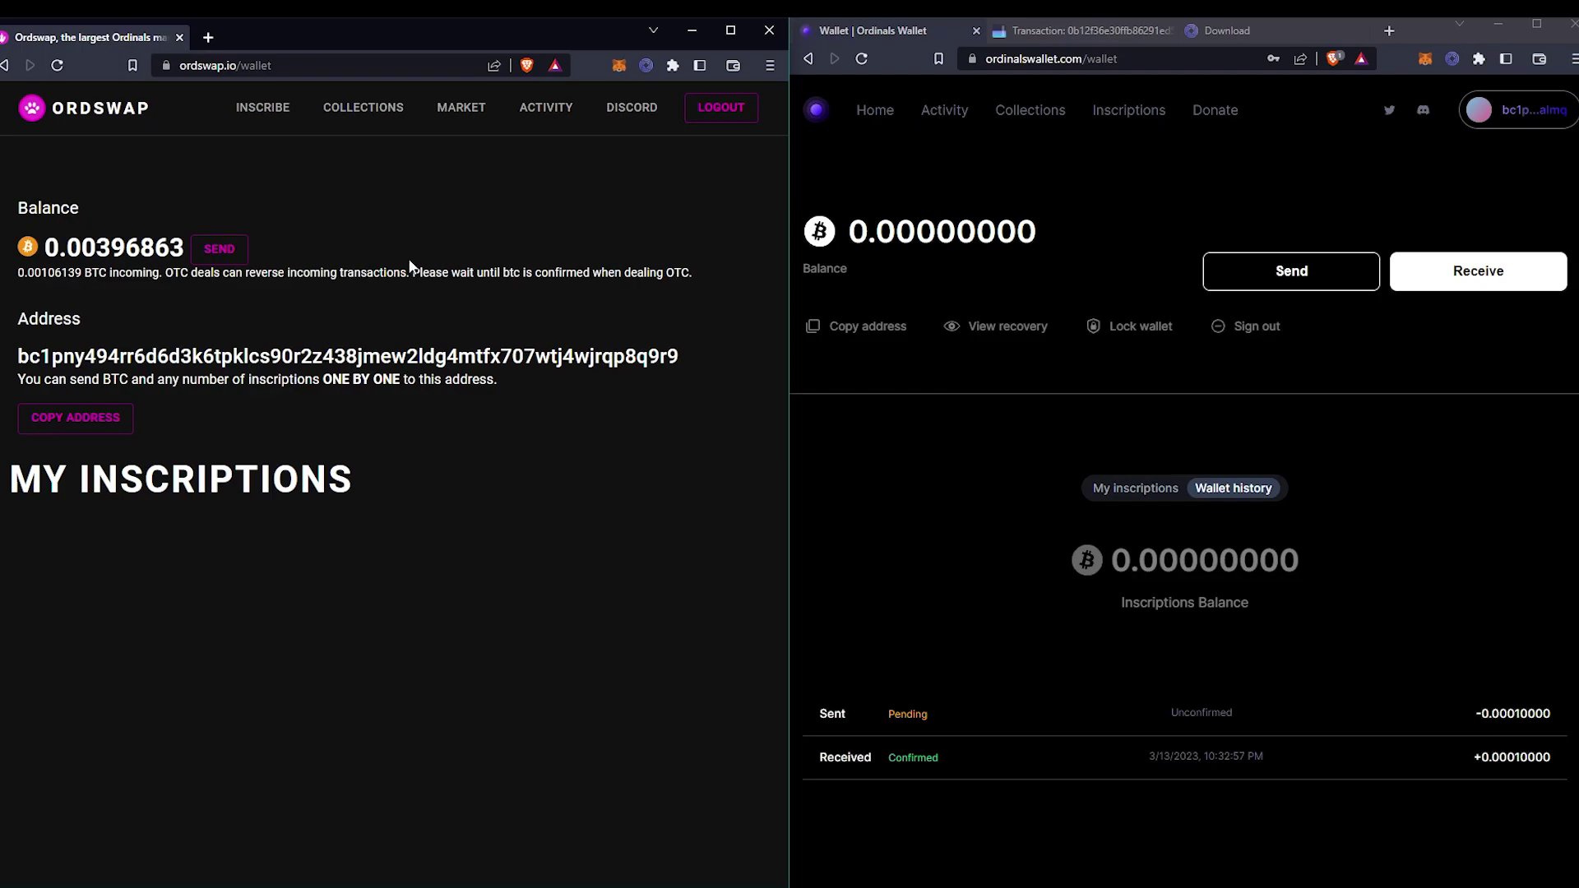
left_click(923, 452)
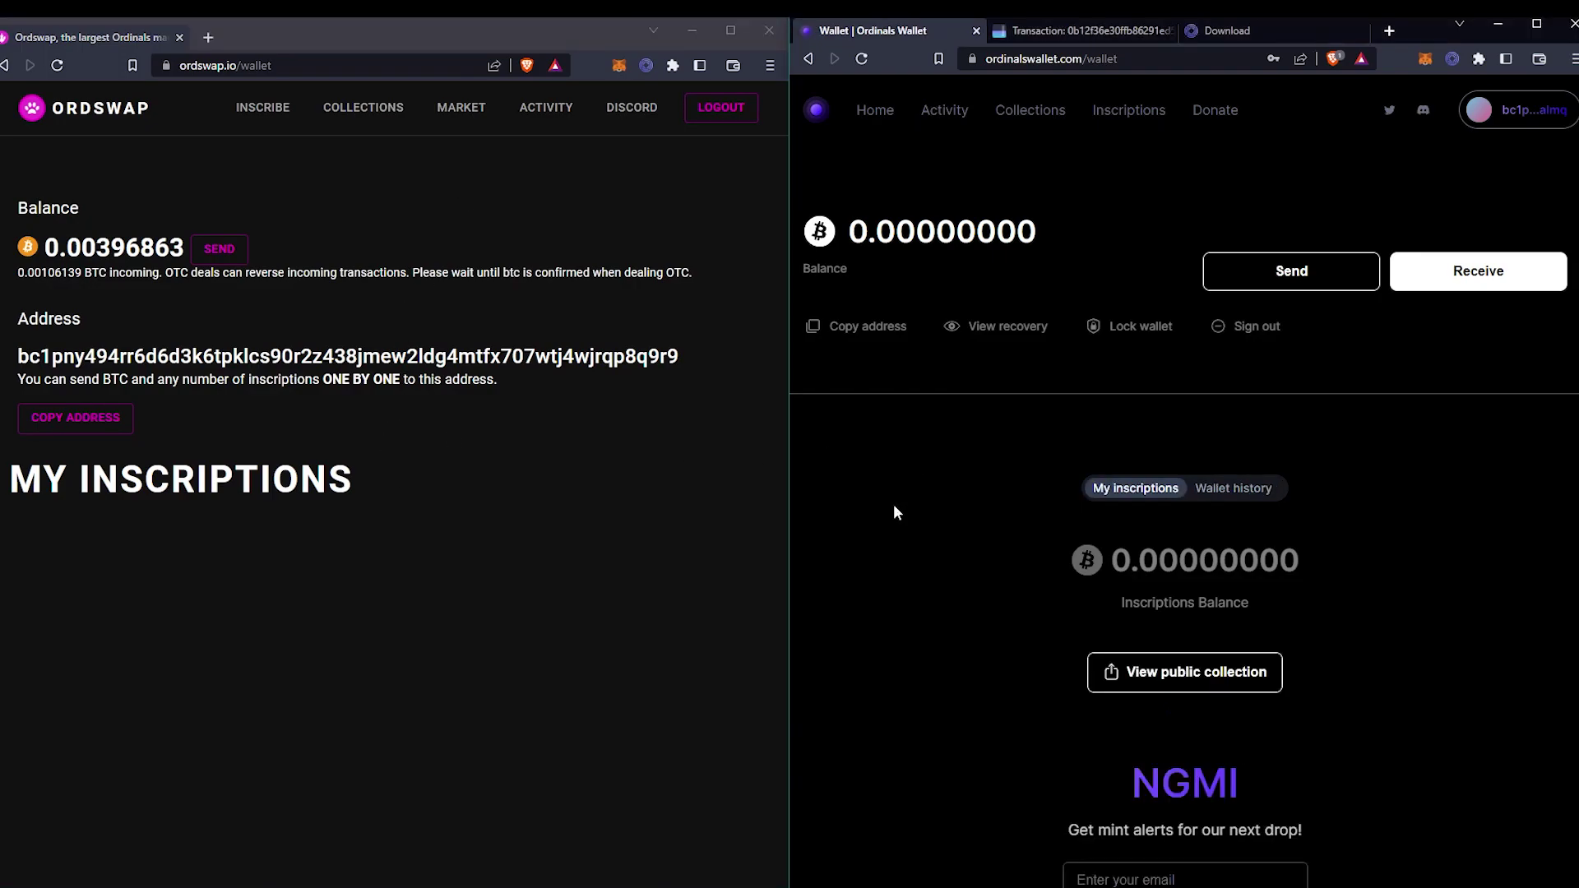
left_click(1406, 267)
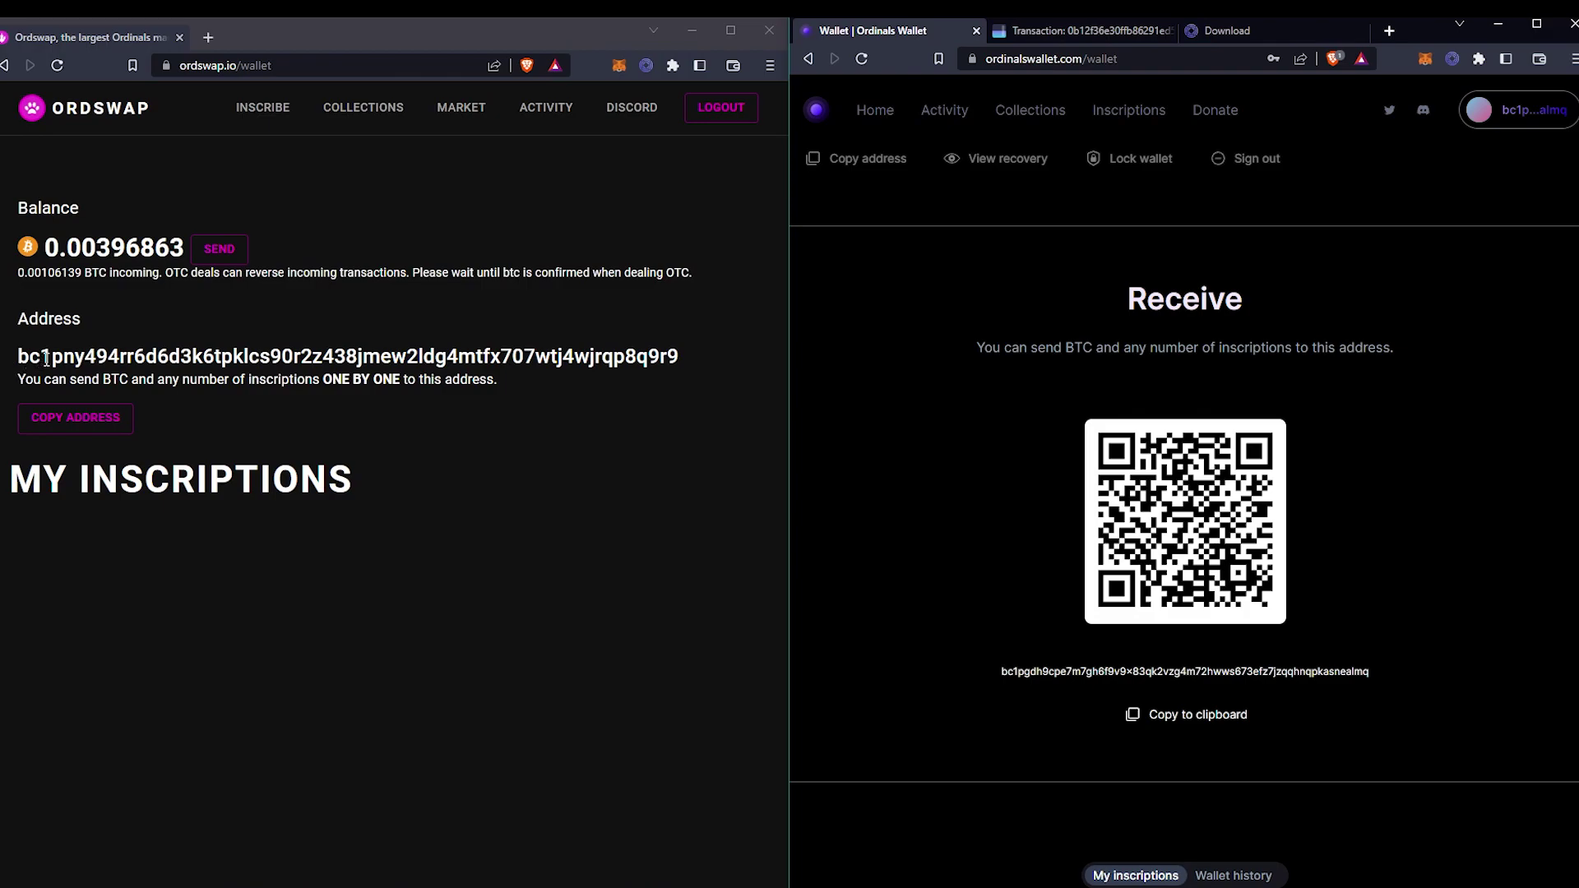
Step: Check the Ordswap address, then view Ordinals Wallet's Sent and Received transactions
left_click_drag(46, 356, 382, 383)
left_click(183, 311)
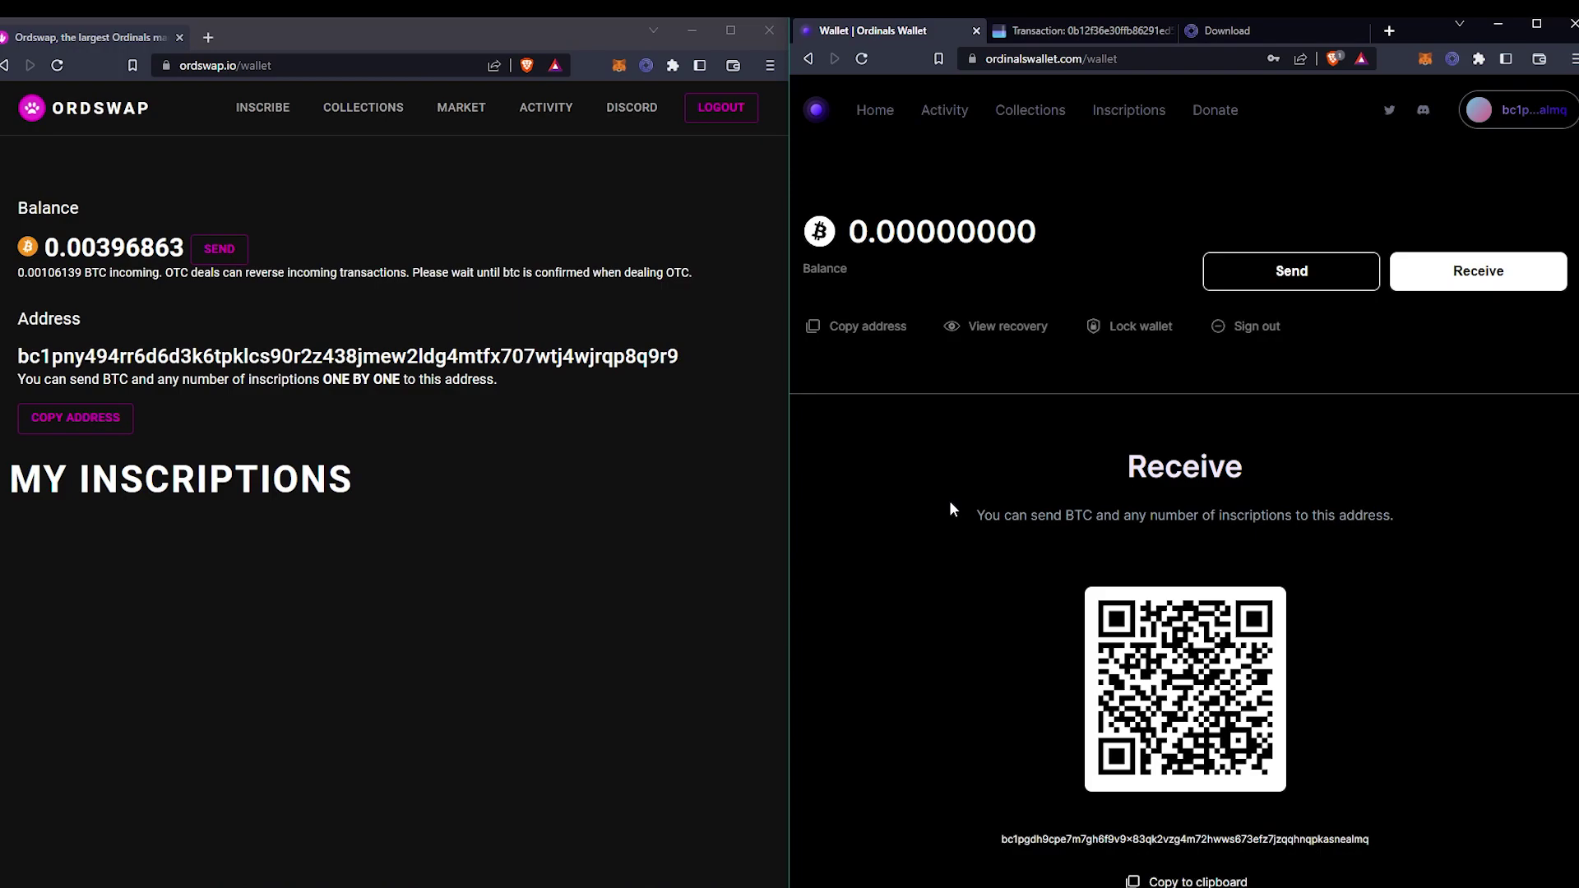
scroll(950, 500, "down", 10)
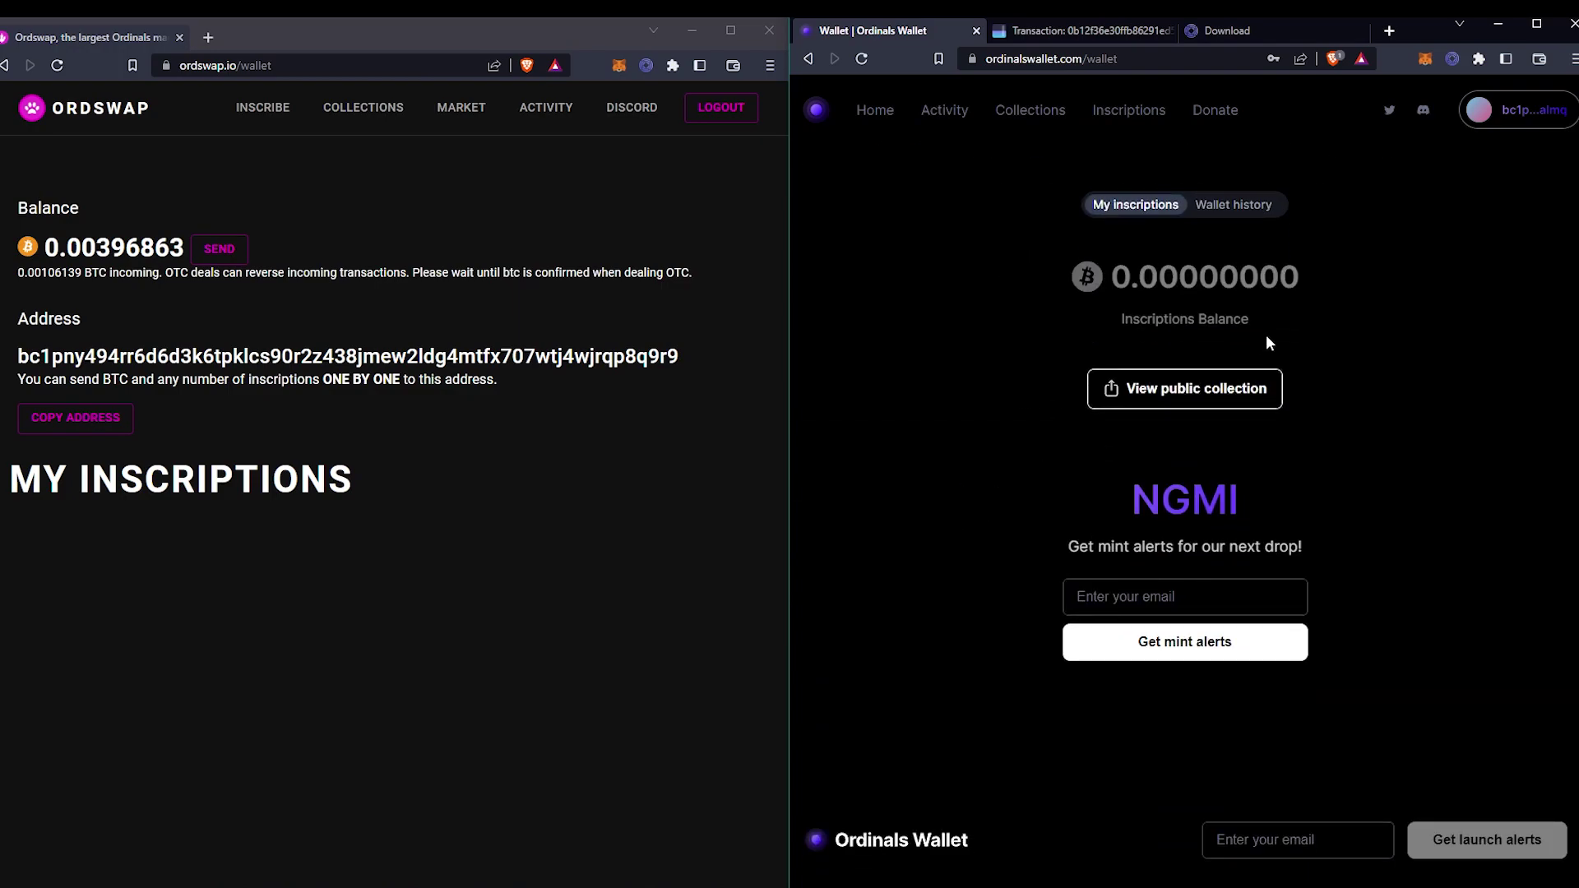
left_click(1233, 204)
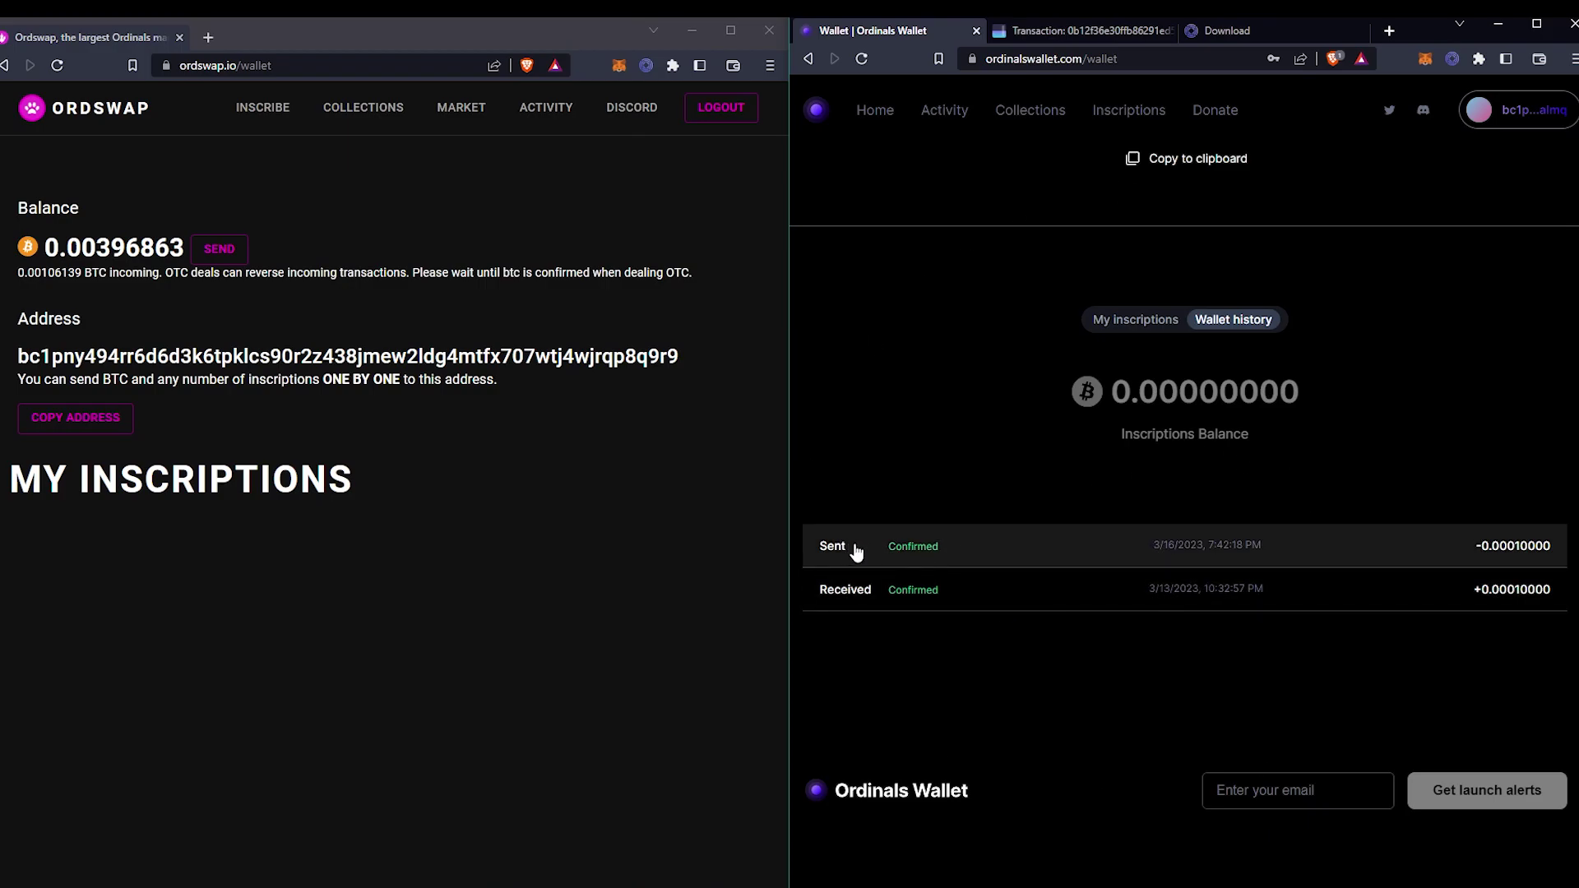
Step: Go back to the empty My inscriptions list in Ordinals Wallet
scroll(1448, 552, "up", 1)
scroll(1447, 553, "up", 3)
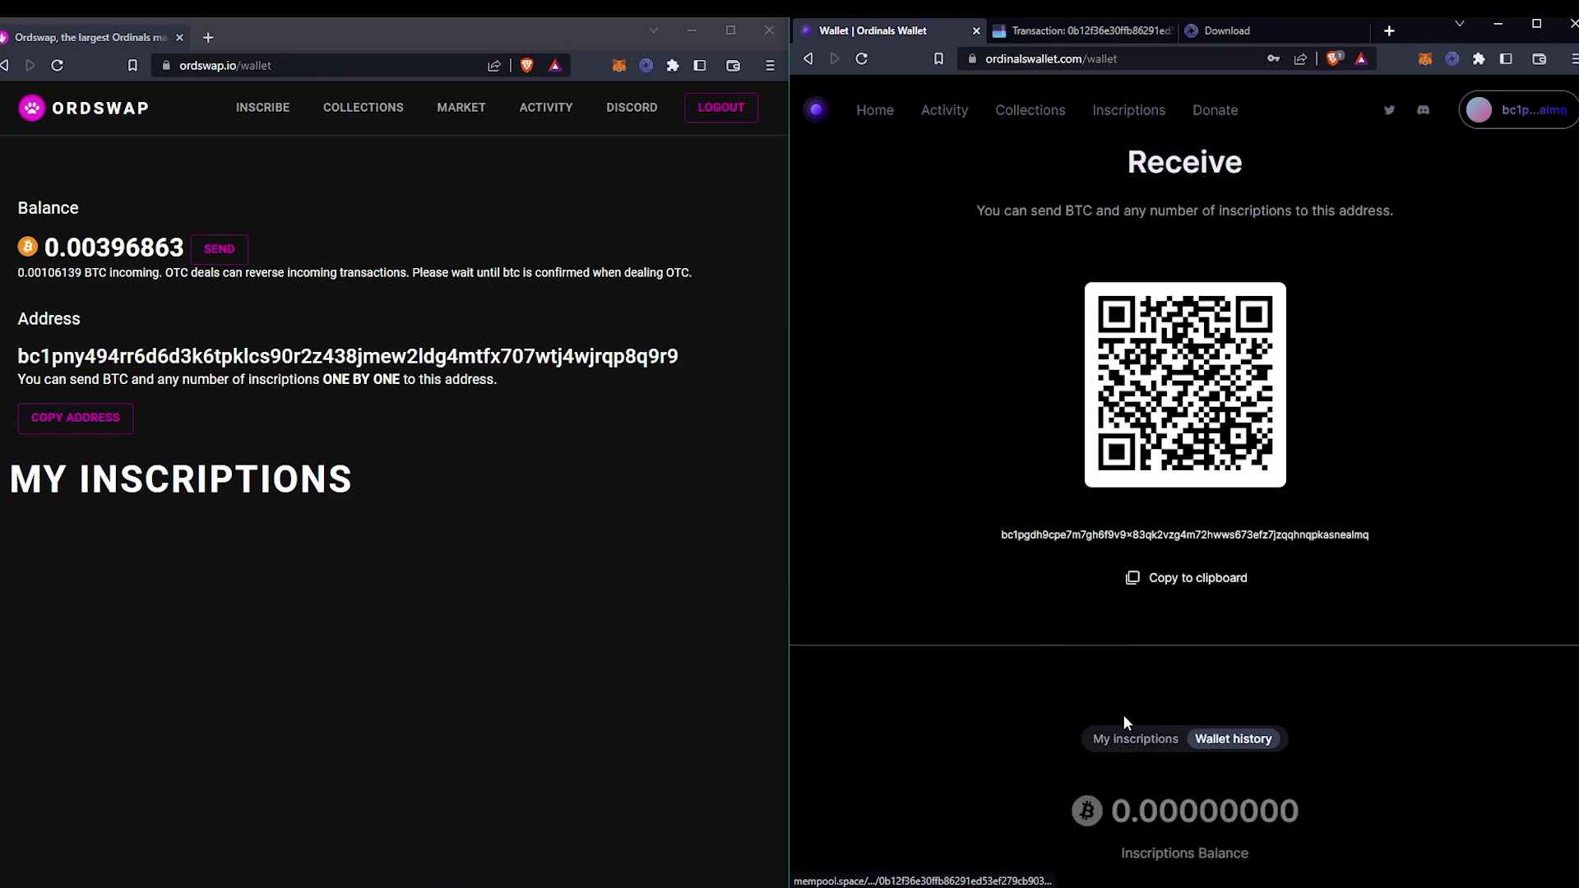
left_click(1118, 734)
scroll(1152, 634, "down", 5)
scroll(1151, 633, "down", 1)
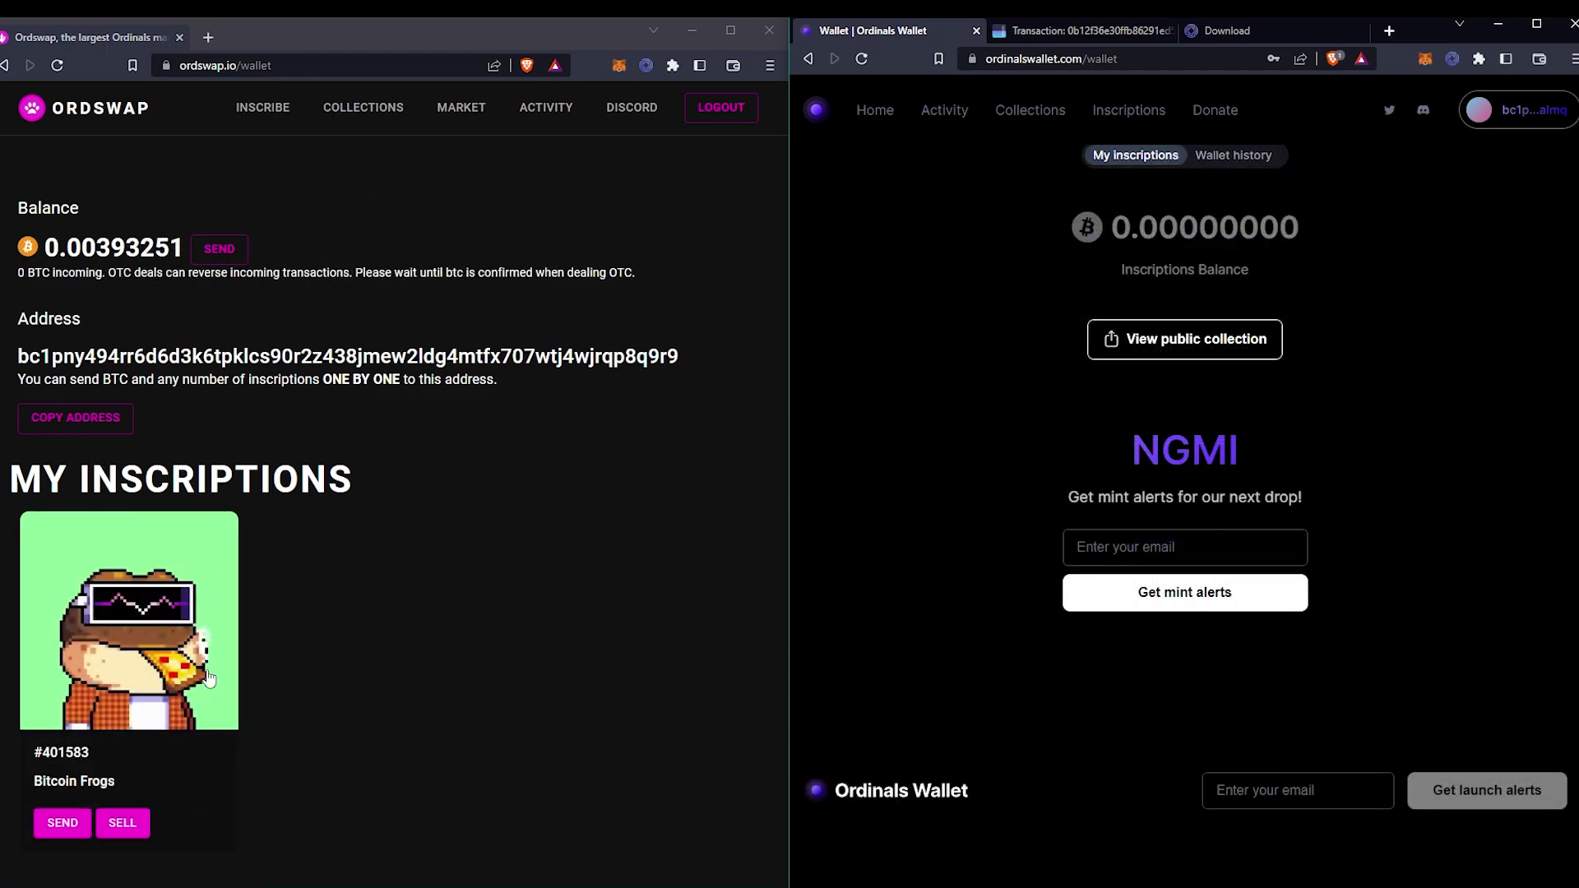
Step: Open Bitcoin Frog #2904's detail page and scroll to its 780221 genesis height
left_click(86, 573)
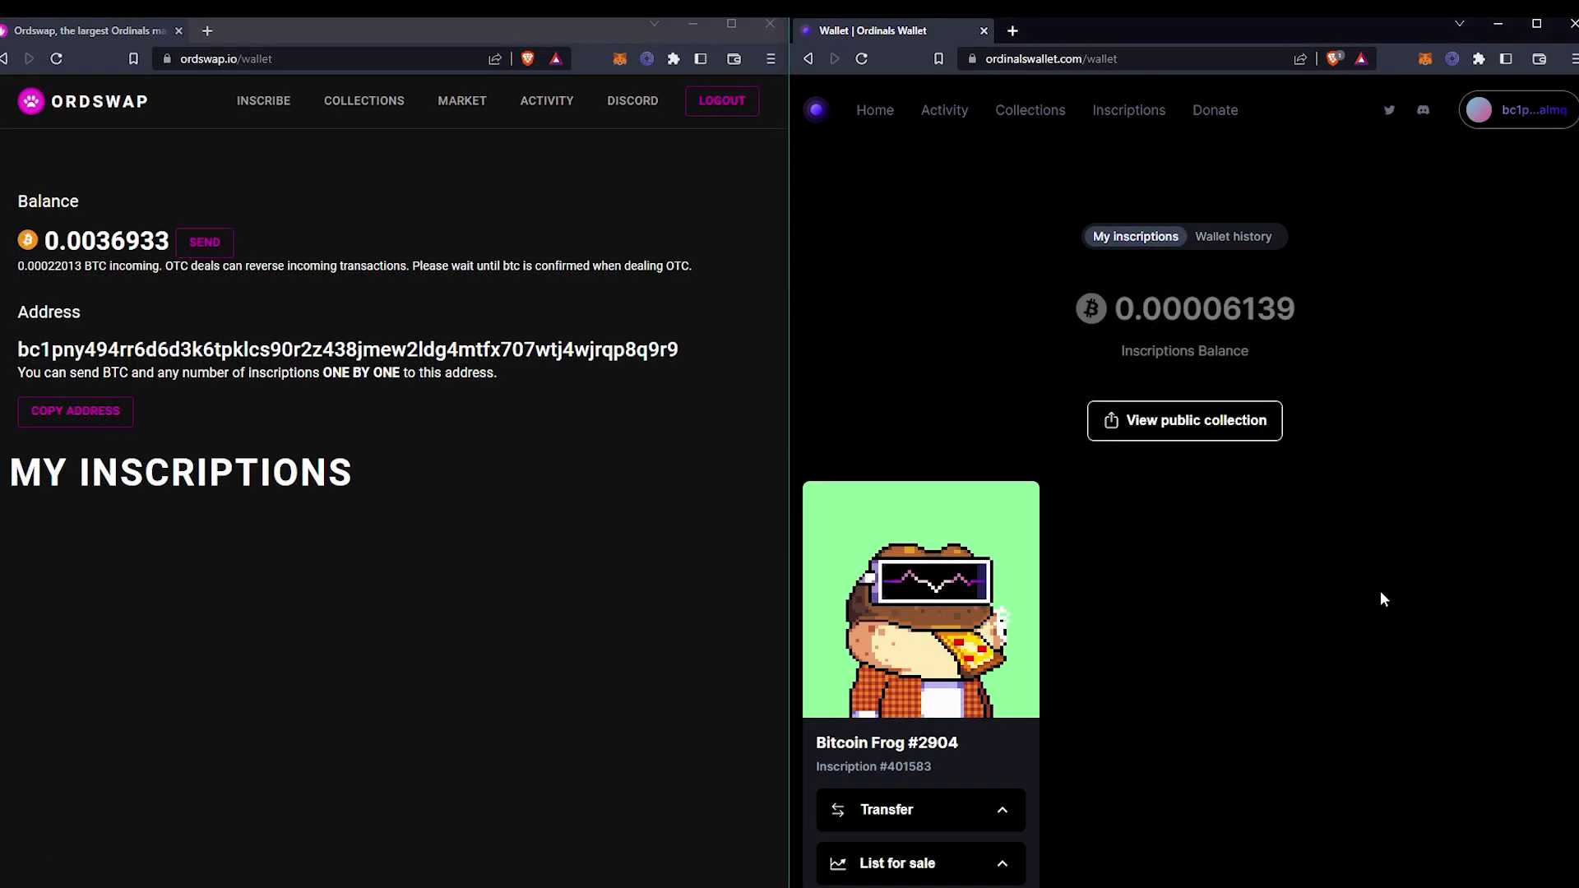
scroll(1380, 590, "down", 2)
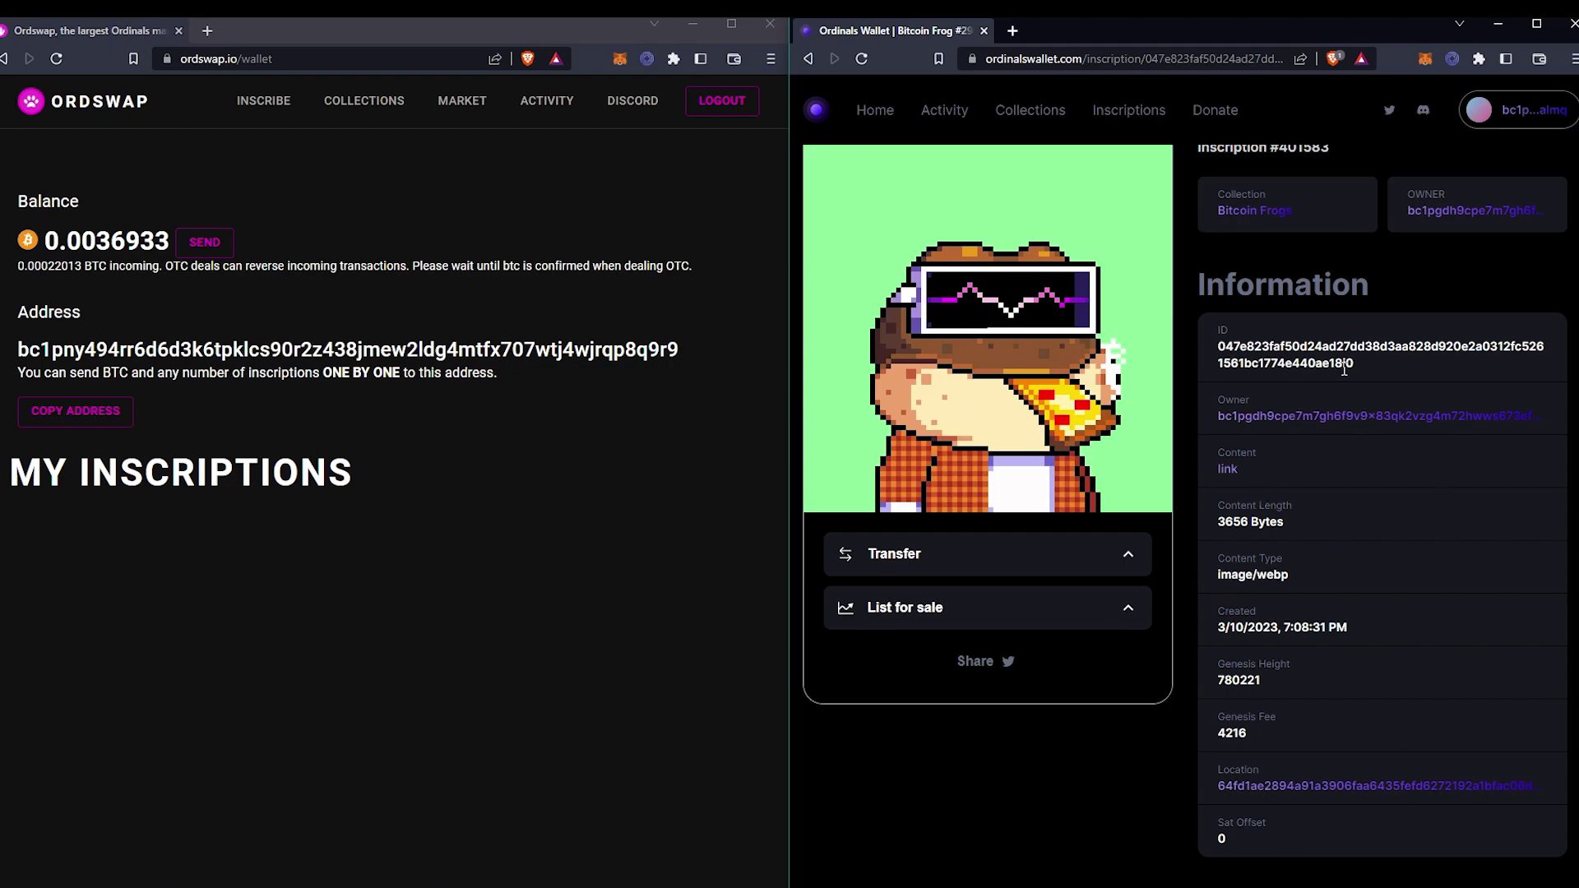
left_click_drag(1346, 369, 1216, 345)
right_click(1262, 355)
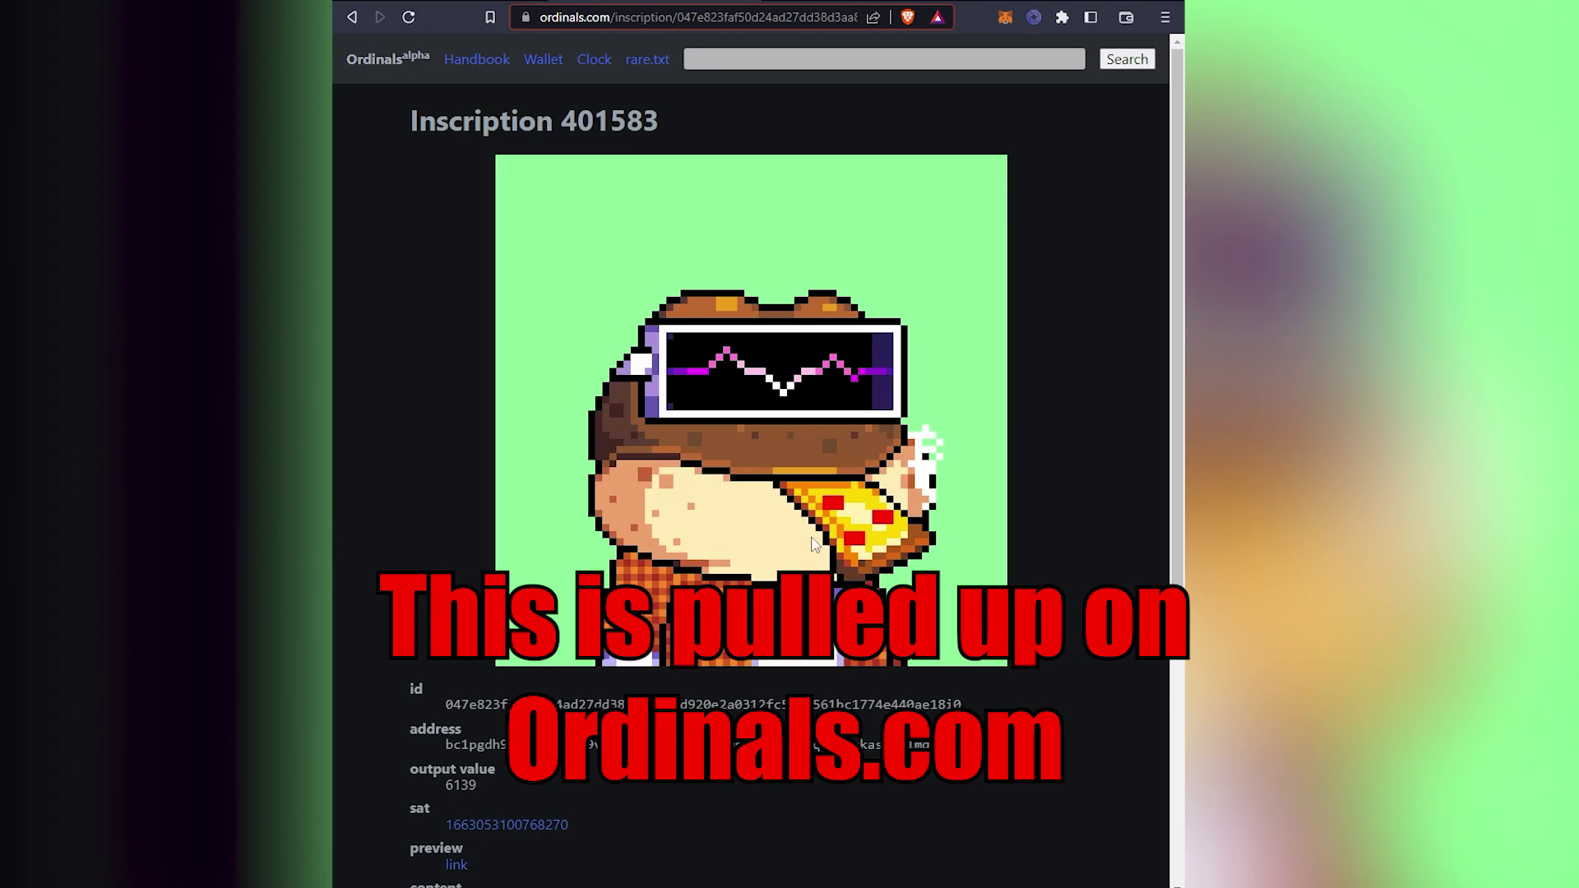
scroll(447, 535, "down", 3)
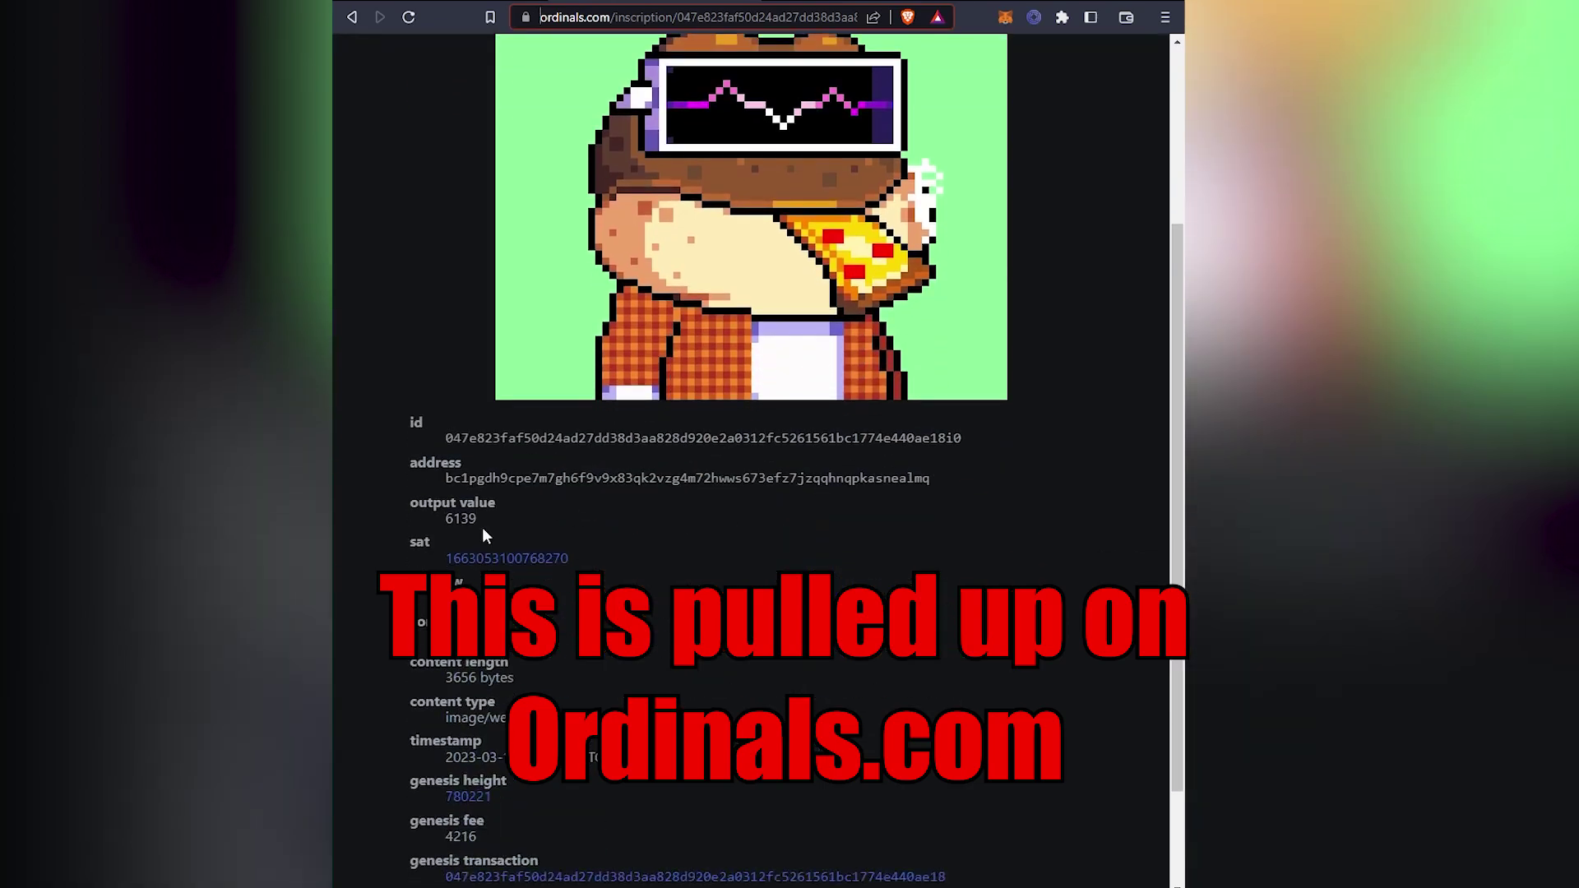
left_click(526, 563)
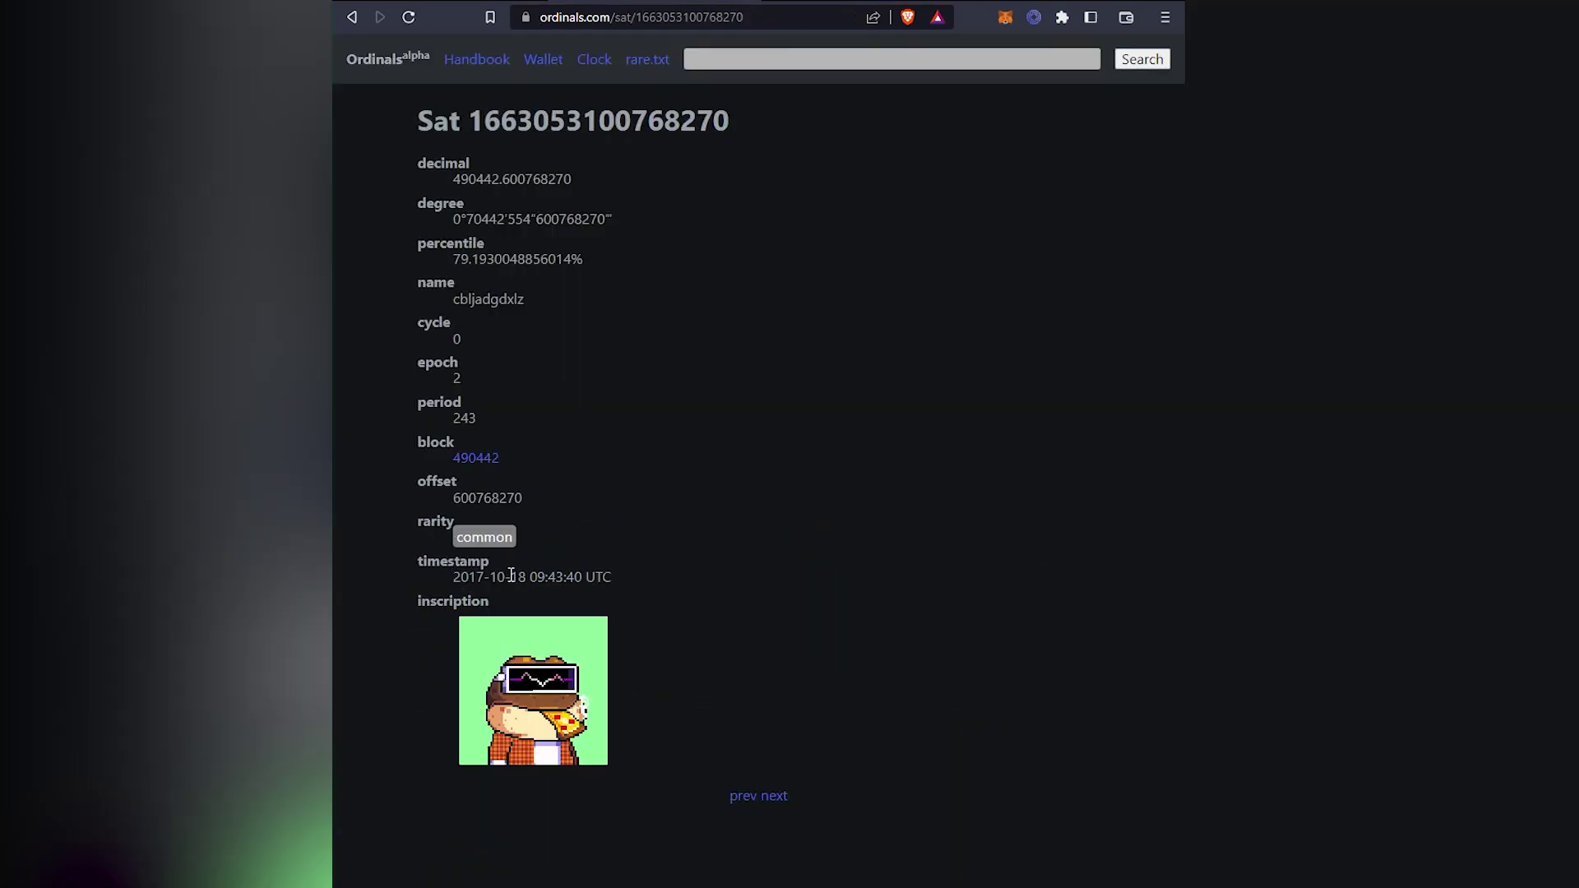
left_click_drag(416, 557, 531, 578)
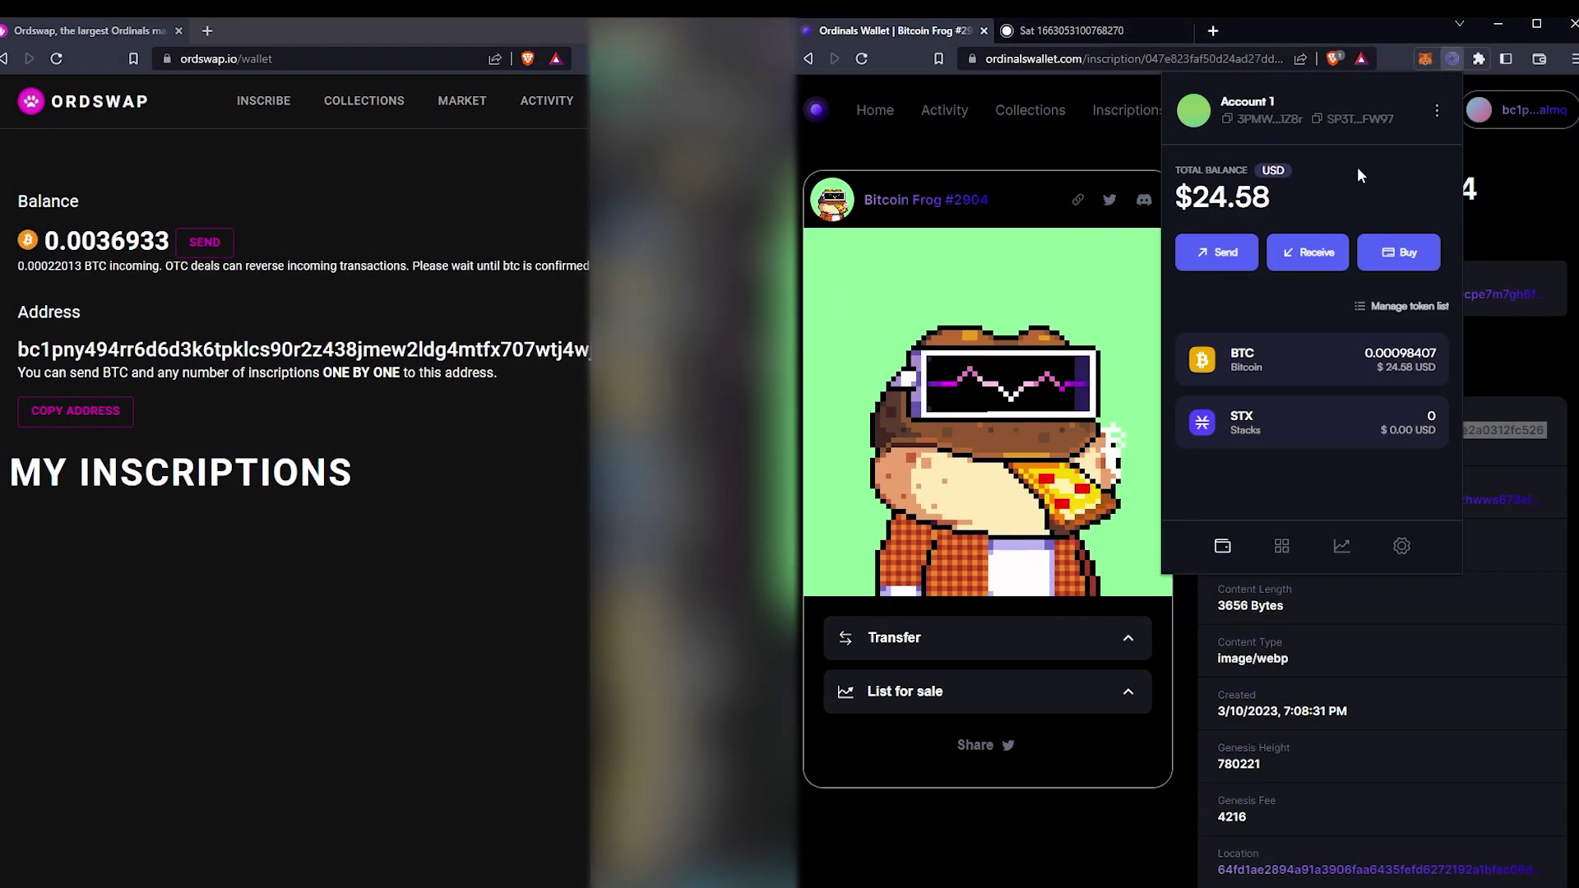
Step: Copy Xverse's Ordinals receiving address from Collectibles, accepting the Ordinals-only warning
left_click(1283, 553)
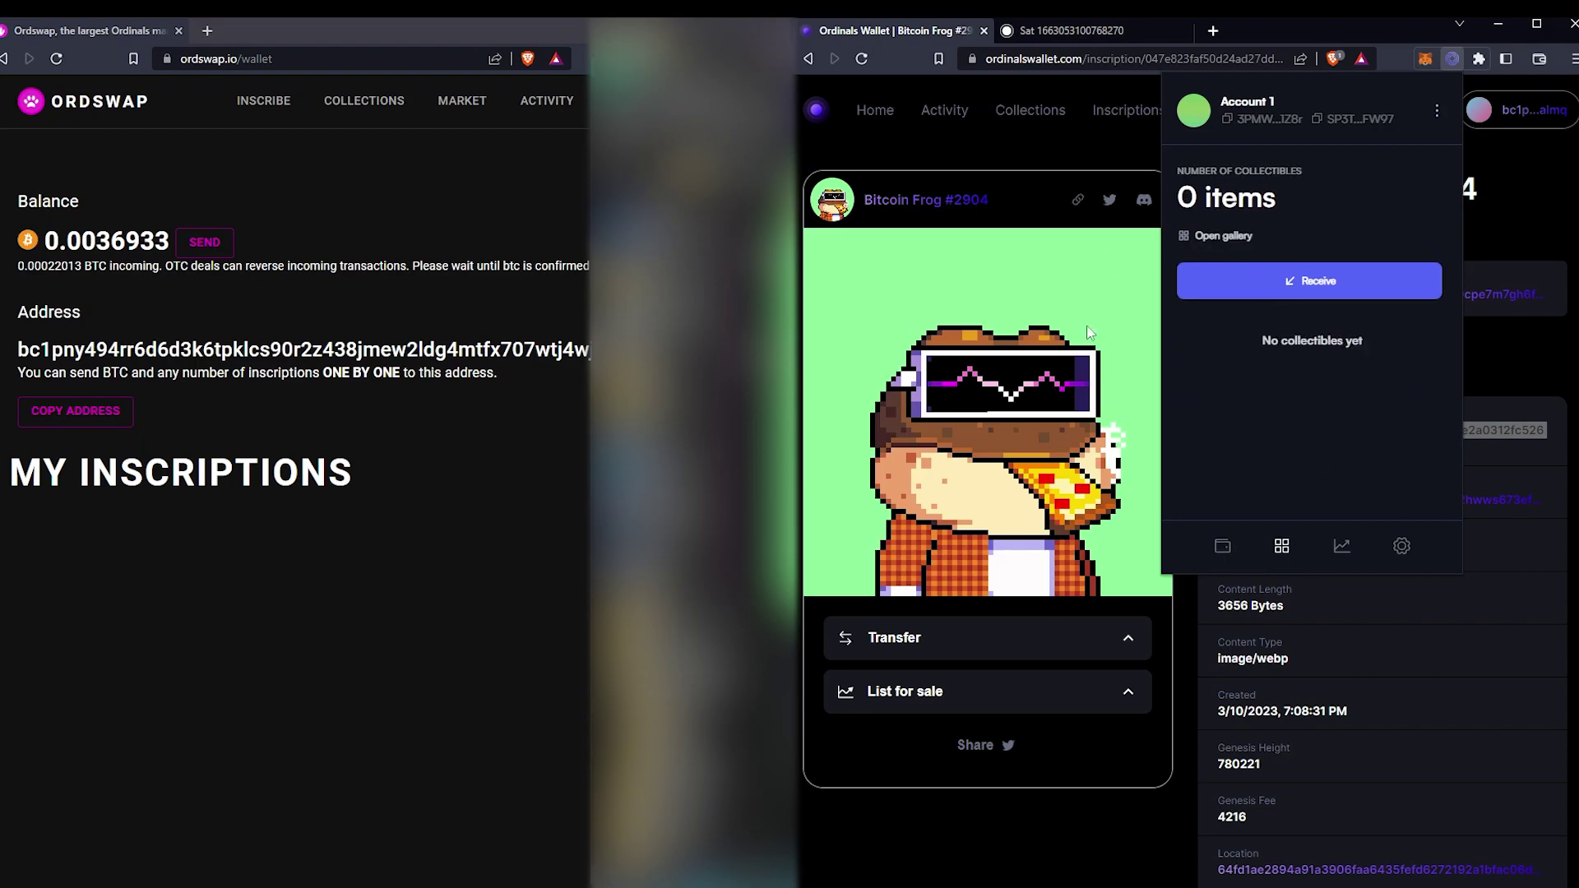
left_click(1311, 288)
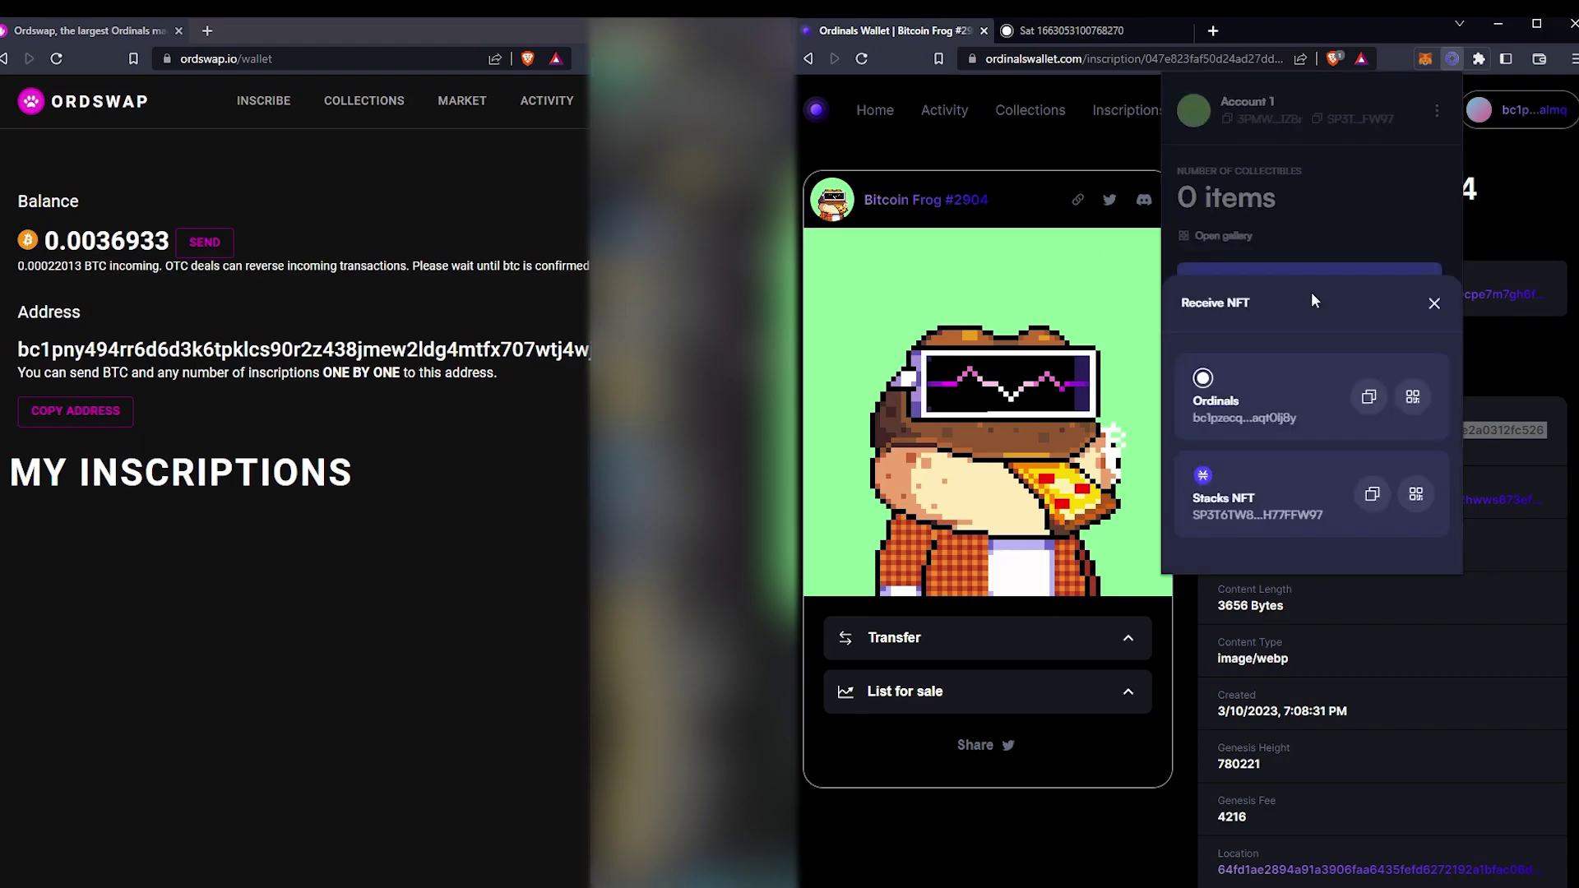
left_click(1369, 397)
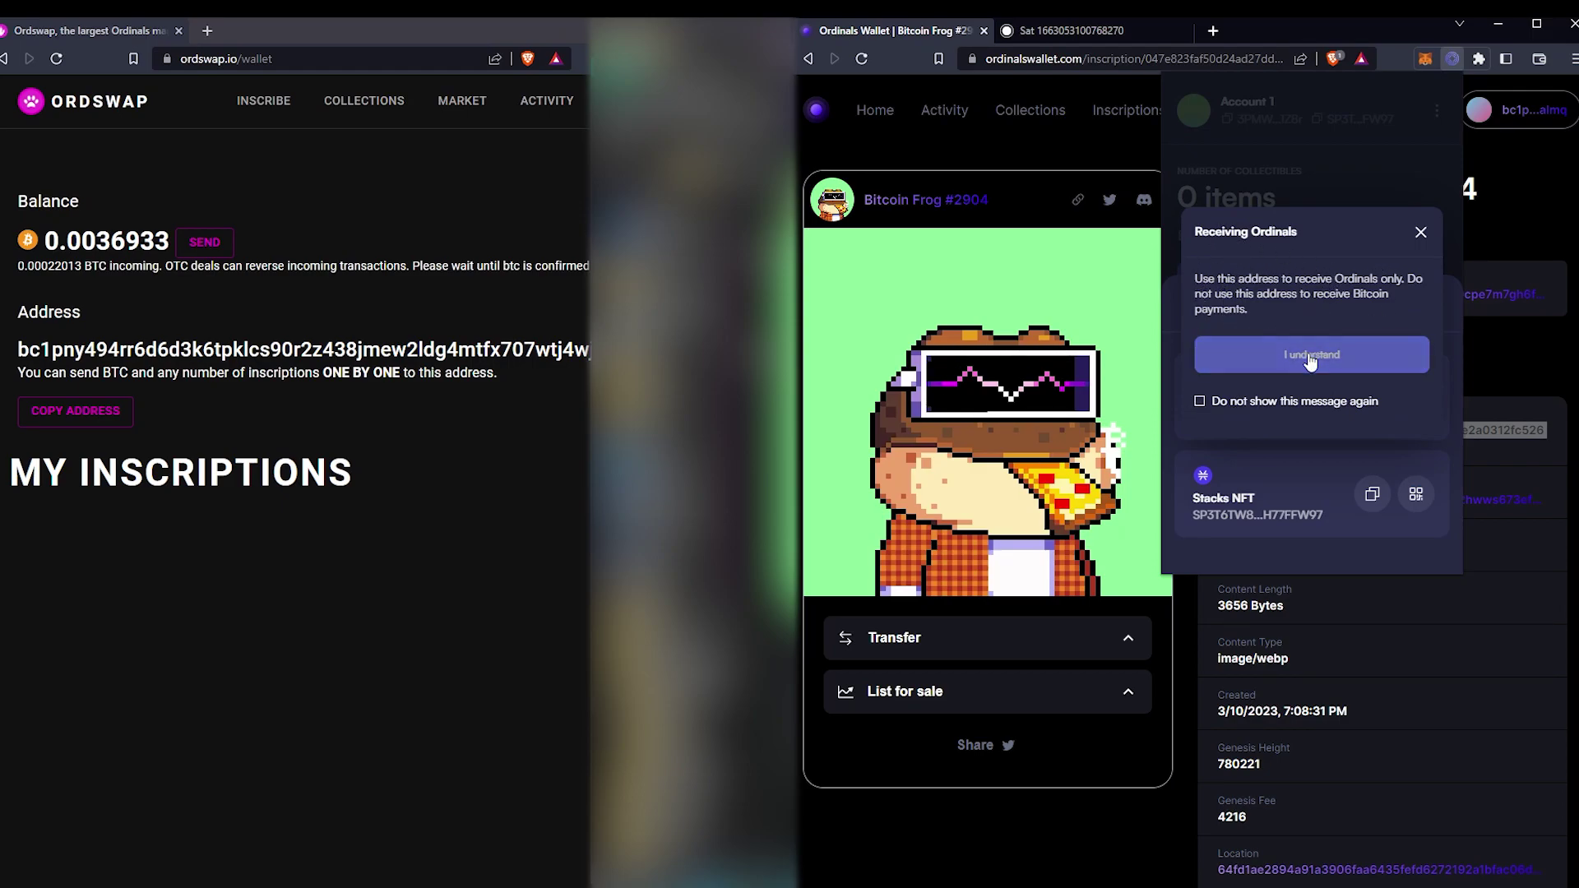
left_click(1310, 358)
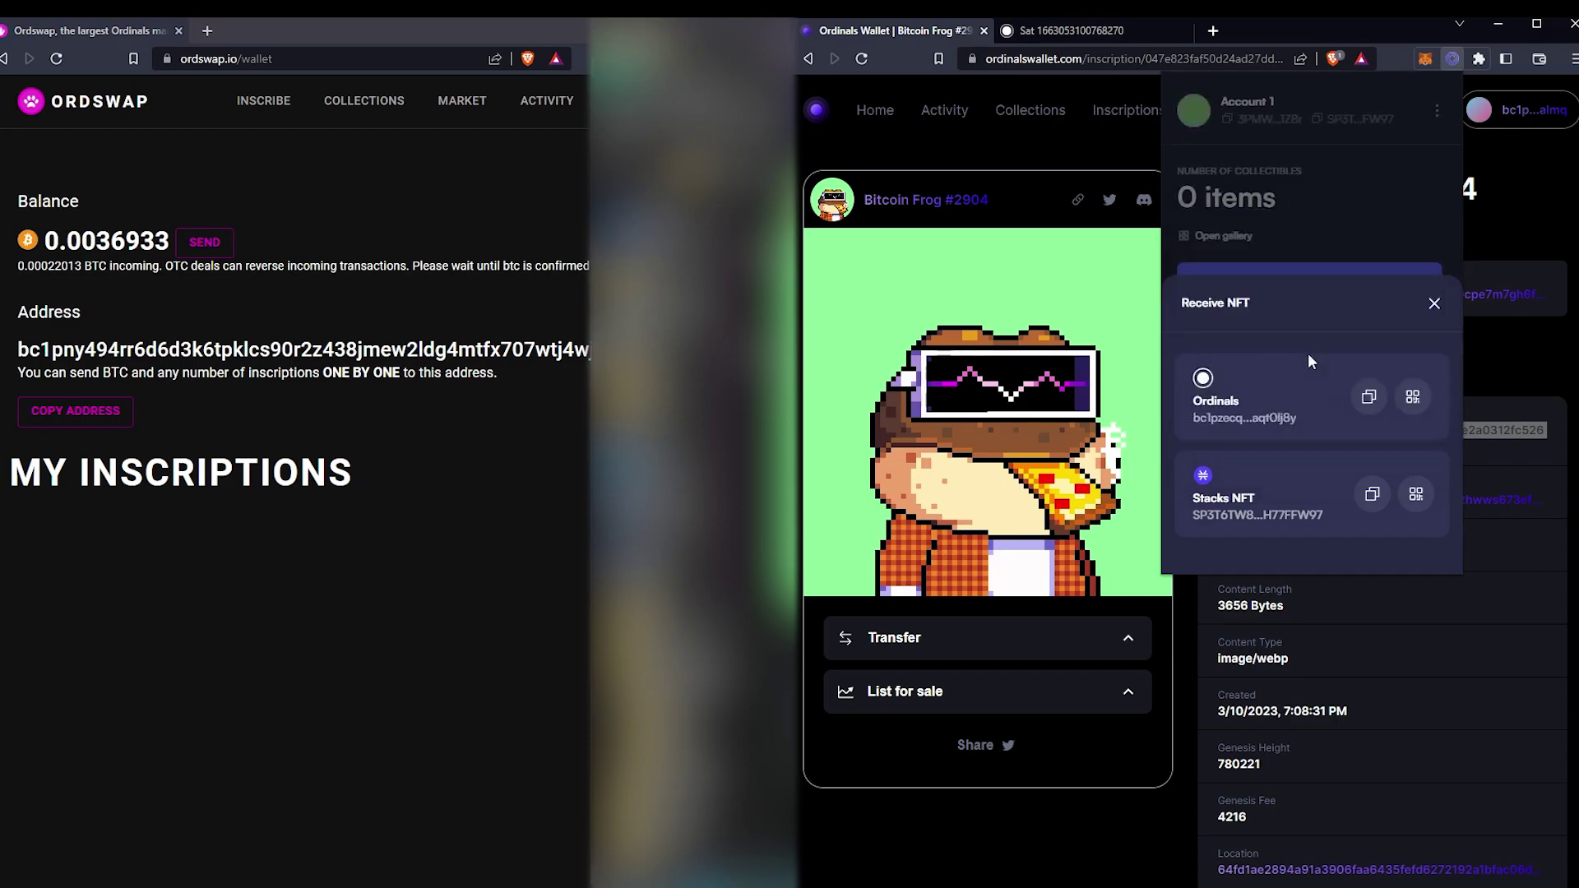
left_click(1368, 396)
Step: Transfer Bitcoin Frog #2904 from Ordinals Wallet to the pasted Xverse Ordinals address
left_click(1069, 638)
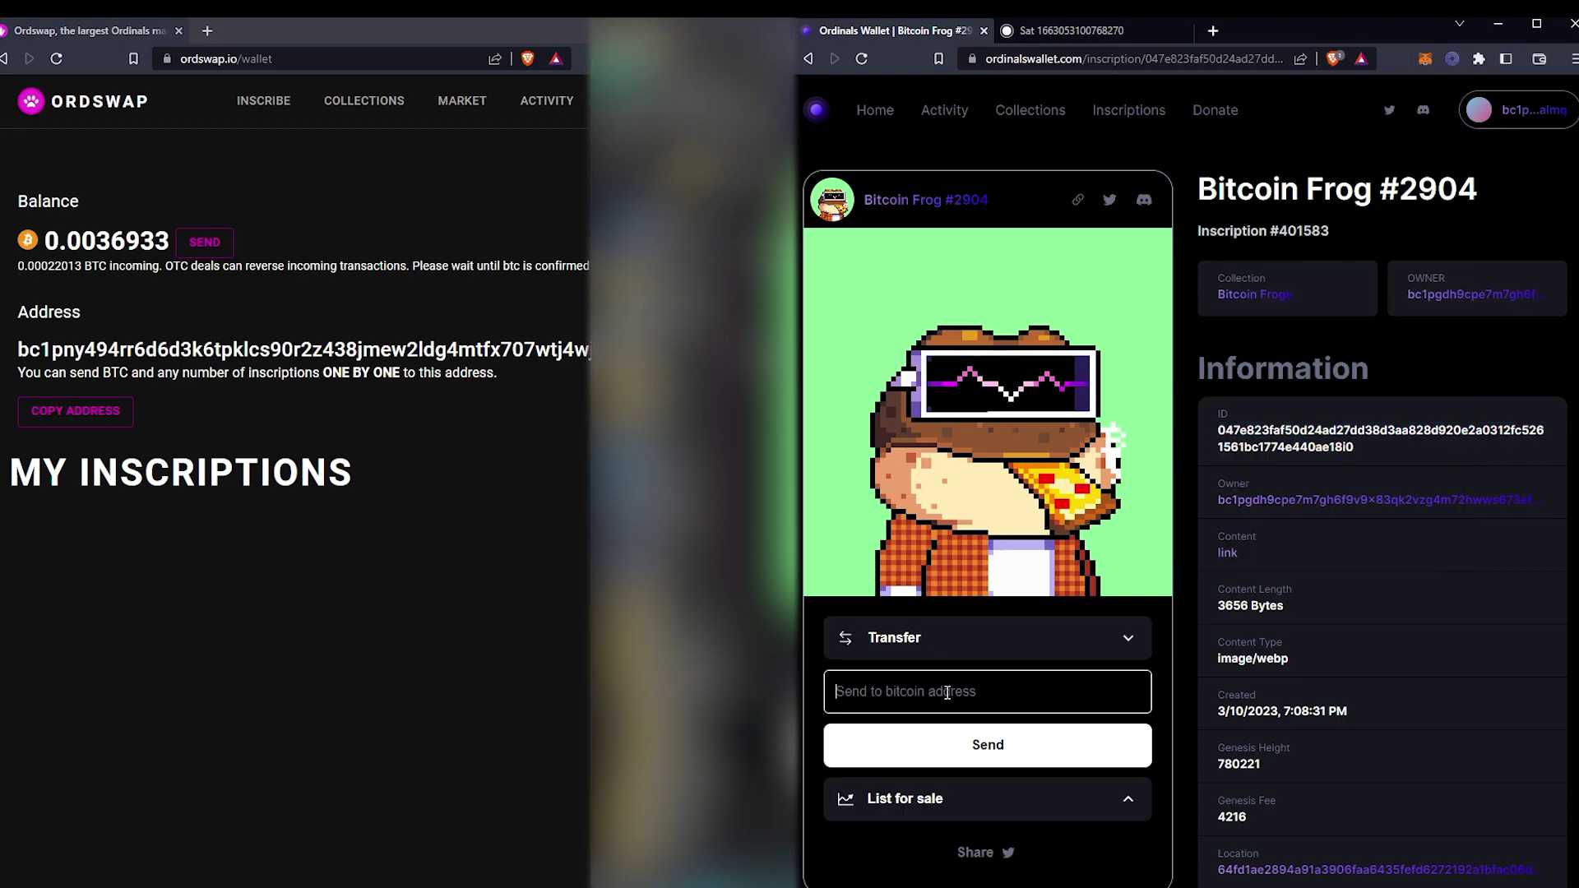
right_click(945, 693)
left_click(997, 516)
left_click(987, 745)
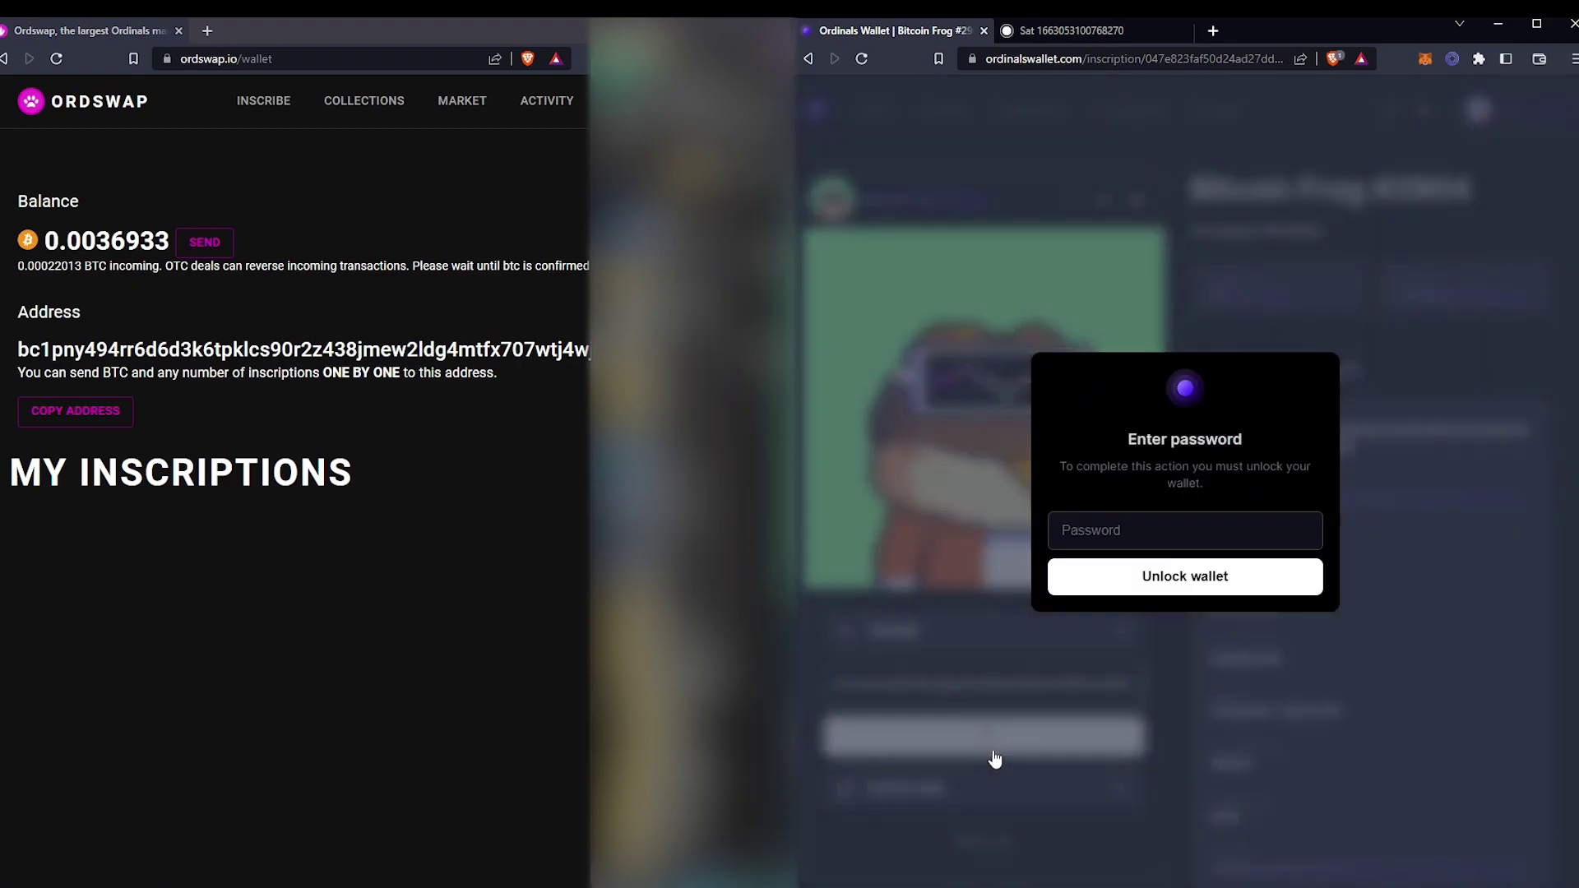
left_click(1185, 576)
left_click(1217, 632)
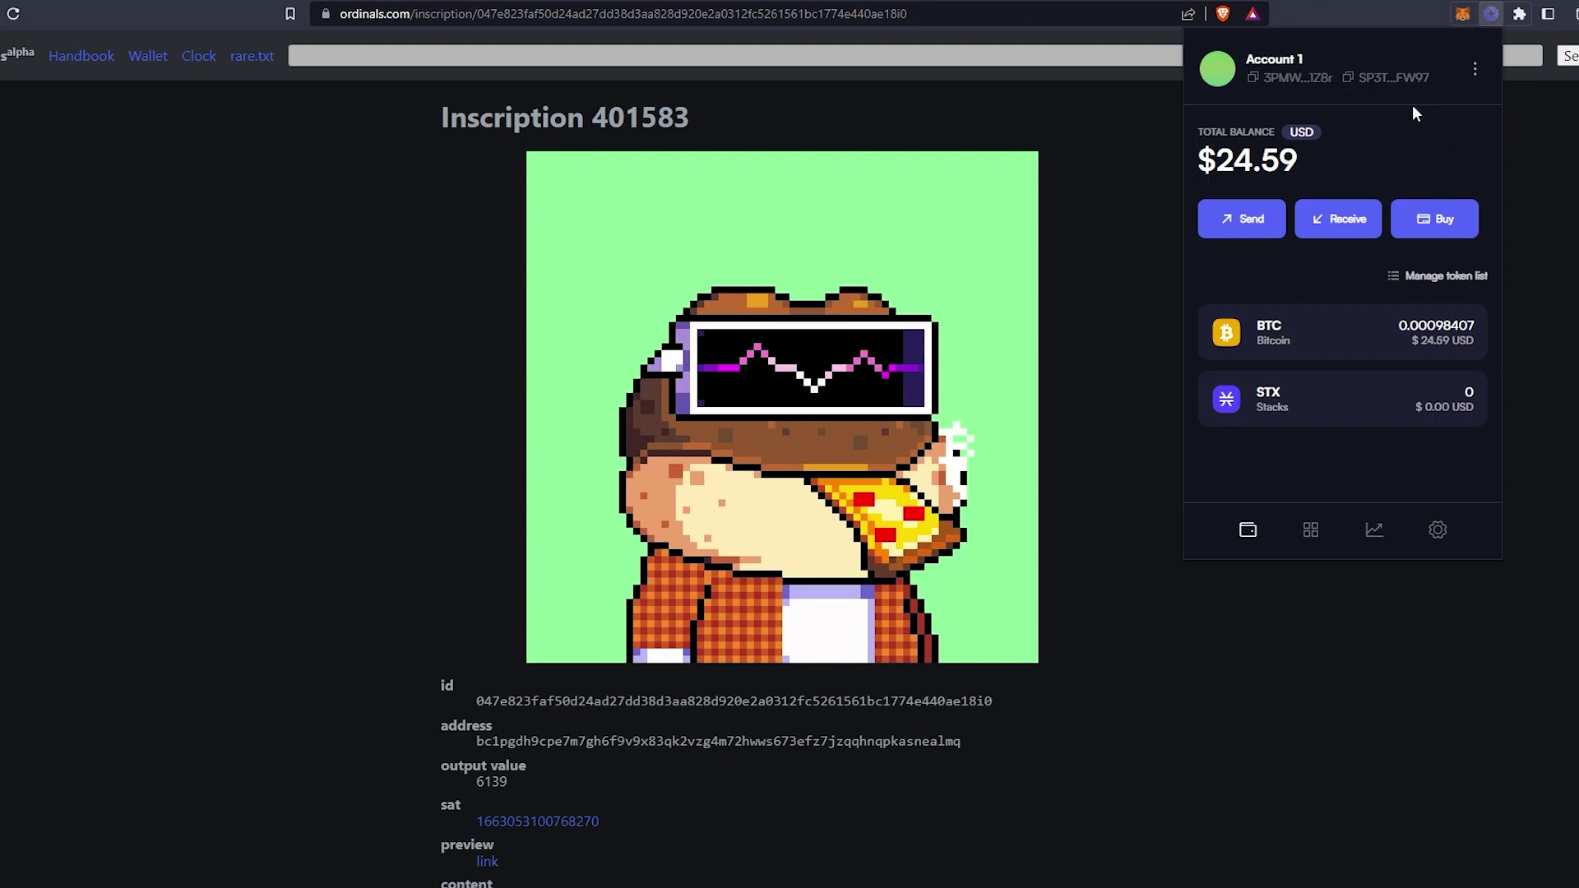
Step: Open Inscription 401583 from Xverse's collectibles in the full-page gallery
left_click(1312, 531)
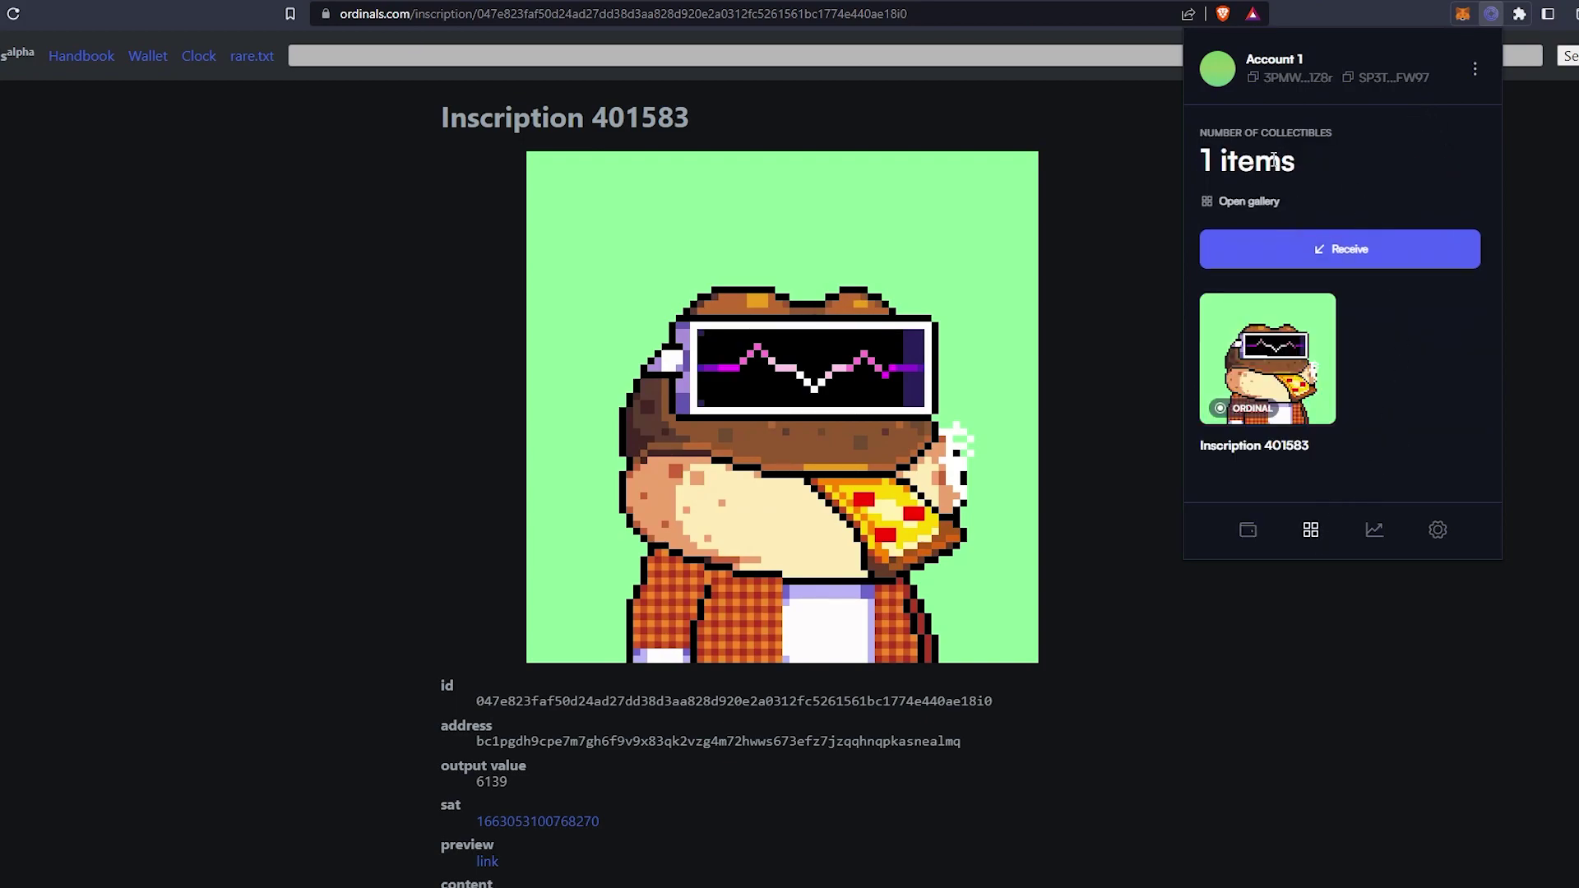
left_click(1251, 407)
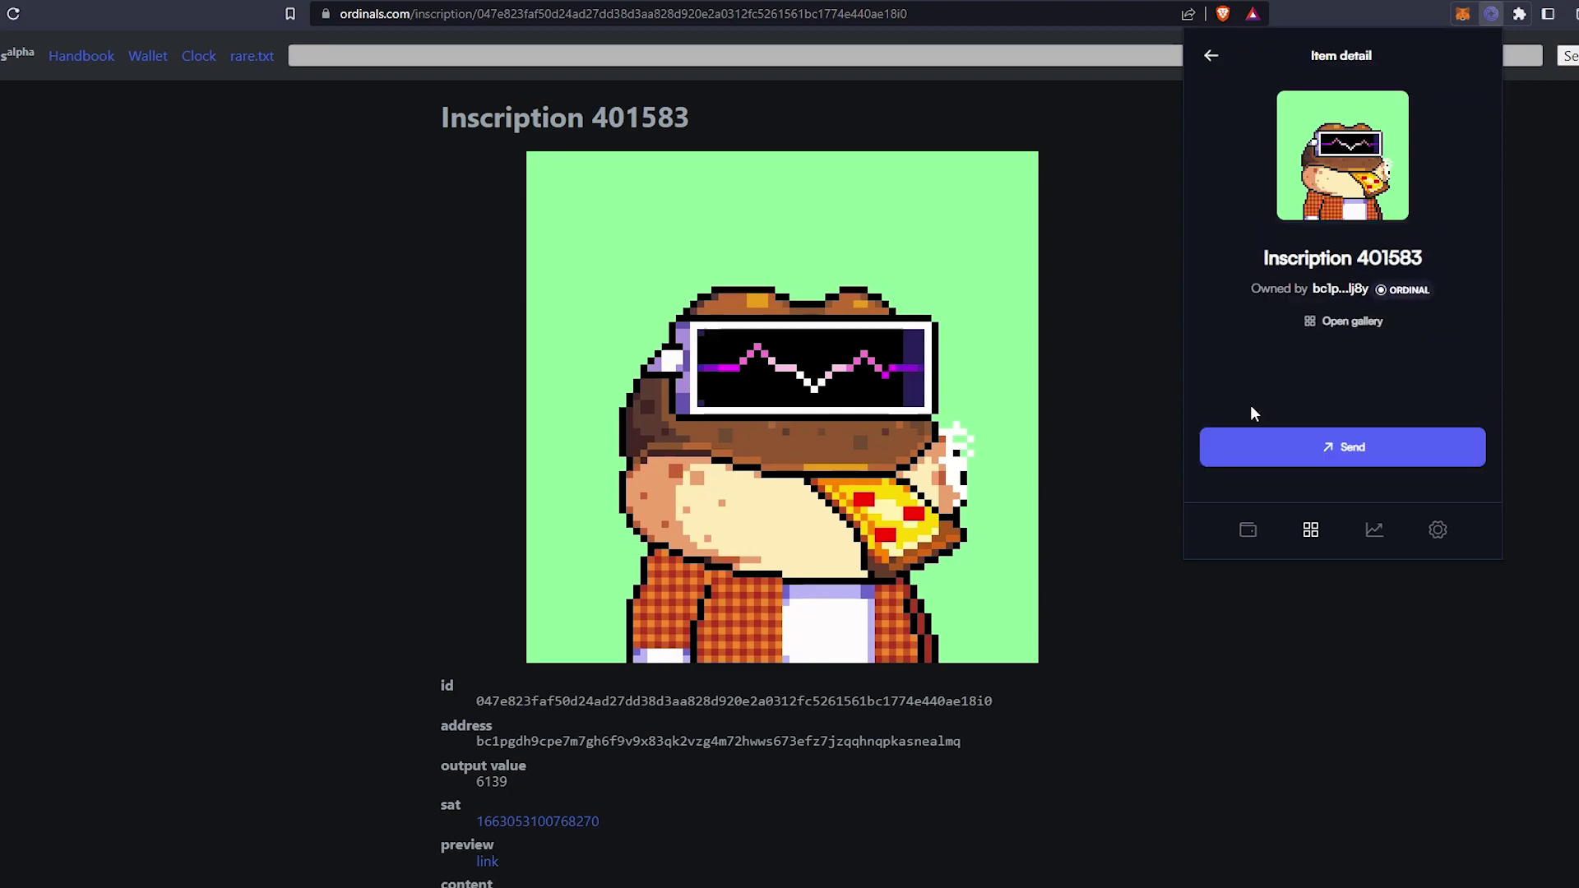
left_click(1354, 325)
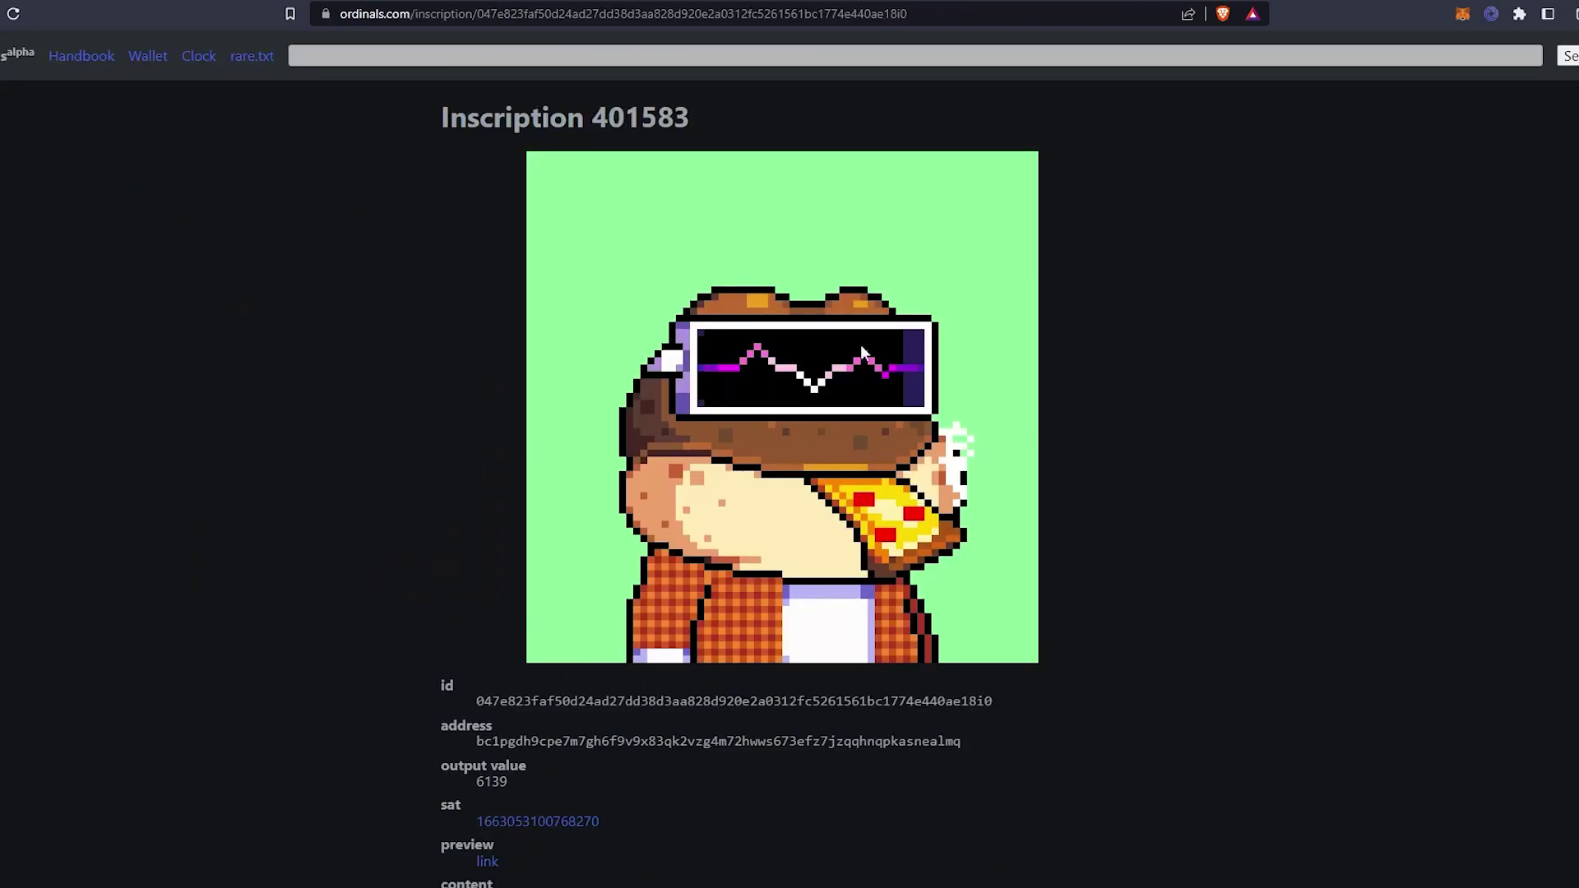
Step: Scroll through Inscription 401583's detail page to review its details
scroll(803, 570, "down", 6)
scroll(802, 569, "up", 6)
scroll(811, 585, "down", 5)
scroll(811, 585, "up", 5)
scroll(811, 585, "down", 2)
scroll(811, 592, "up", 2)
scroll(334, 317, "down", 5)
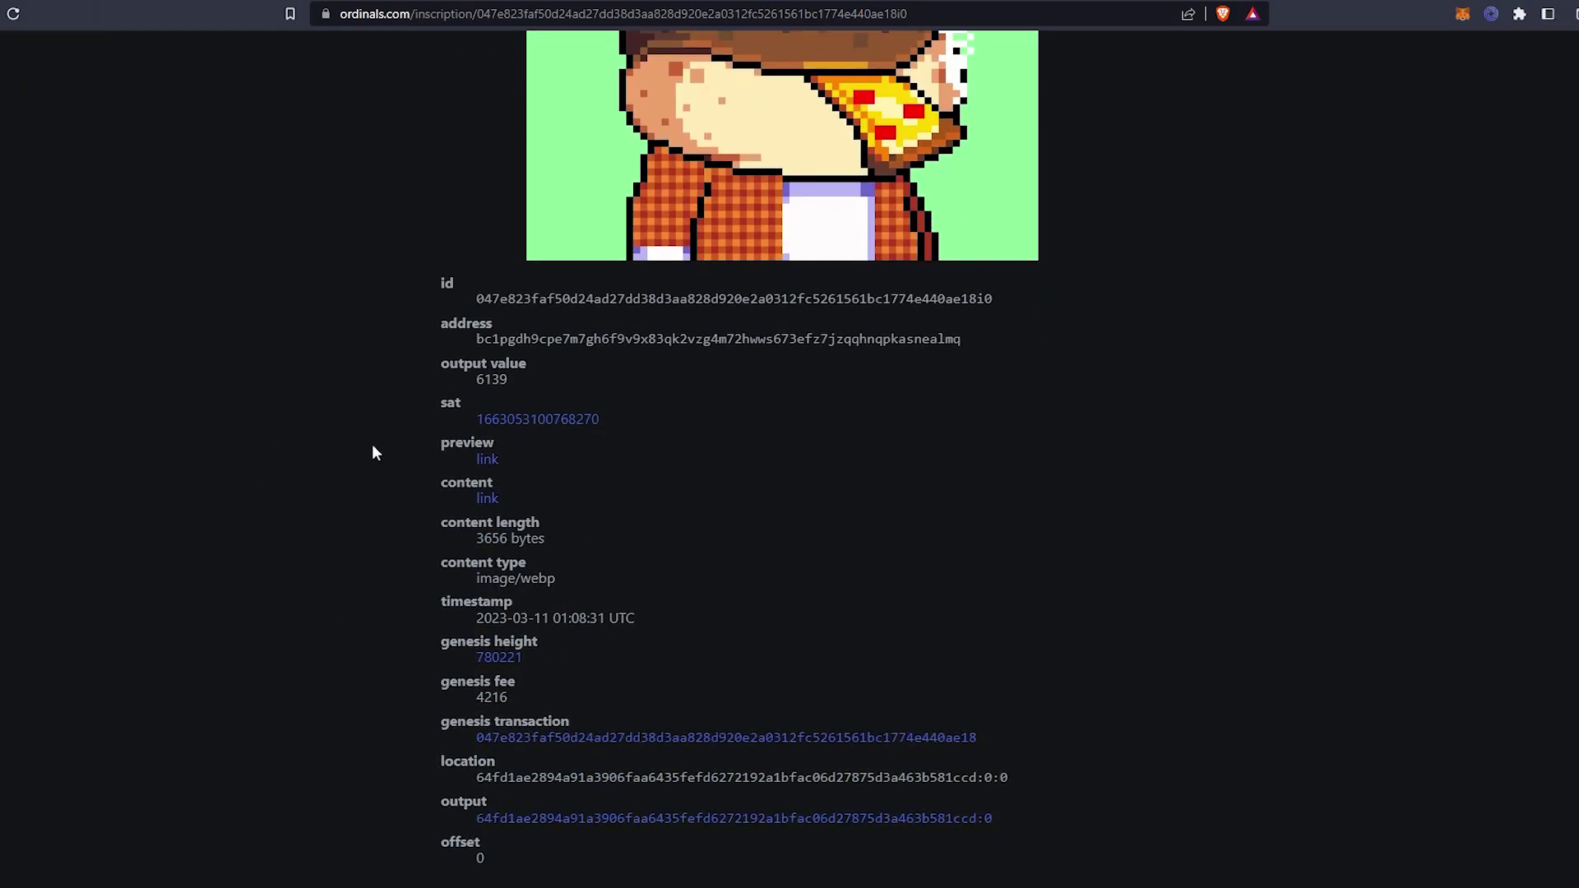
Step: Open the inscription's sat page, then view Xverse collectibles showing only Inscription 401583
left_click(516, 419)
key("ctrl+Tab")
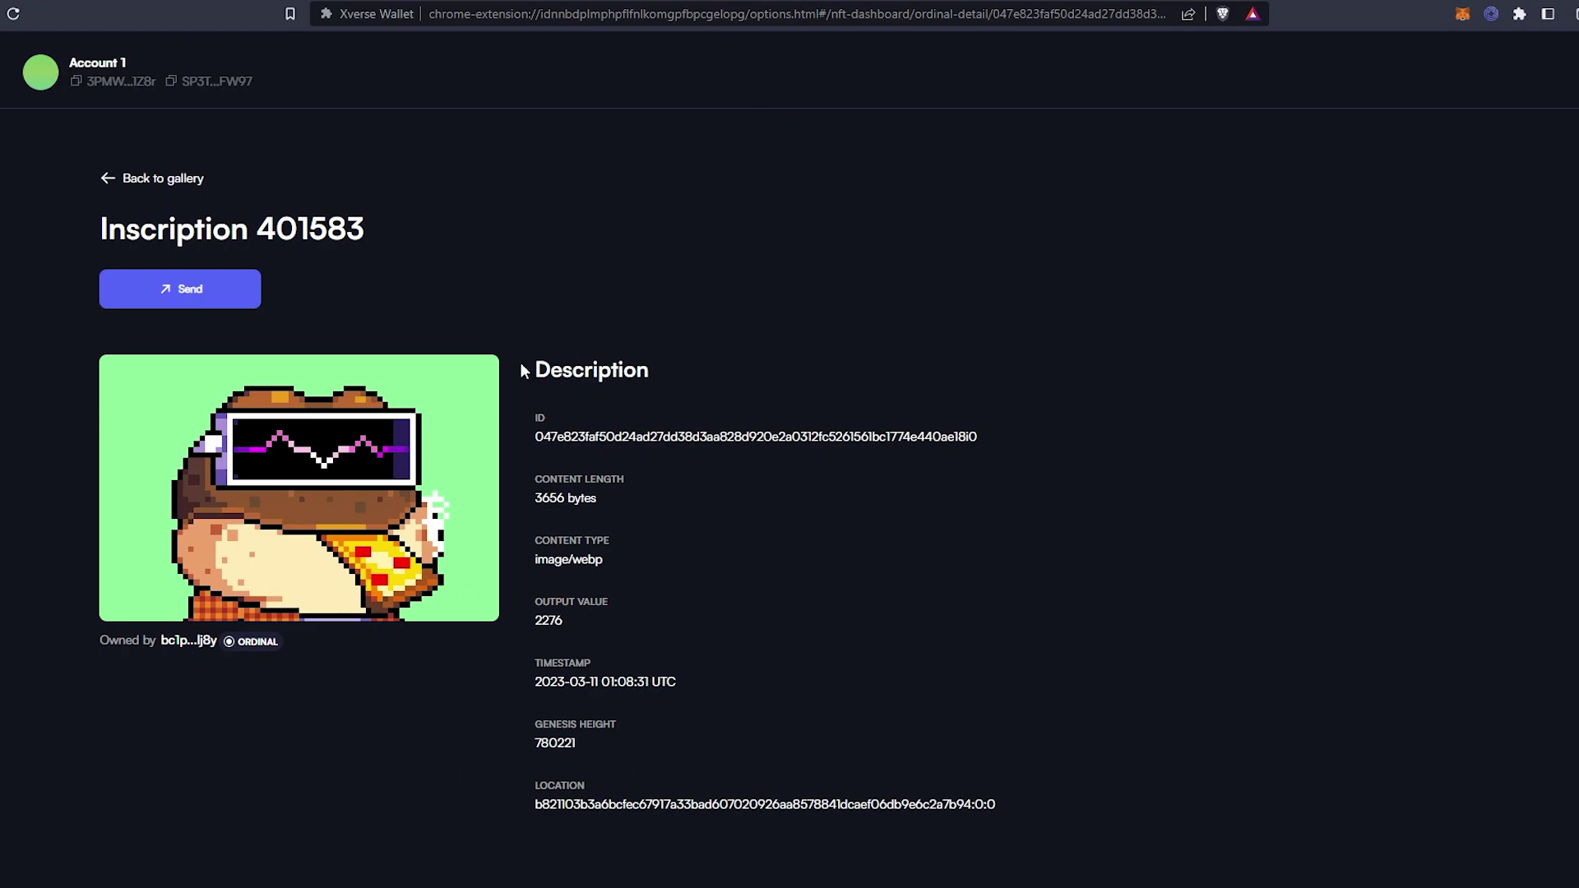
left_click(1491, 14)
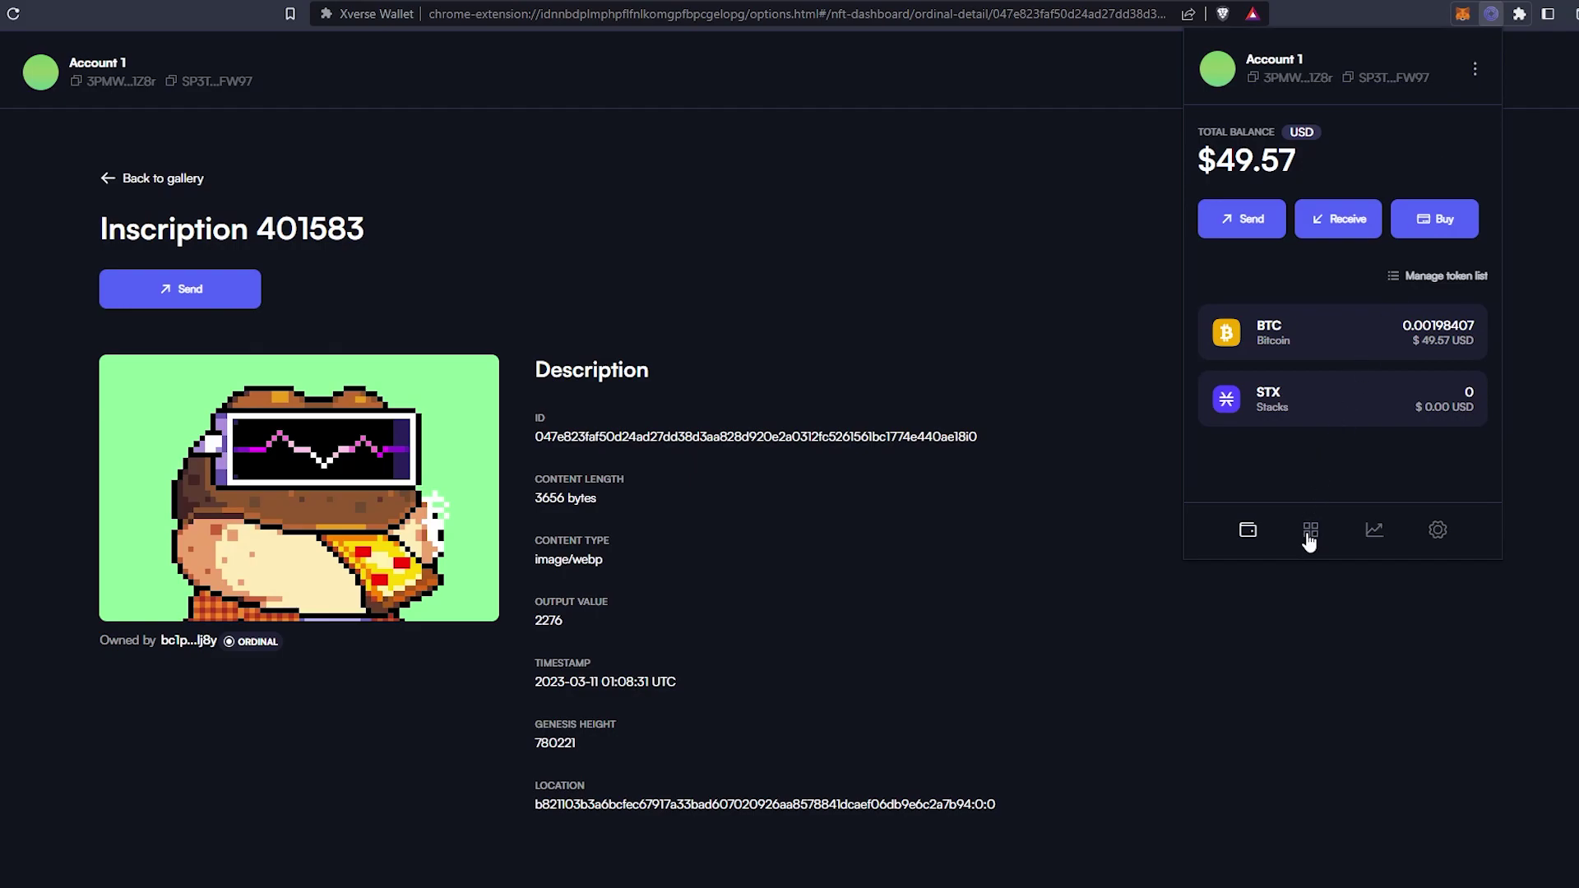
left_click(1307, 537)
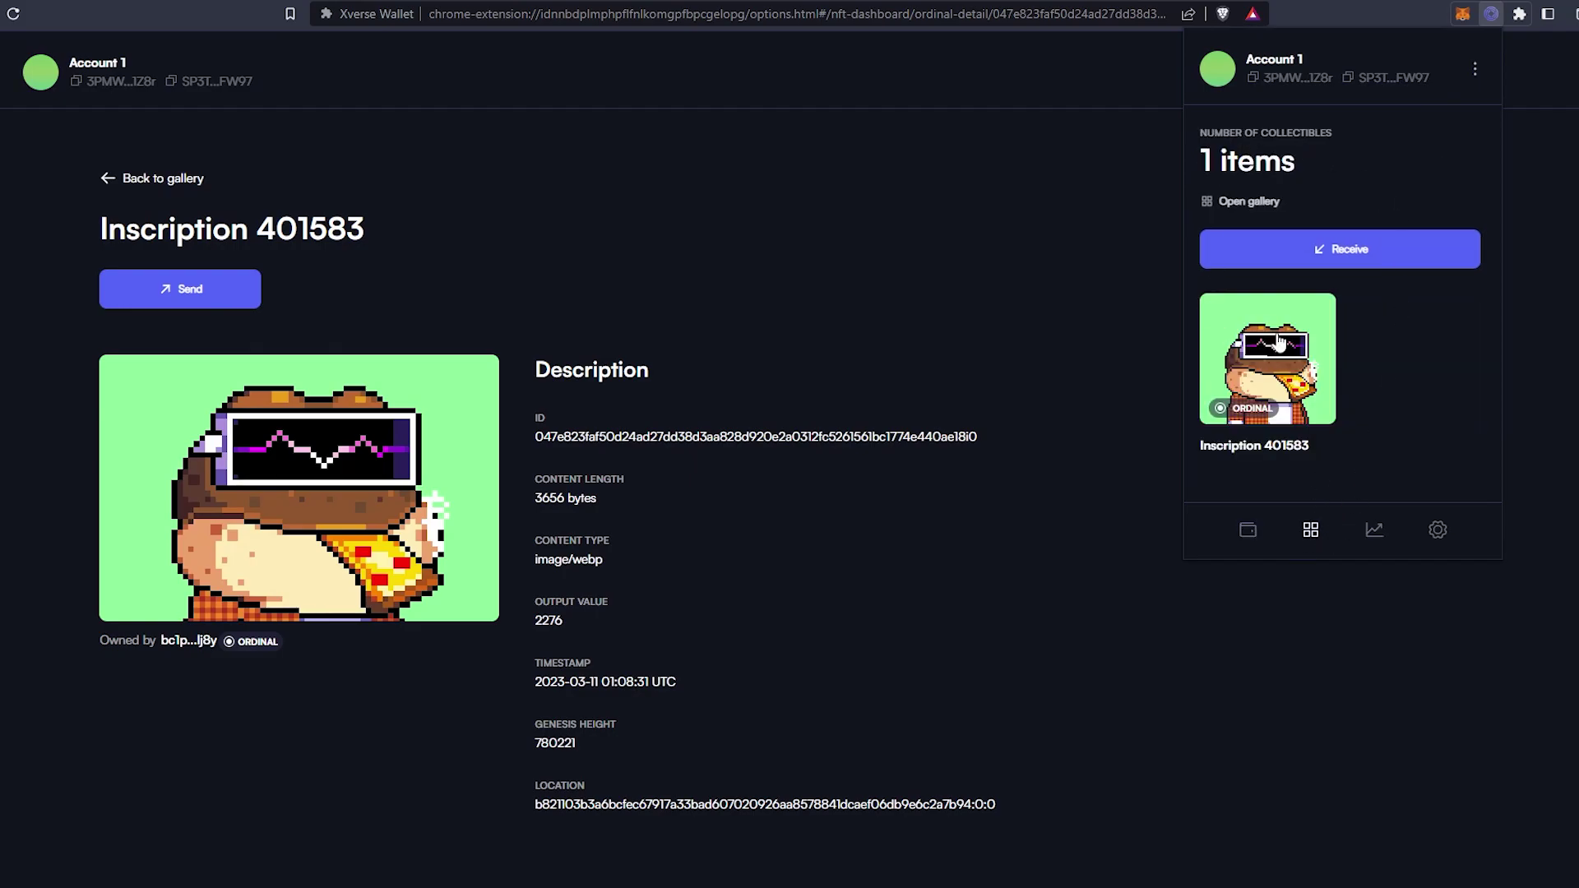